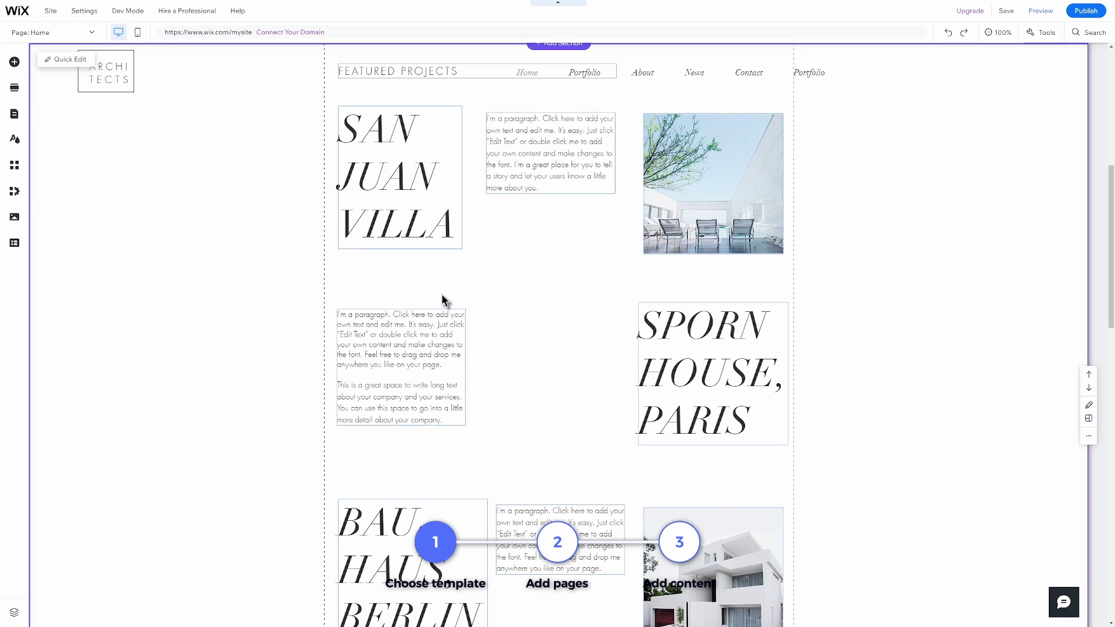
Place a free house image from the Image elements onto the Home page canvas.
click(14, 62)
click(51, 116)
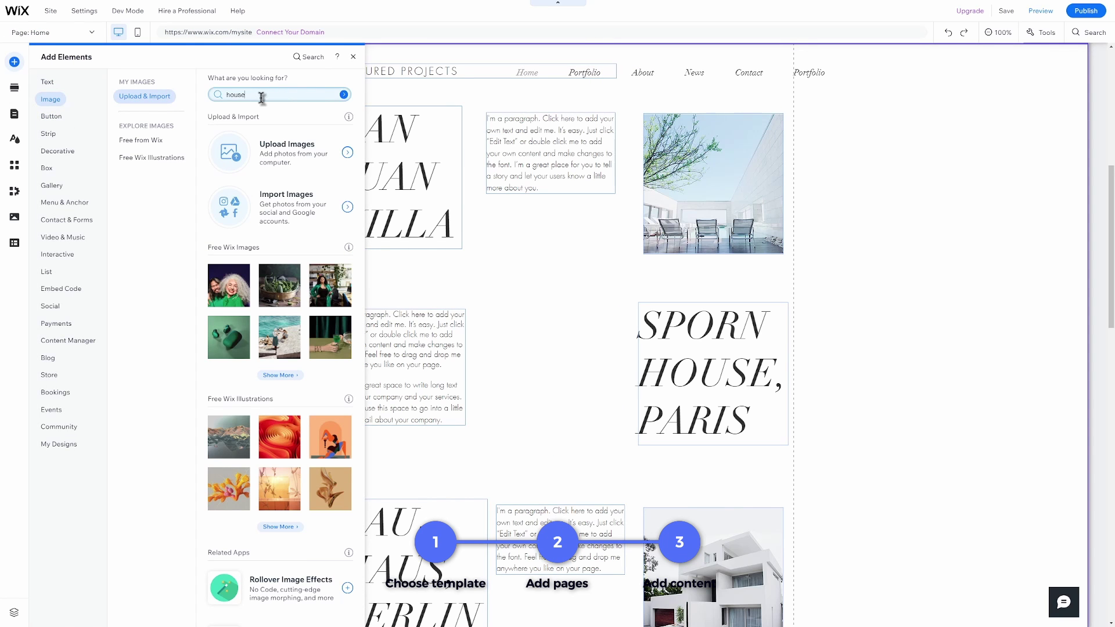
drag(235, 138, 562, 302)
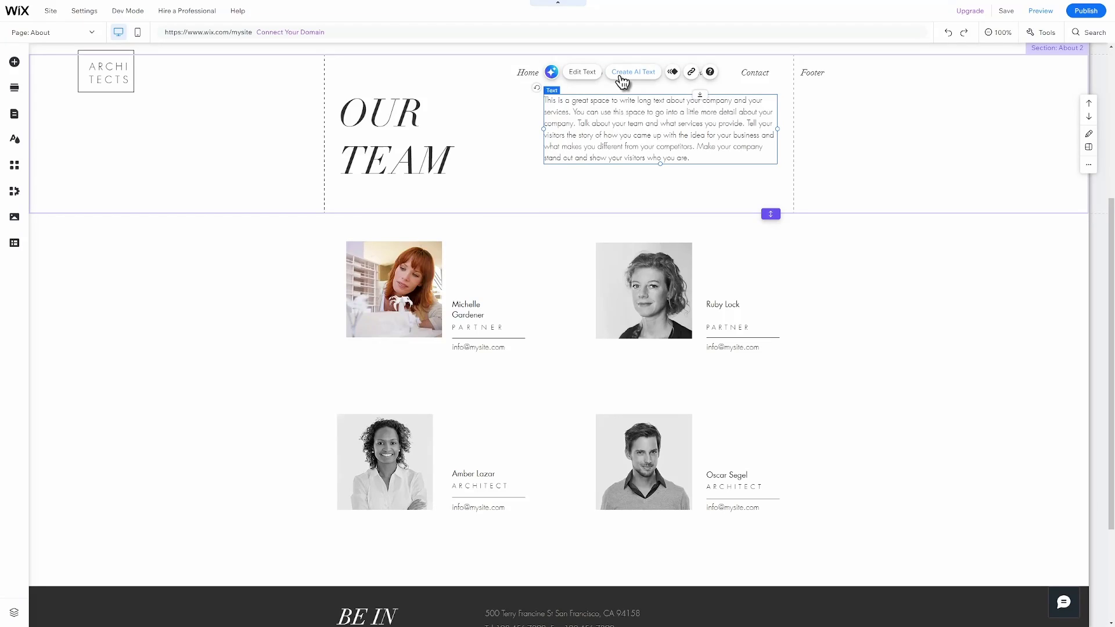
In Create AI Text for the About paragraph, set business type Architecture and start listing details.
click(620, 77)
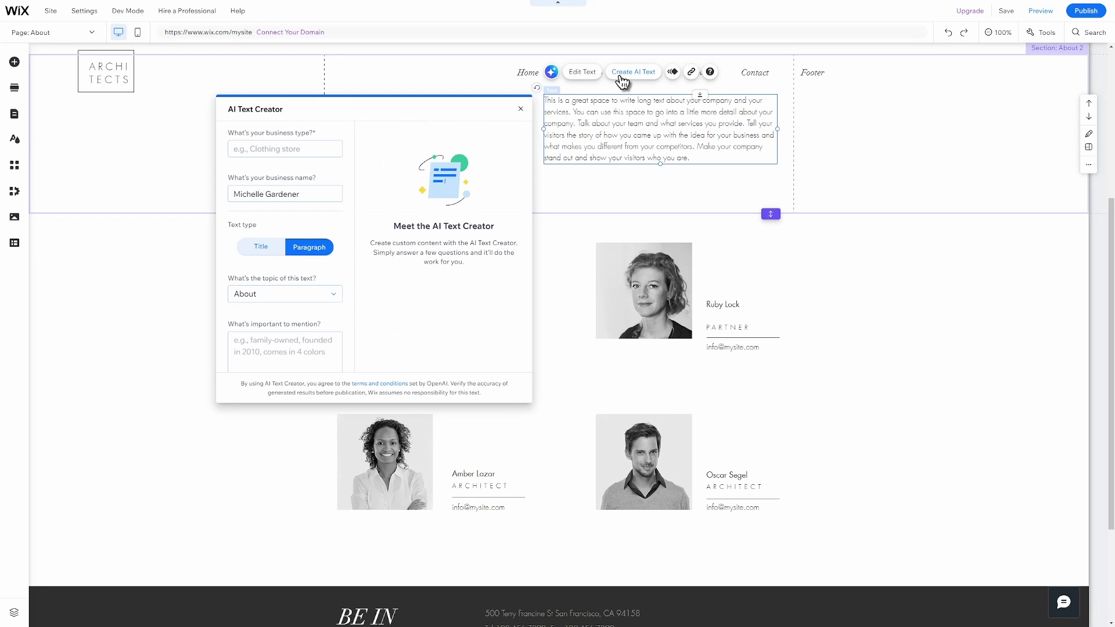
click(325, 149)
text(Architecture)
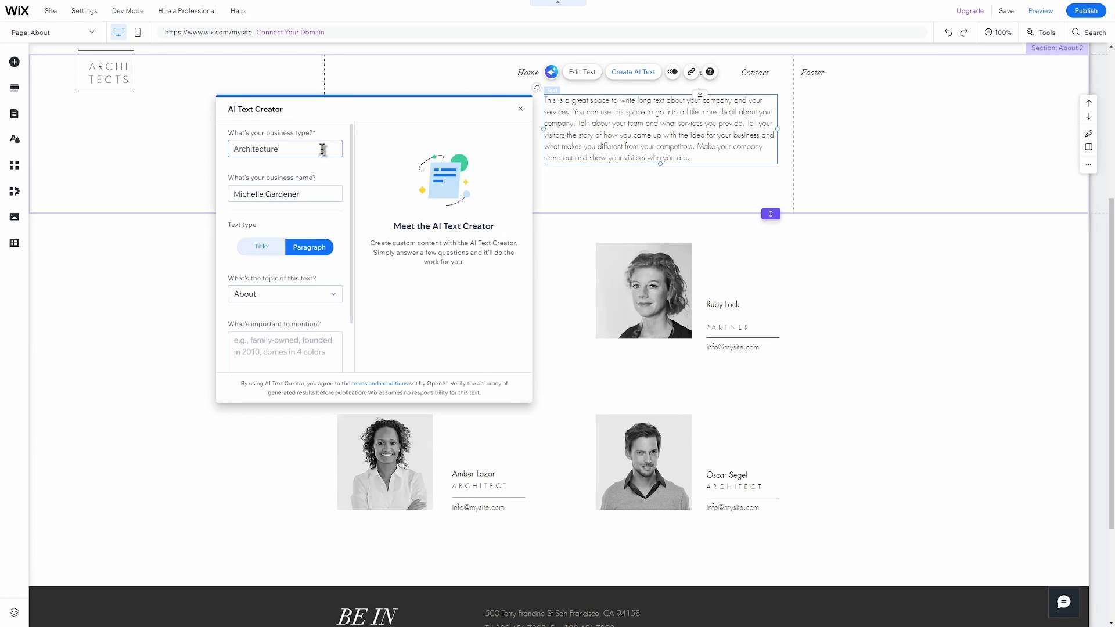
click(285, 352)
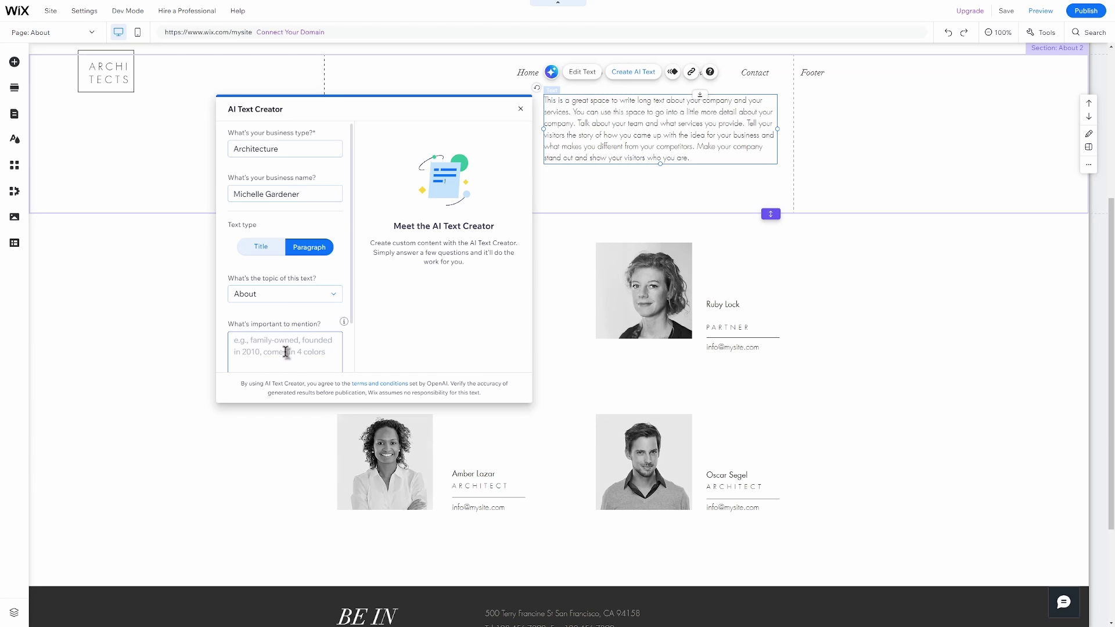
text(We h)
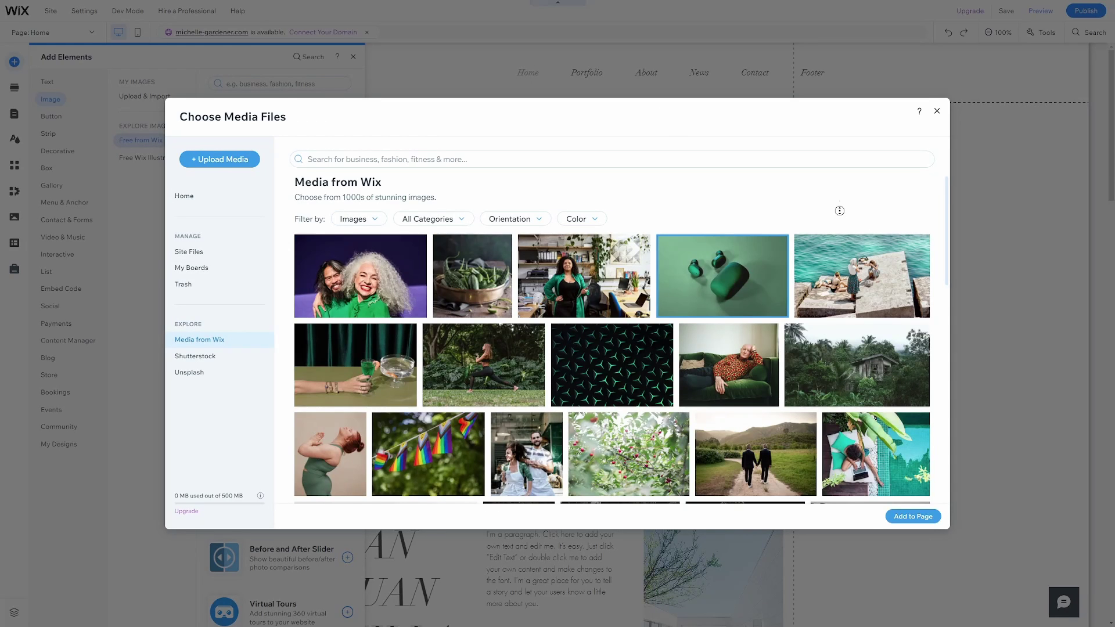
scroll(842, 227, down, 3)
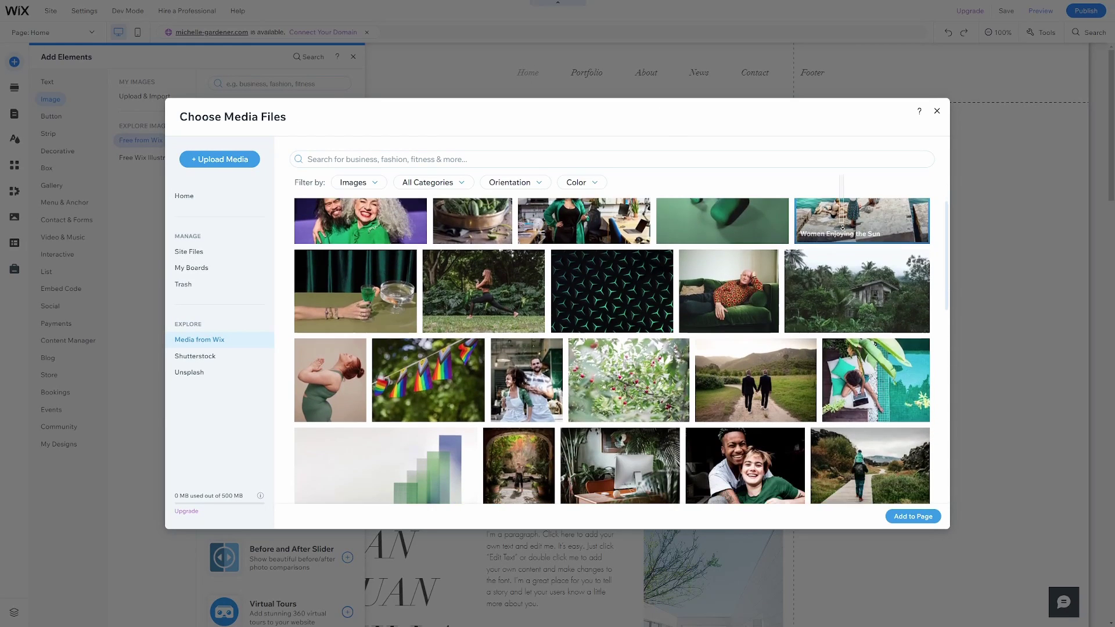
scroll(842, 228, down, 5)
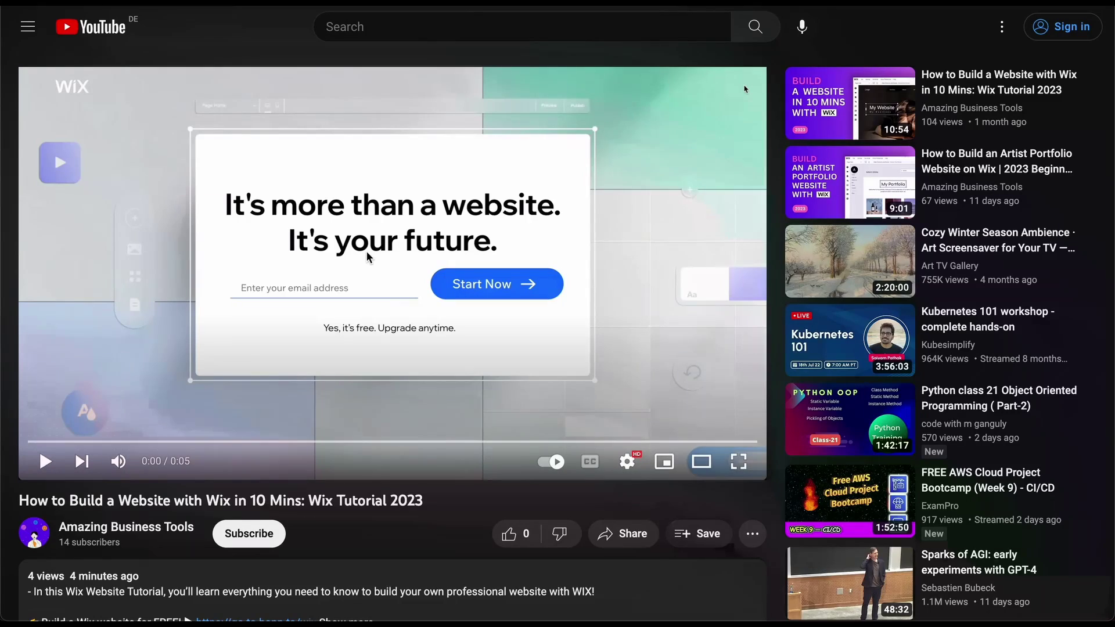
Follow the tutorial's sign-up link and enter an e-mail address to create a Wix account.
scroll(368, 256, down, 3)
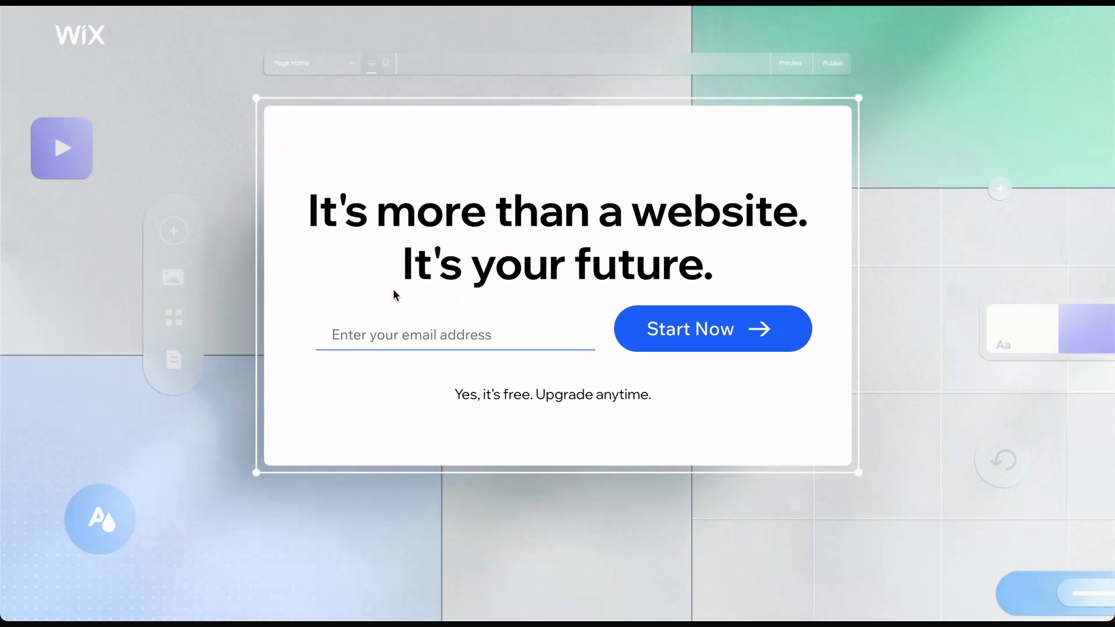
click(373, 334)
text(your-email)
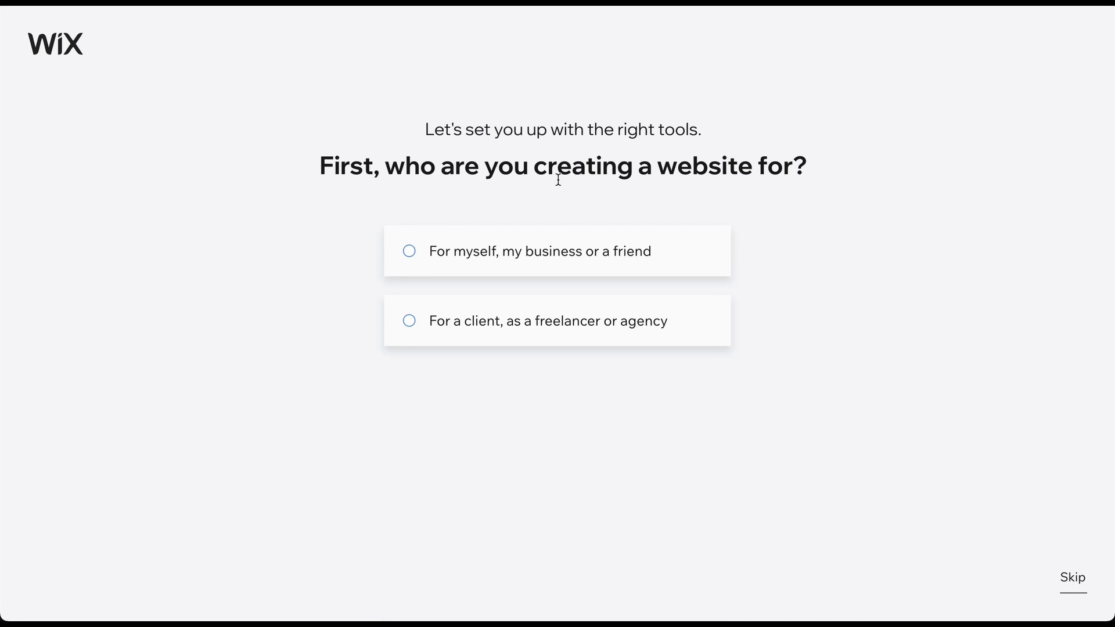
Mark the site as for your own business and choose Architecture Portfolio as the site type.
click(553, 254)
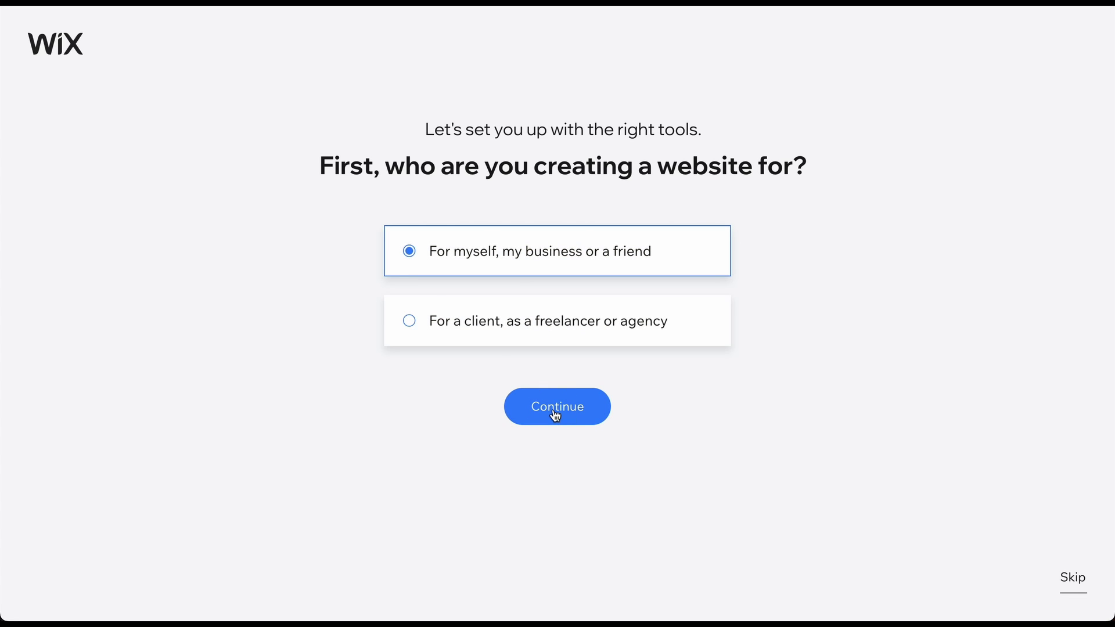
click(555, 414)
text(Archite)
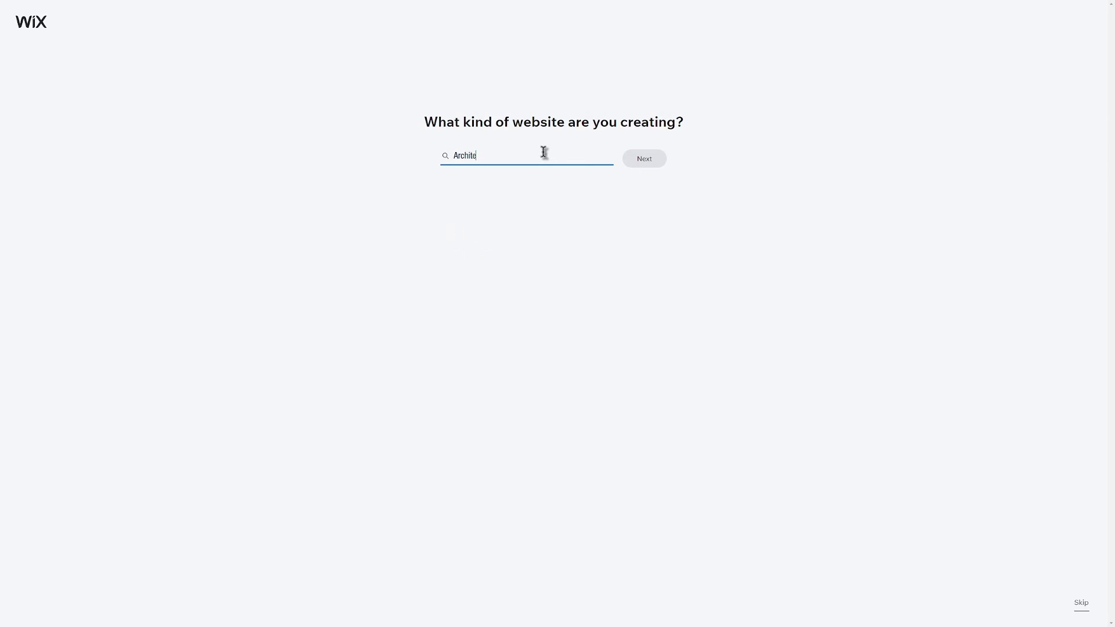
text(cture Pot)
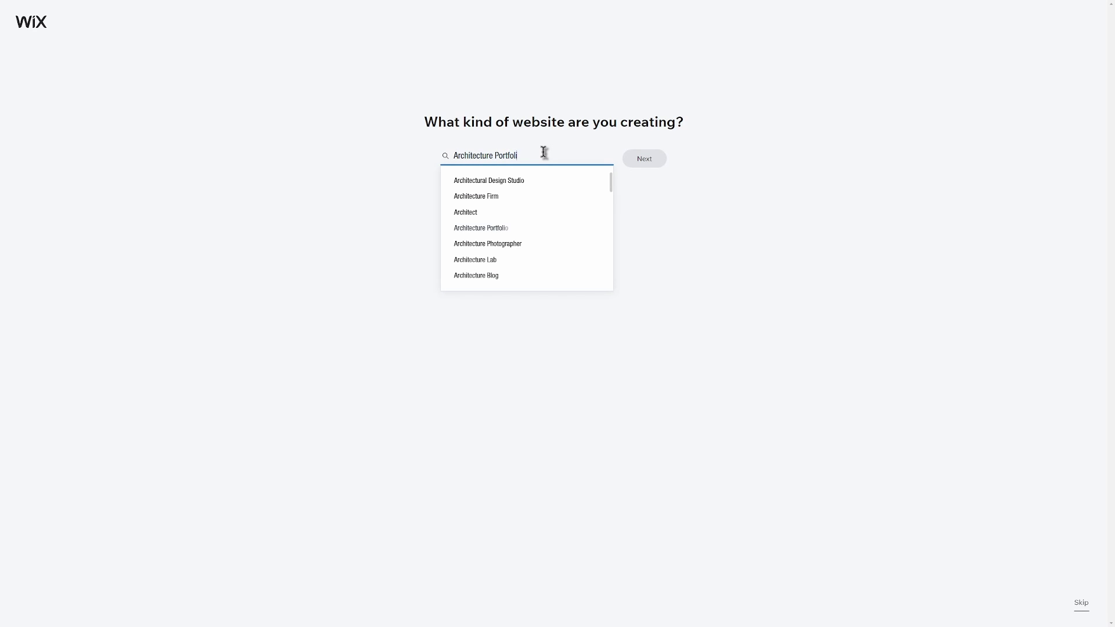
click(514, 185)
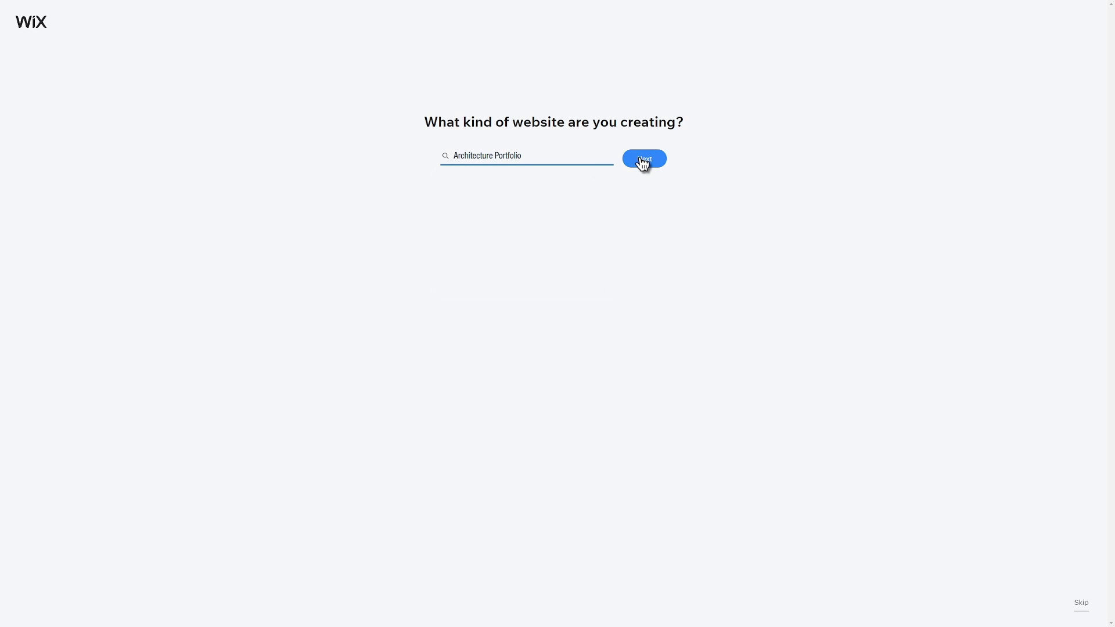
Name the website after its owner and skip adding extra features.
click(637, 161)
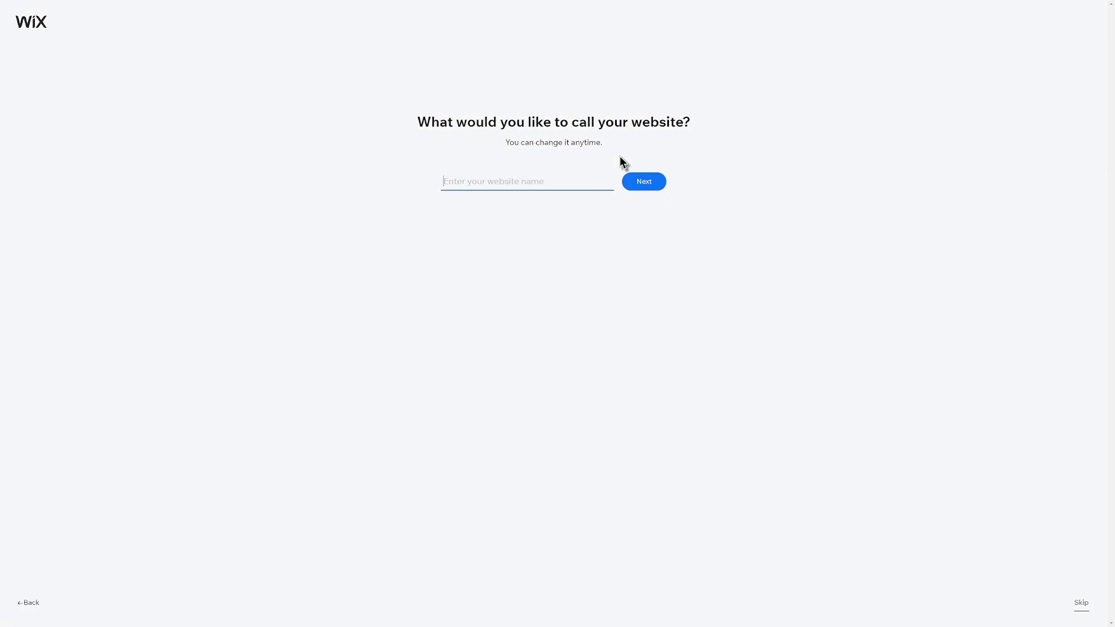
click(642, 181)
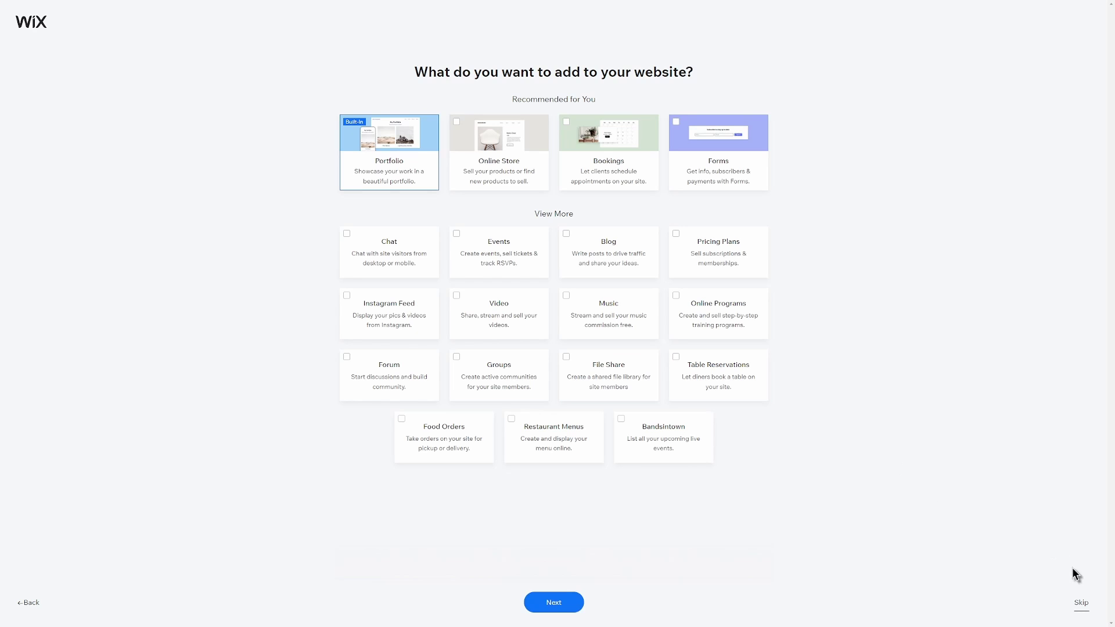
click(1081, 604)
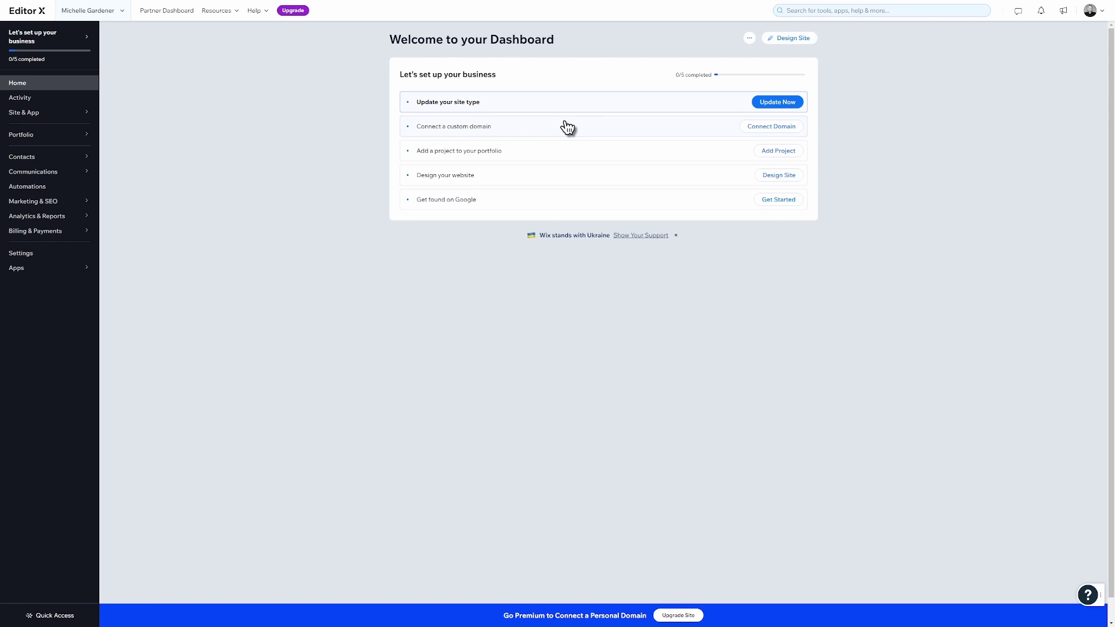
mouse_move(64, 130)
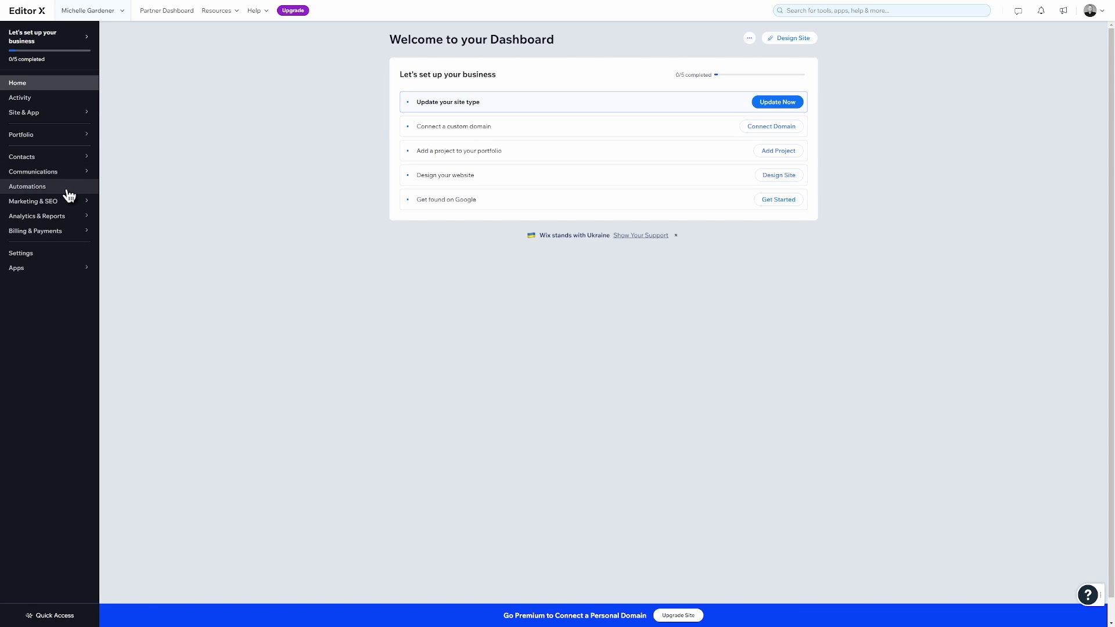
mouse_move(72, 222)
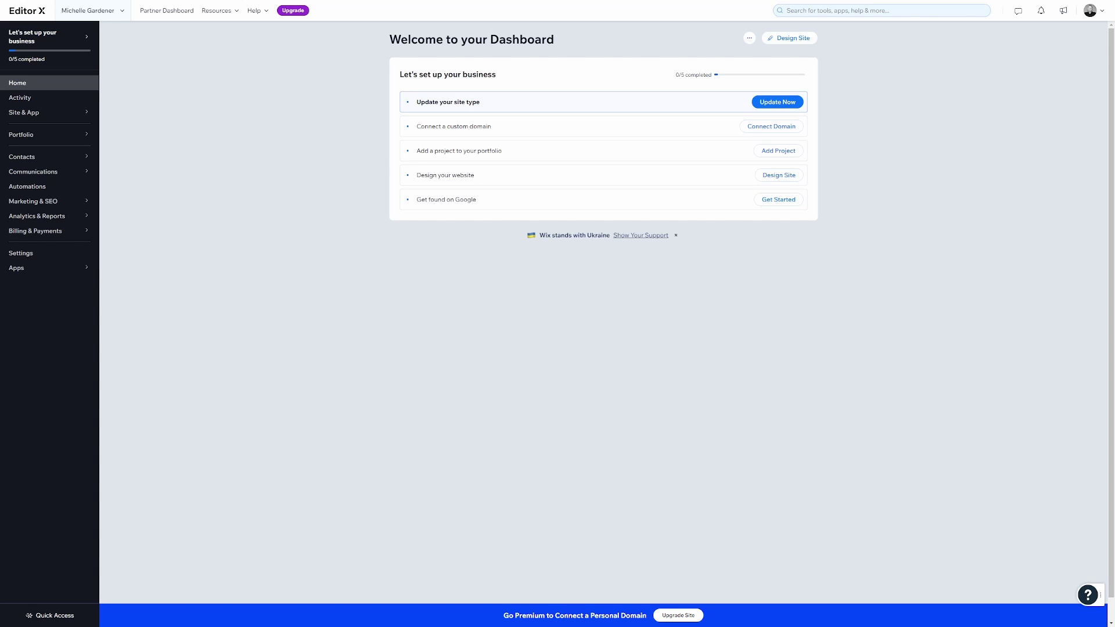
Choose to design the site from a ready-made template and browse the template gallery.
click(792, 38)
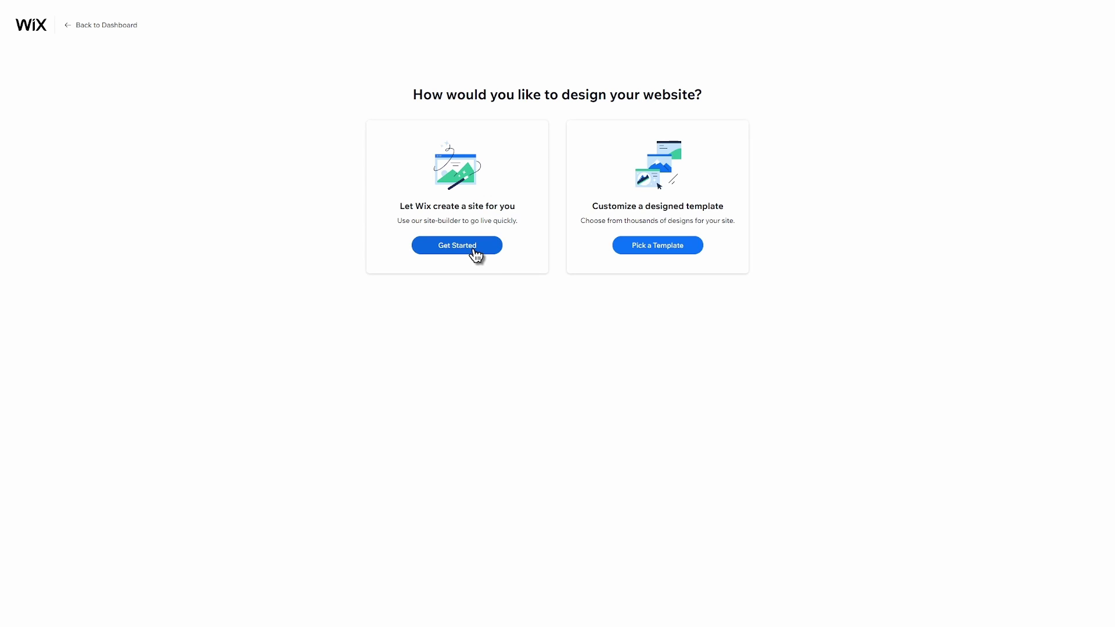
click(658, 247)
mouse_move(693, 255)
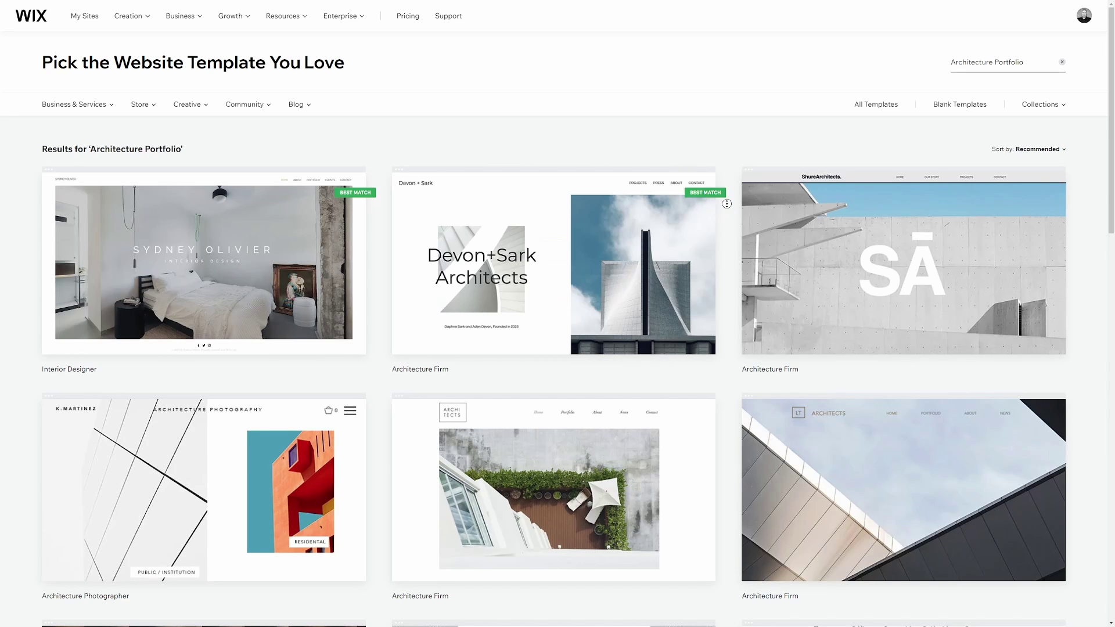
scroll(728, 219, down, 1)
scroll(728, 219, down, 4)
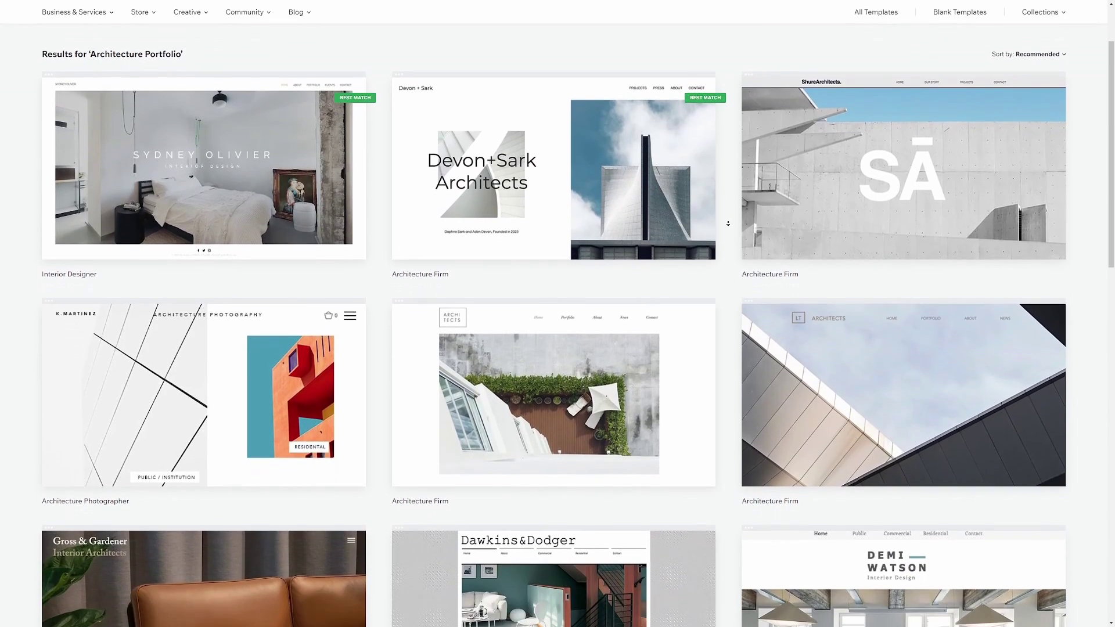
scroll(728, 222, down, 2)
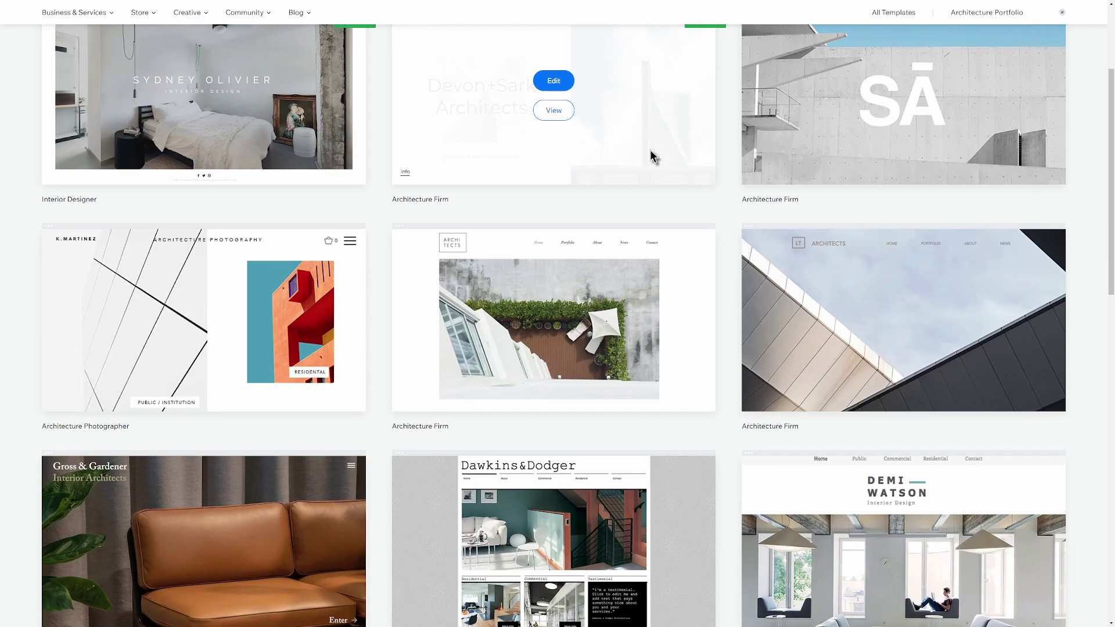
Preview the Devon+Sark Architects template and scroll through its page.
click(552, 110)
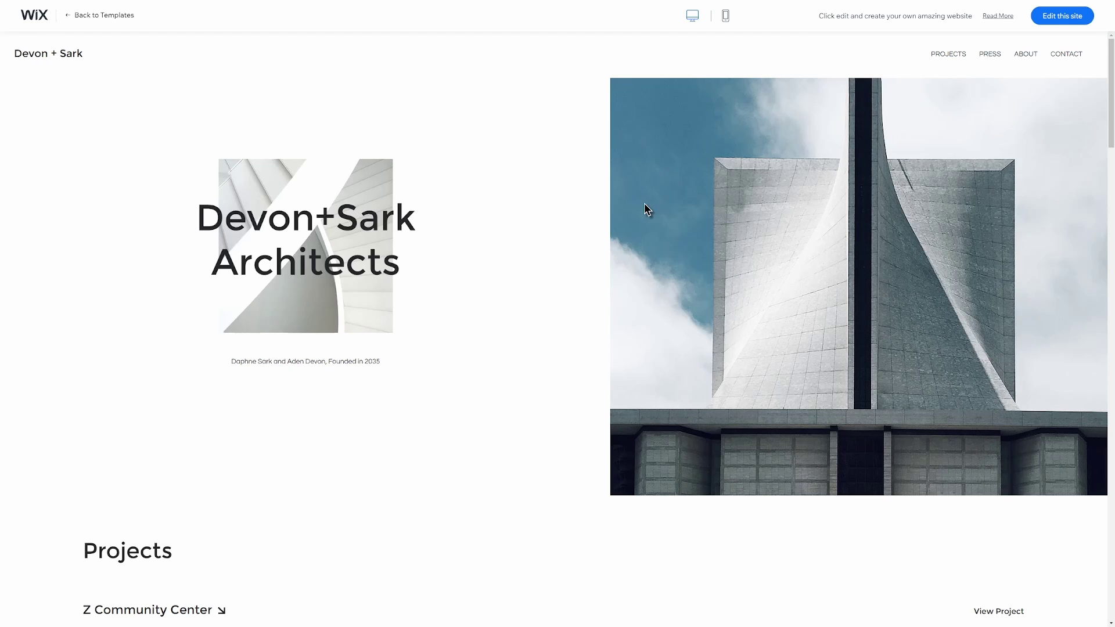
scroll(539, 253, down, 12)
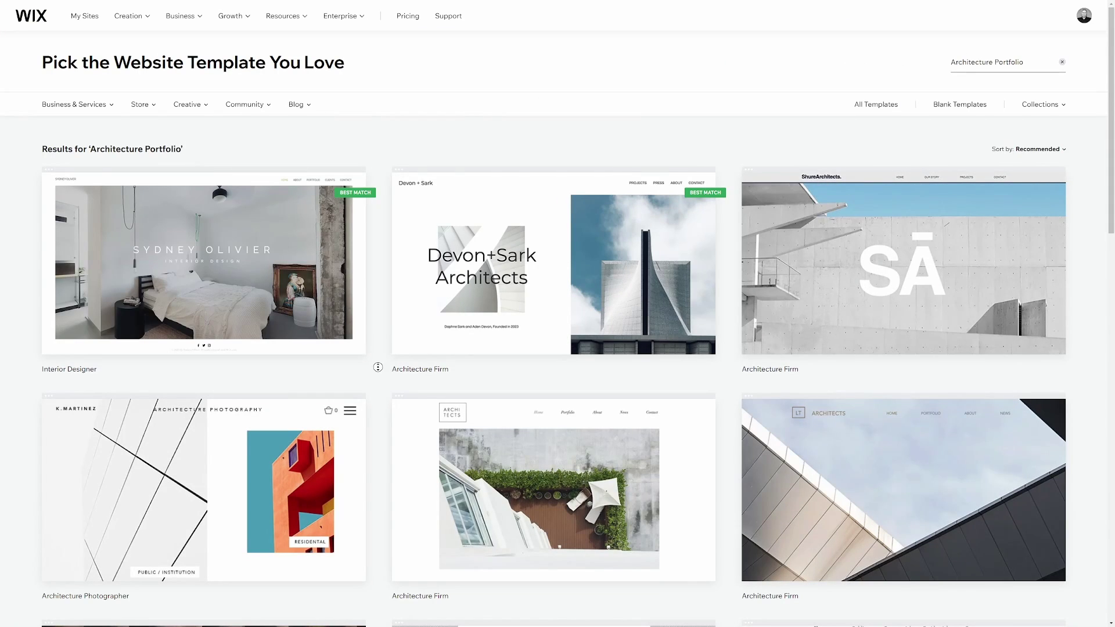
scroll(378, 367, down, 3)
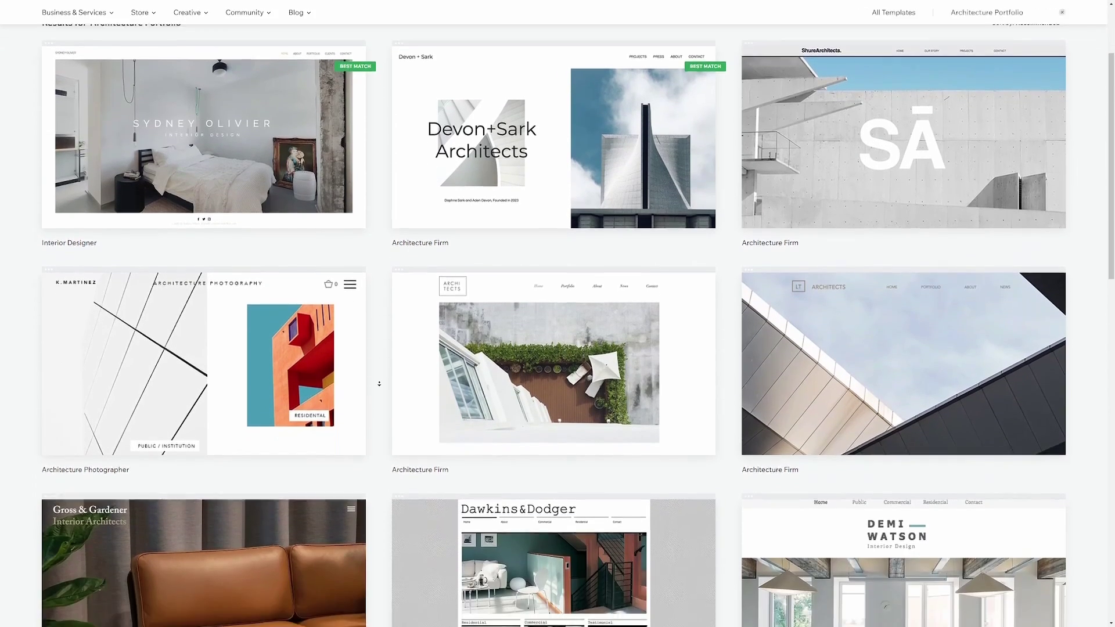
scroll(379, 384, down, 2)
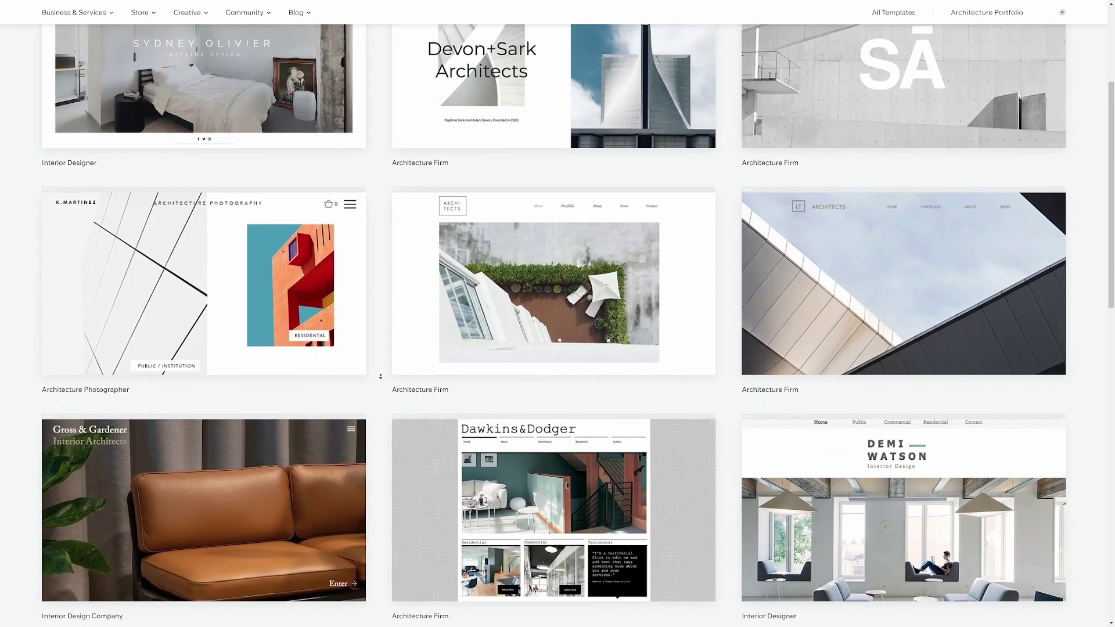
scroll(381, 376, down, 2)
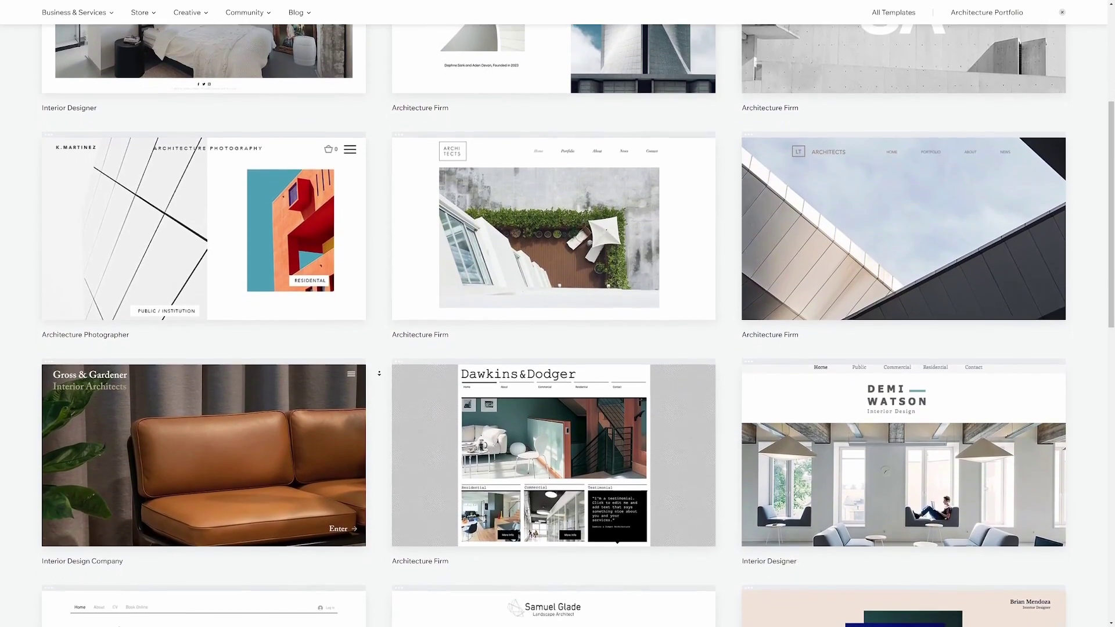
scroll(379, 373, down, 1)
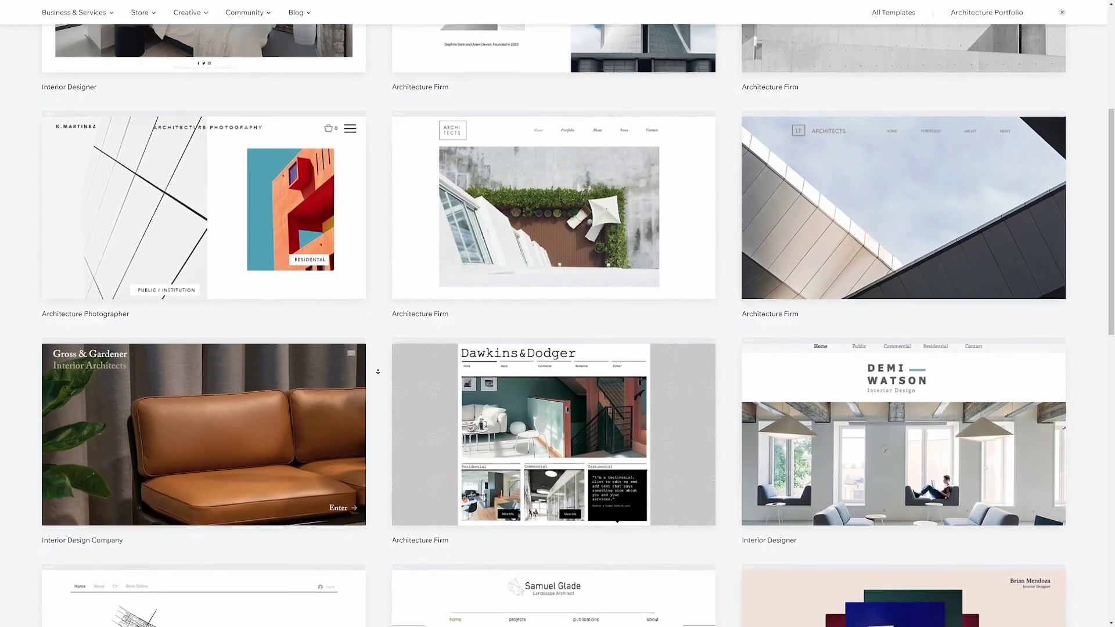
scroll(378, 372, up, 5)
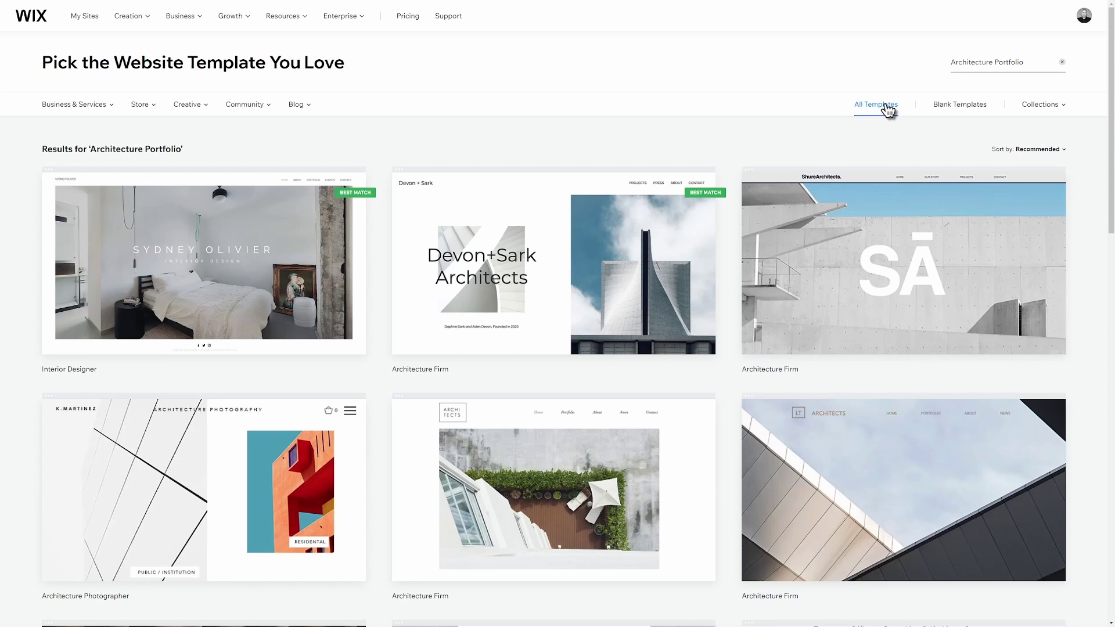
Switch to all templates and search for 'Architecture Portfolio'.
click(891, 110)
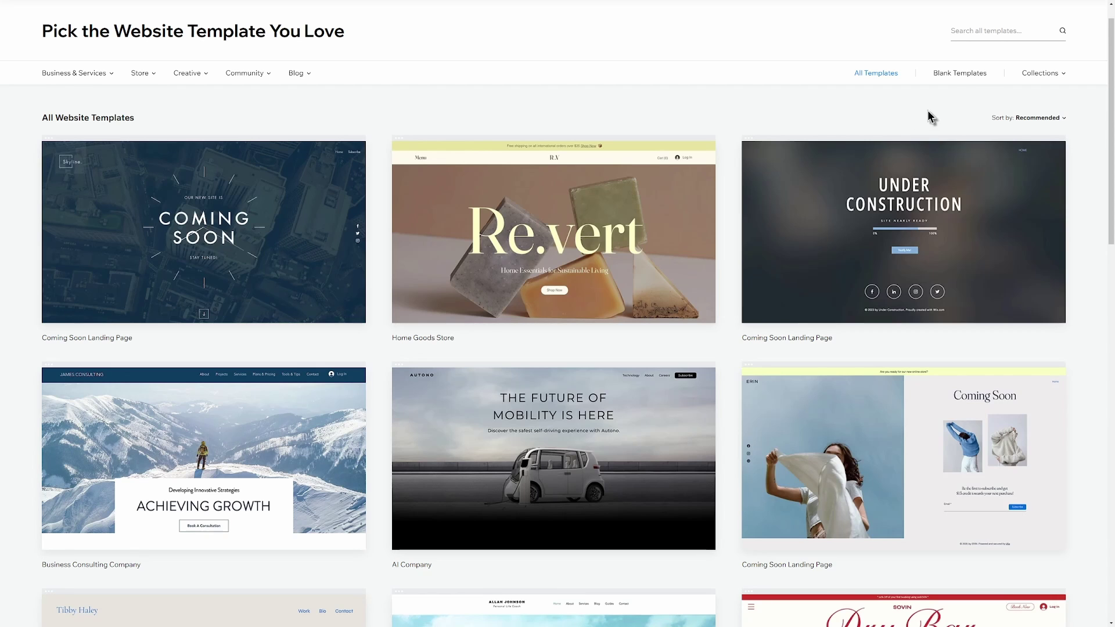
click(1016, 35)
text(Architecture Portfolio)
key(Return)
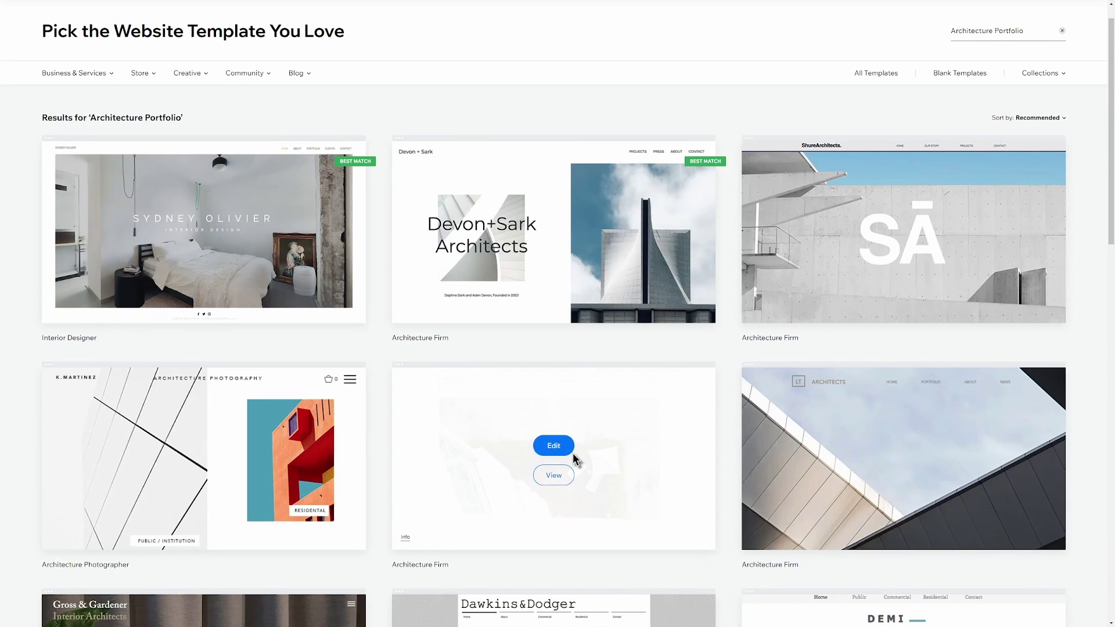
click(553, 476)
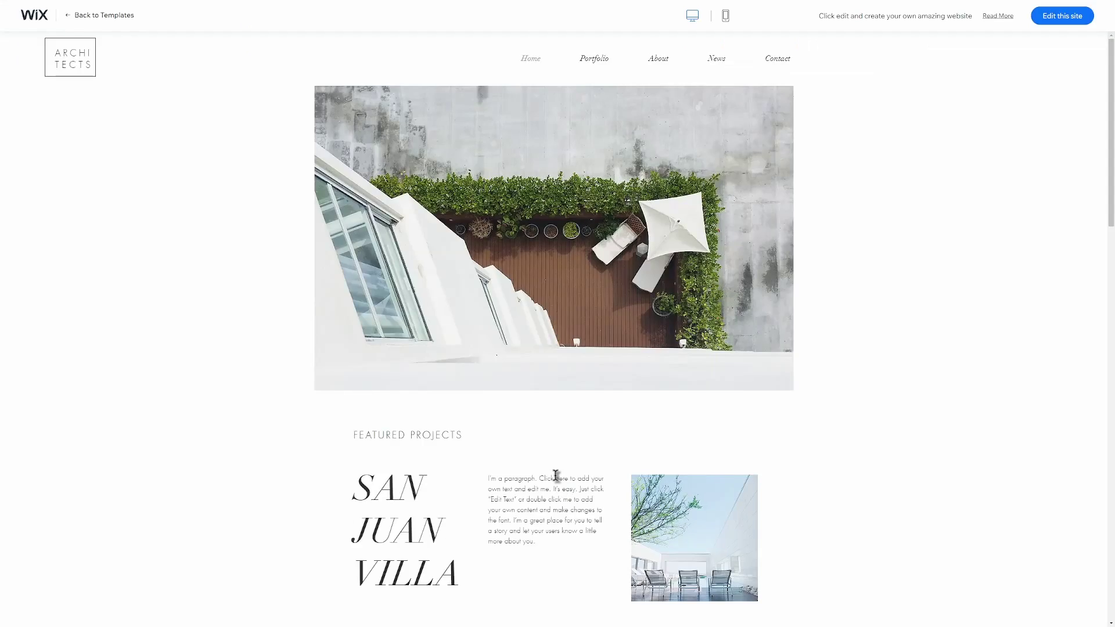
click(595, 60)
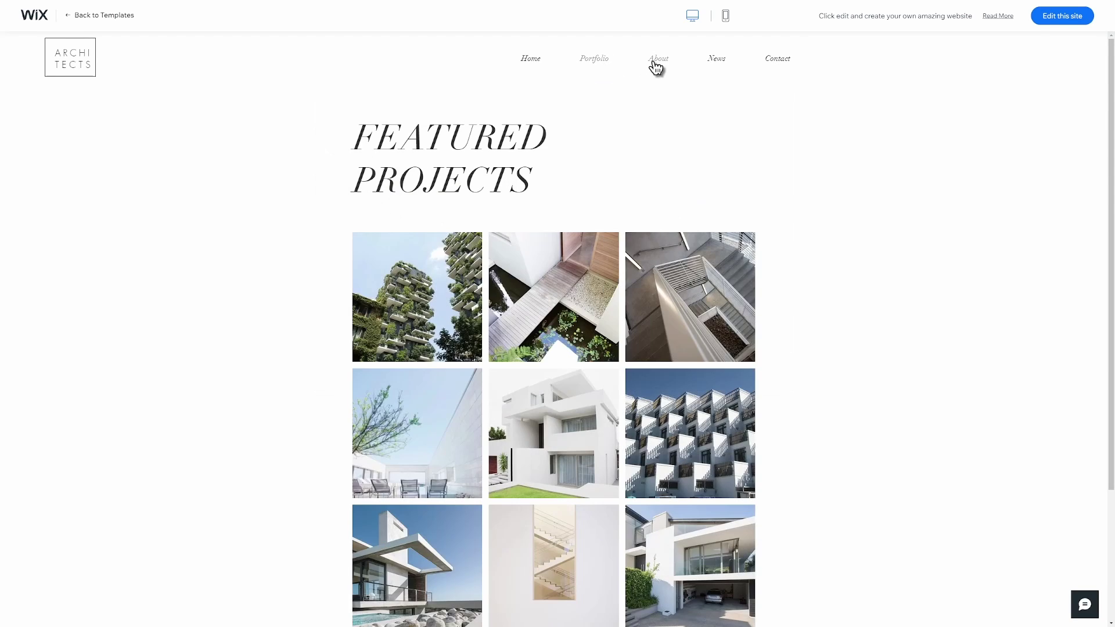
click(657, 62)
click(726, 16)
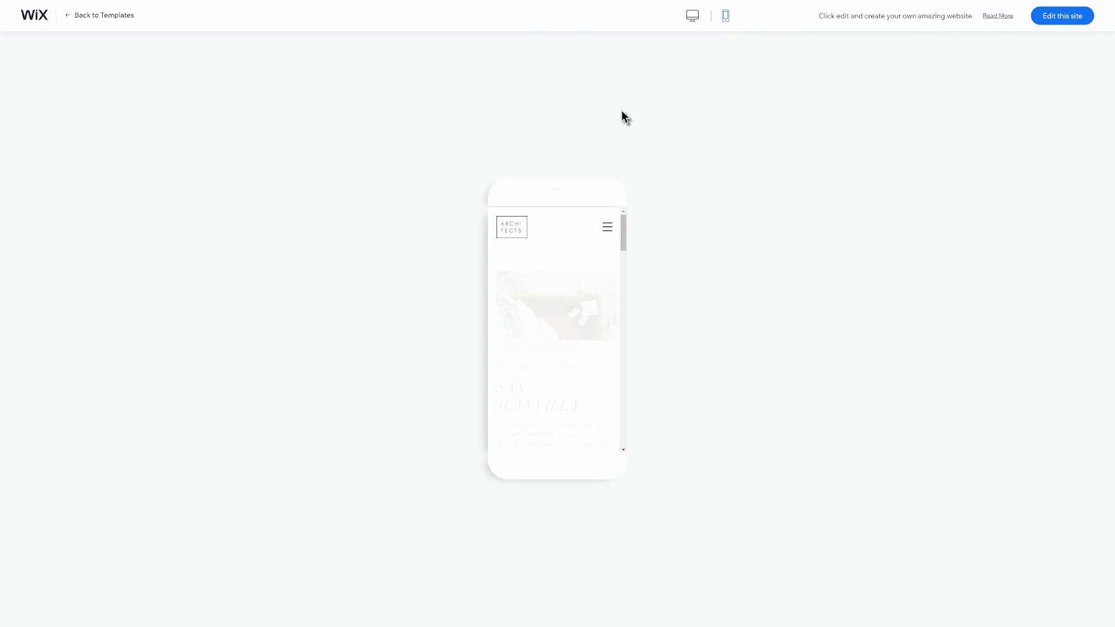
drag(626, 233, 635, 313)
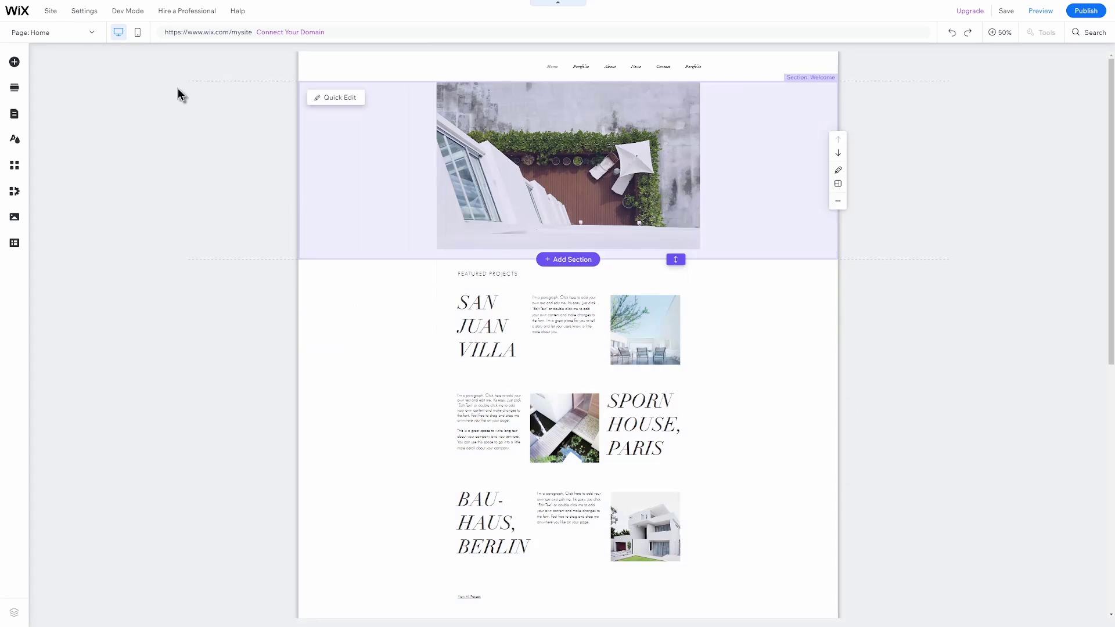
Let the ARCHITECTS template load in the Editor, showing its featured projects.
mouse_move(28, 19)
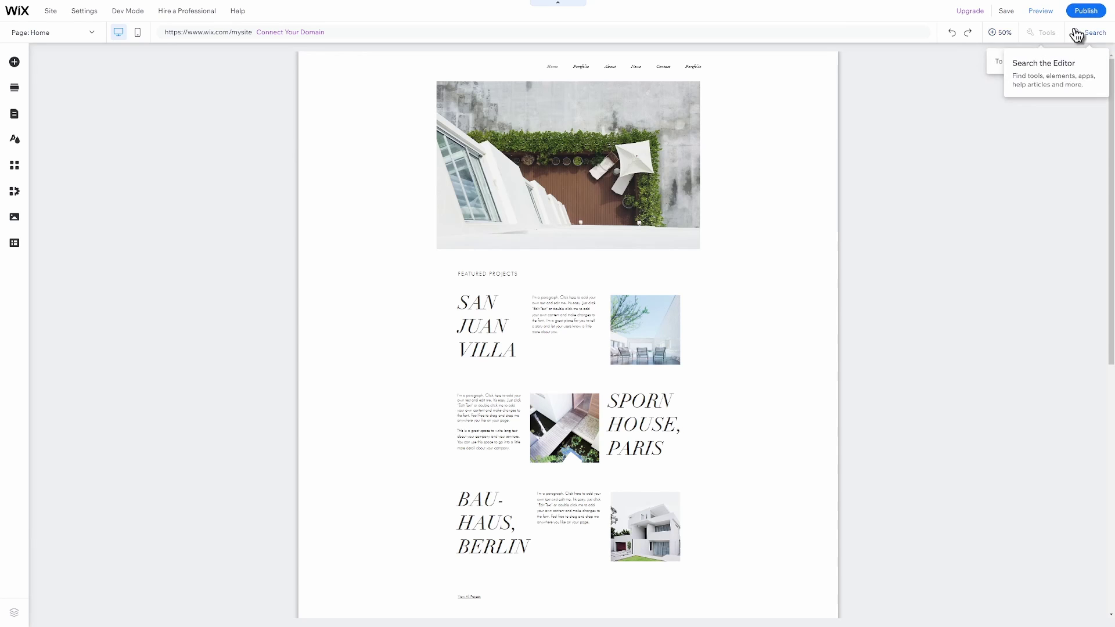
Try the editor search with 'Ar', then zoom the canvas in and back out.
click(1085, 33)
text(Architecture)
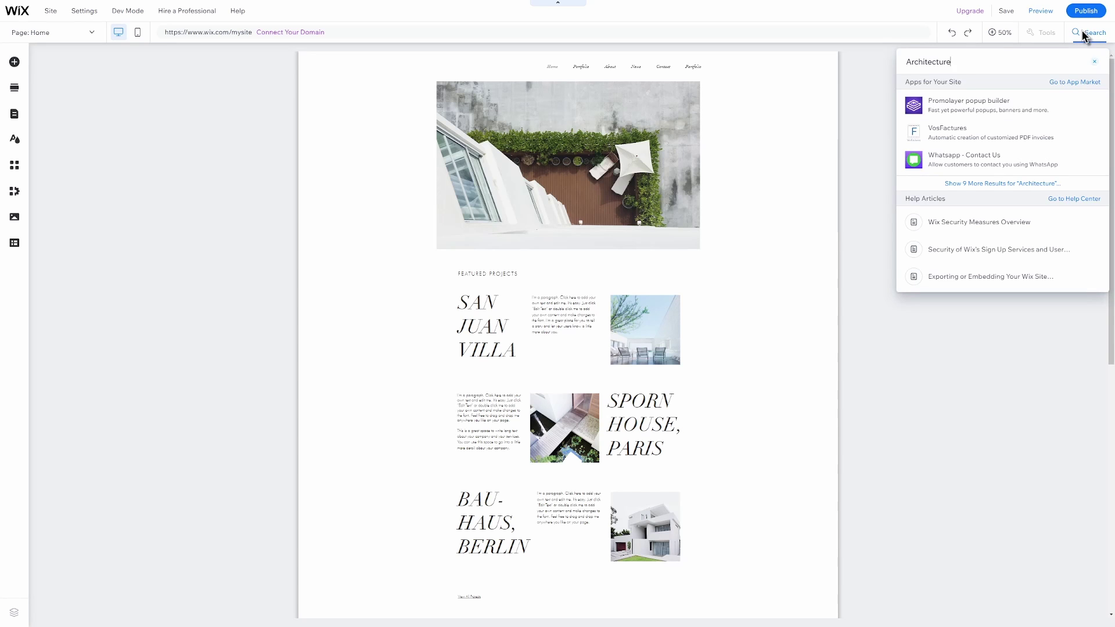
click(1005, 35)
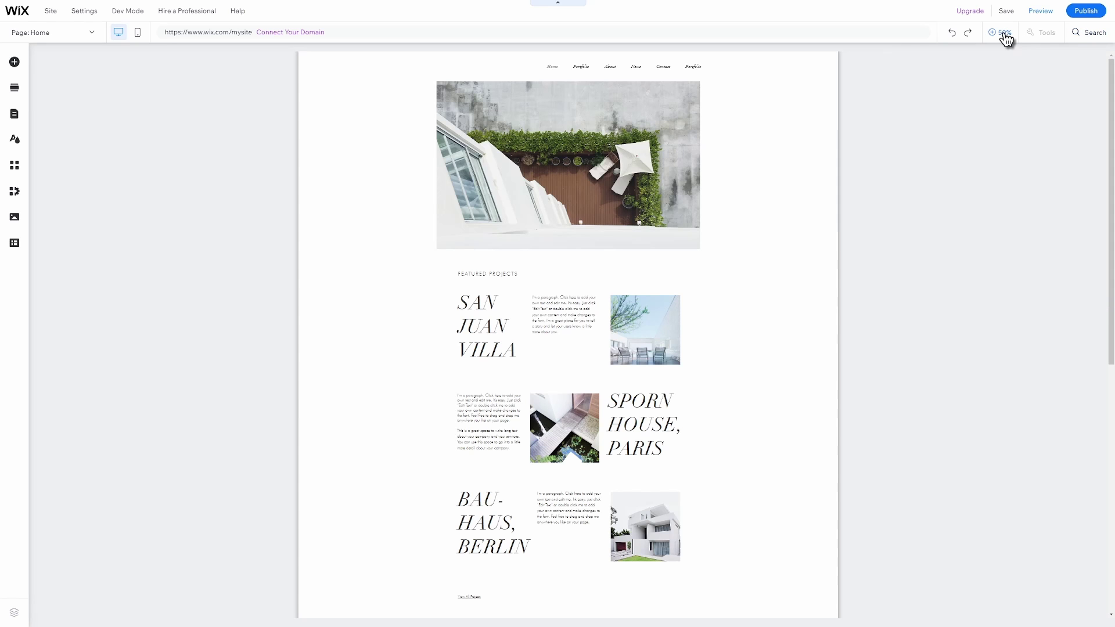
click(1005, 36)
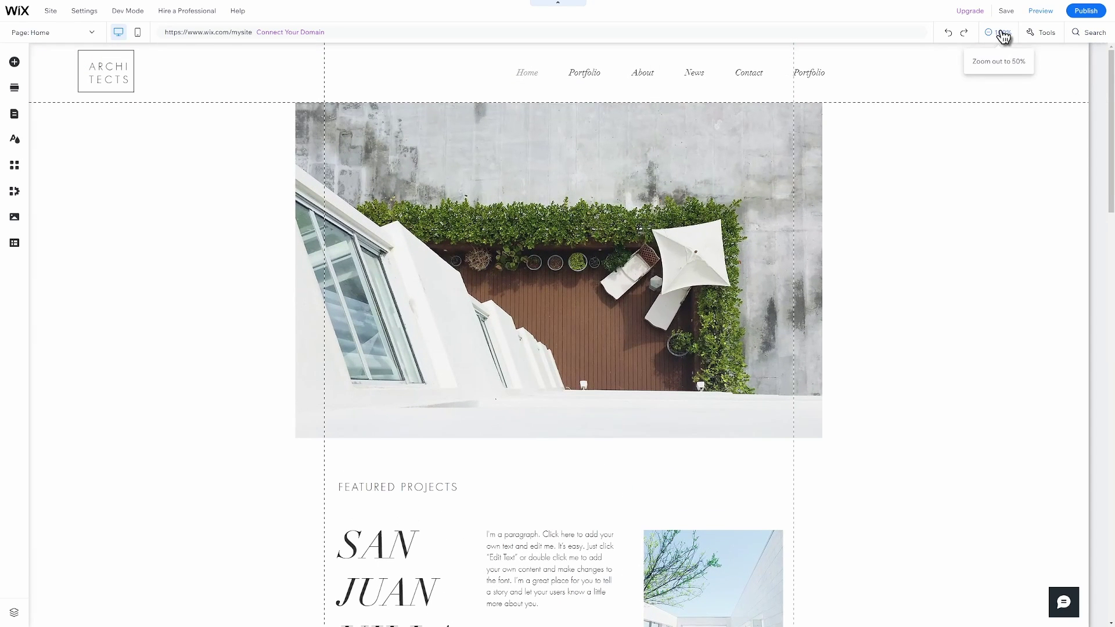
click(1004, 36)
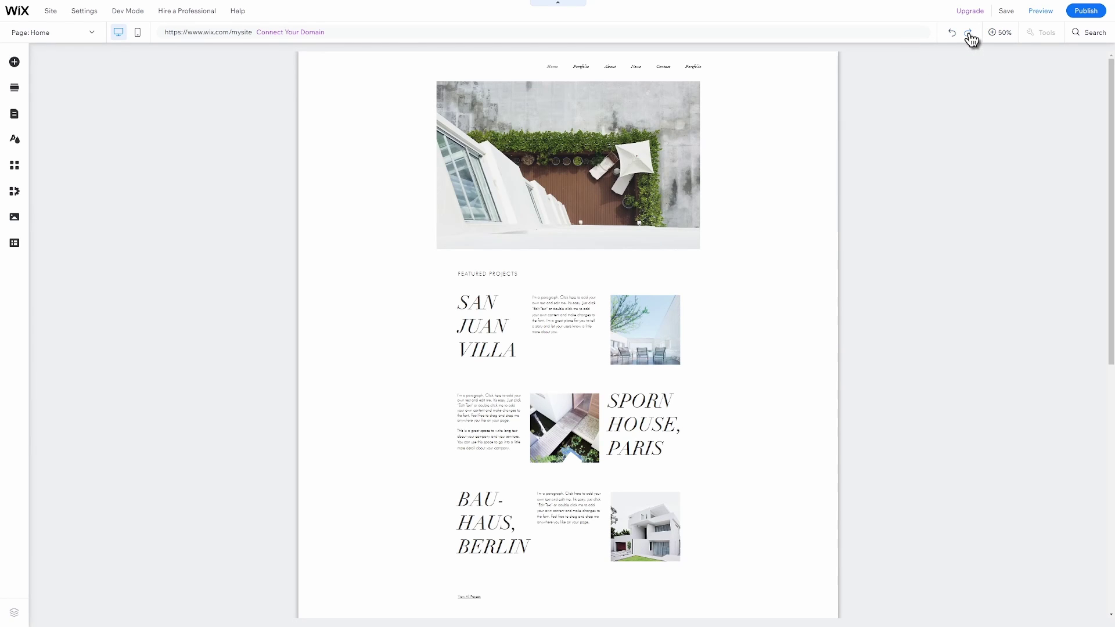
Preview the mobile layout, check the pages list, then zoom the canvas to 100%.
mouse_move(288, 39)
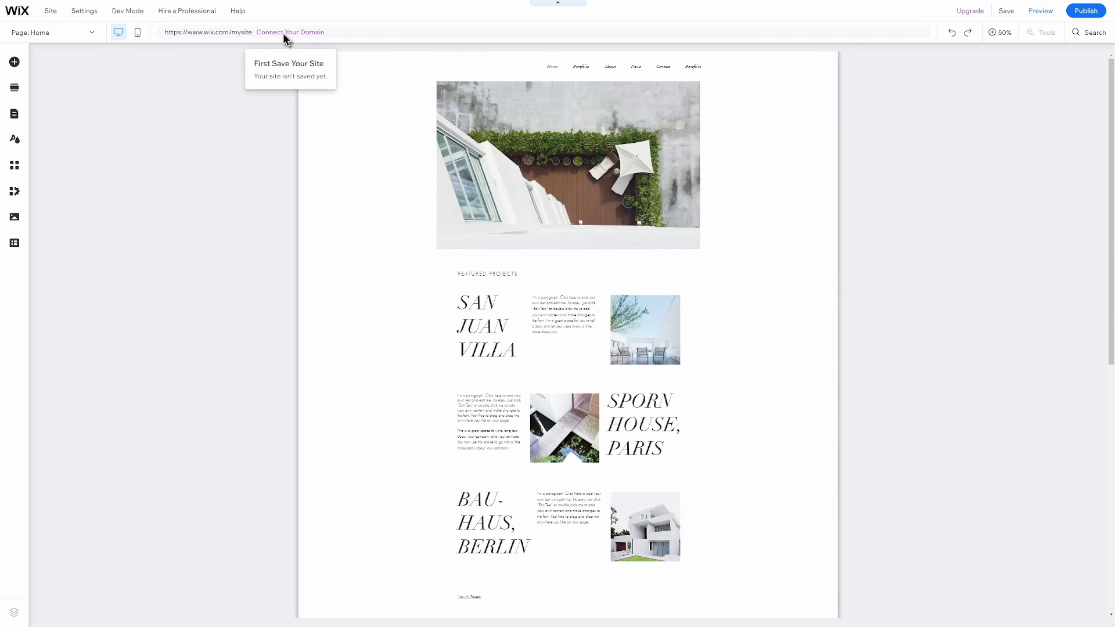
click(138, 36)
click(118, 32)
click(41, 32)
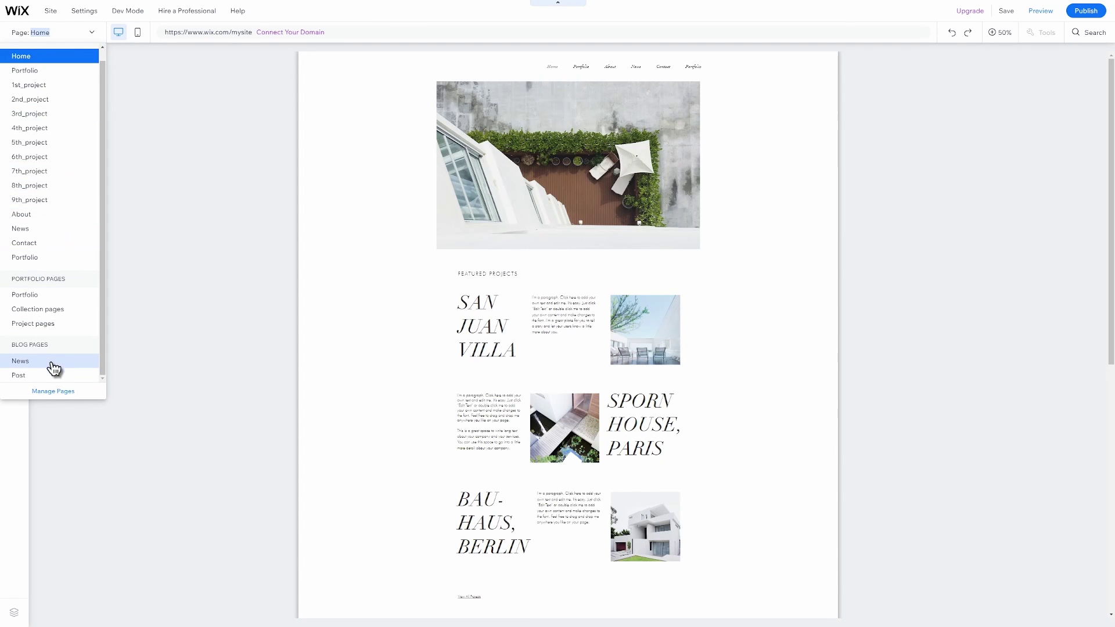
click(162, 147)
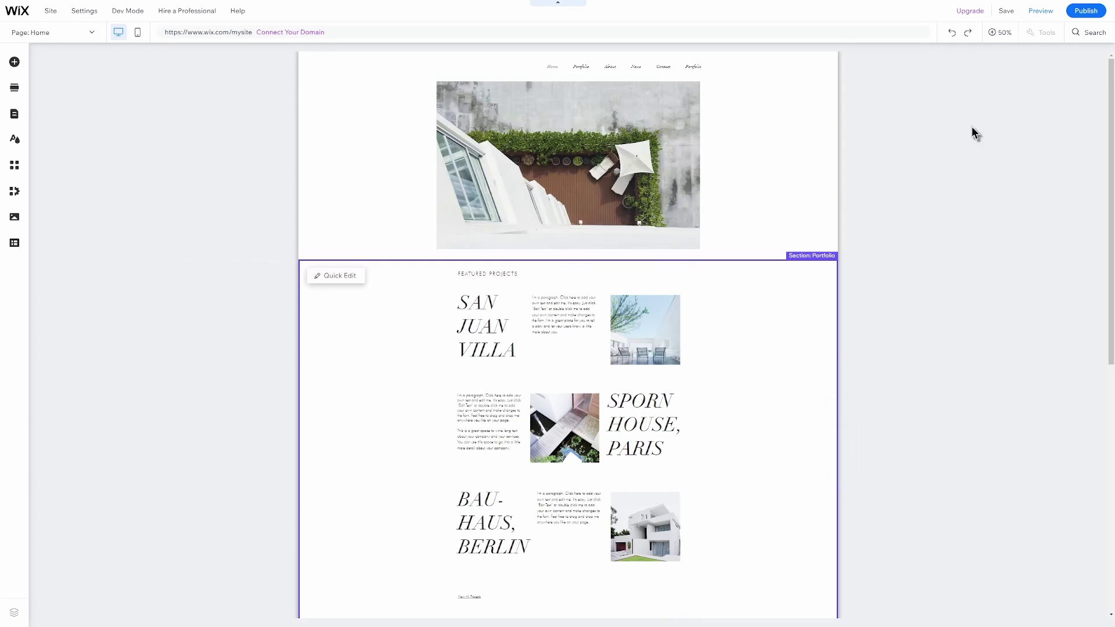
click(1002, 33)
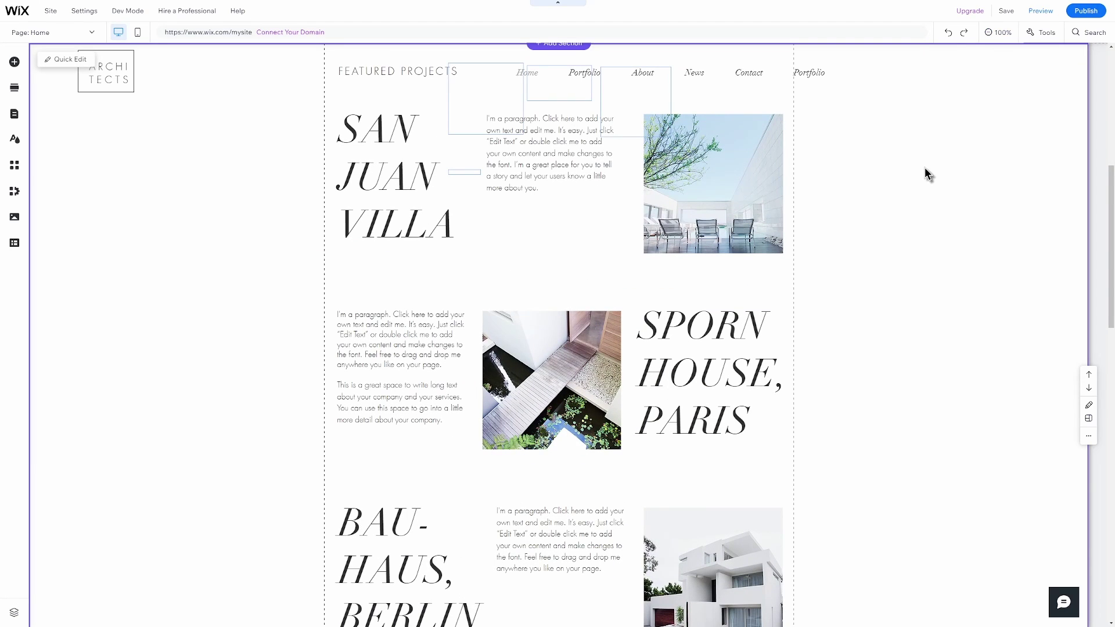
Replace the image beside SPORN HOUSE, PARIS with a free 'house' search result.
click(546, 372)
key(Delete)
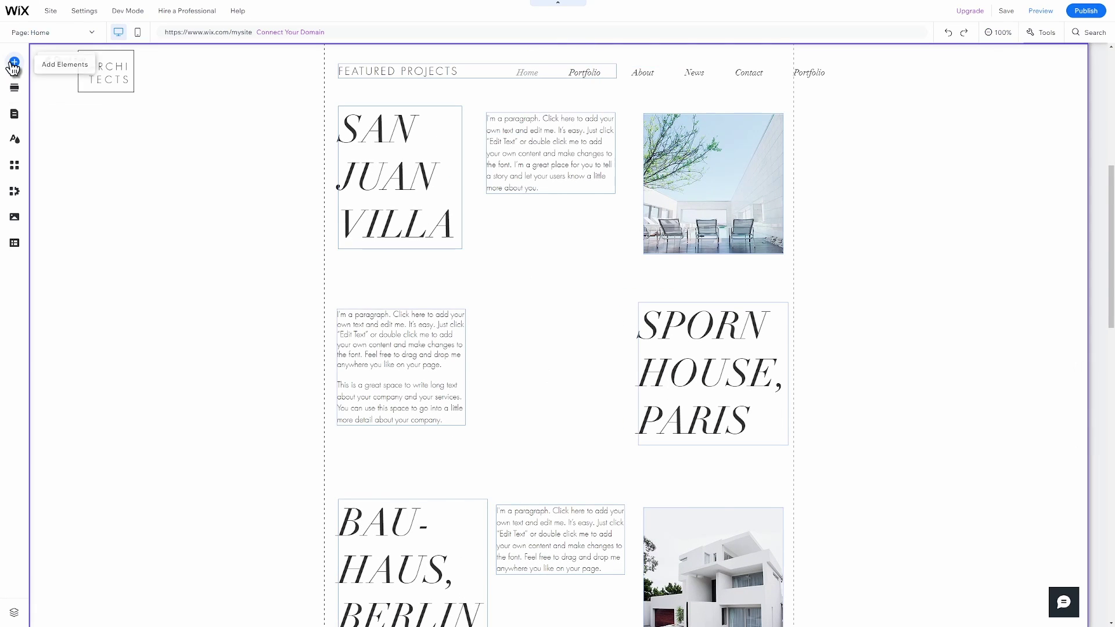
click(14, 62)
click(50, 100)
click(261, 95)
text(house)
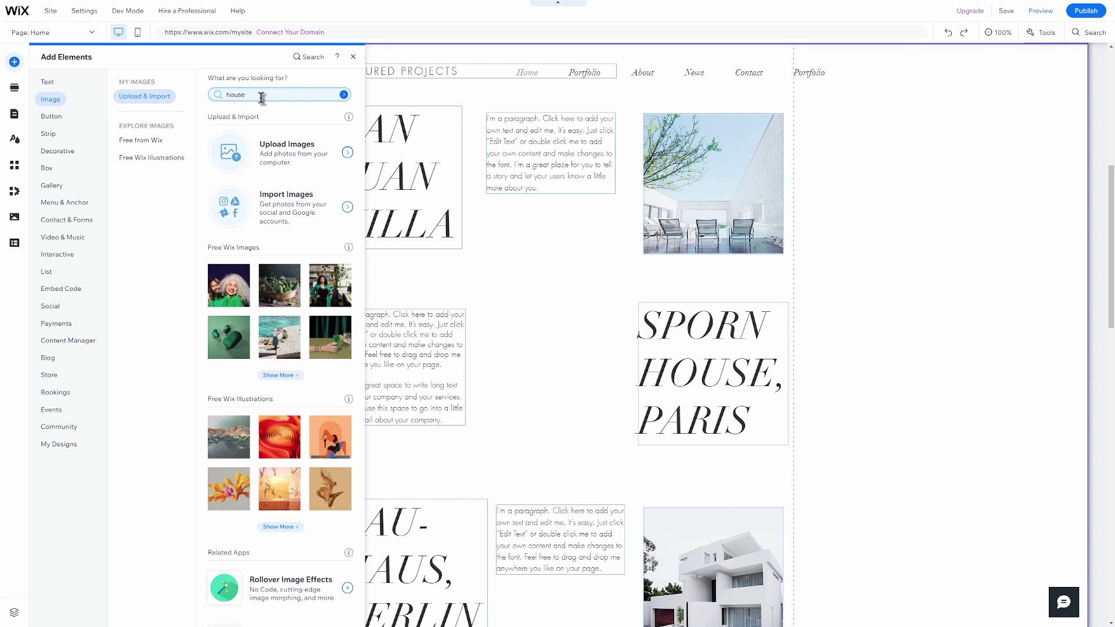
key(Return)
drag(235, 145, 560, 300)
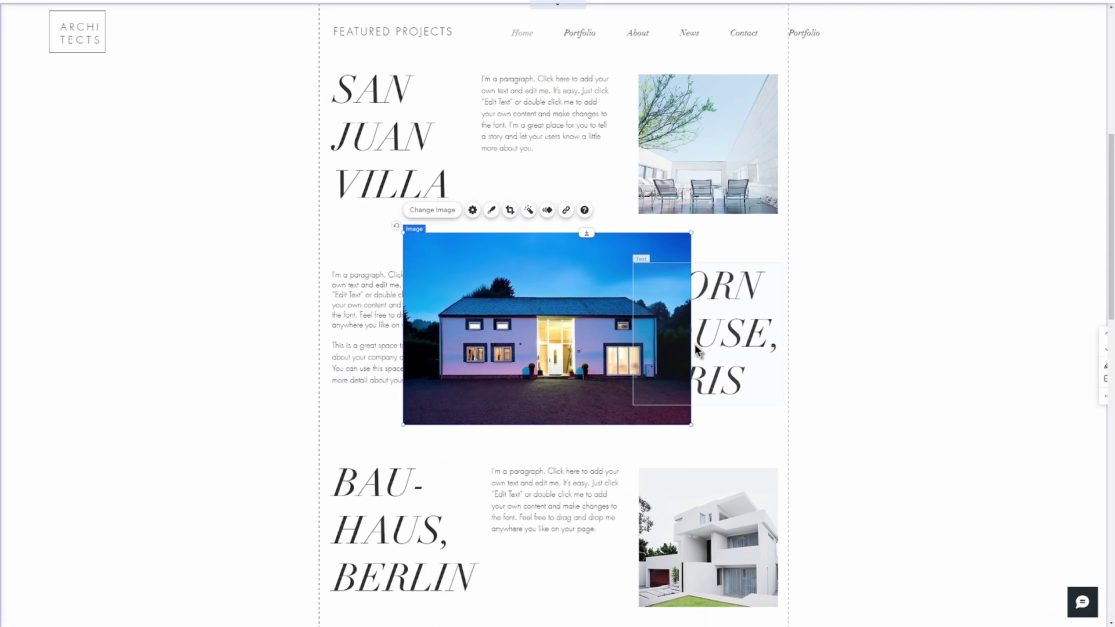
Crop both sides of the house photo inward to a narrower portrait shape.
double_click(690, 346)
drag(689, 329, 626, 330)
drag(405, 329, 468, 334)
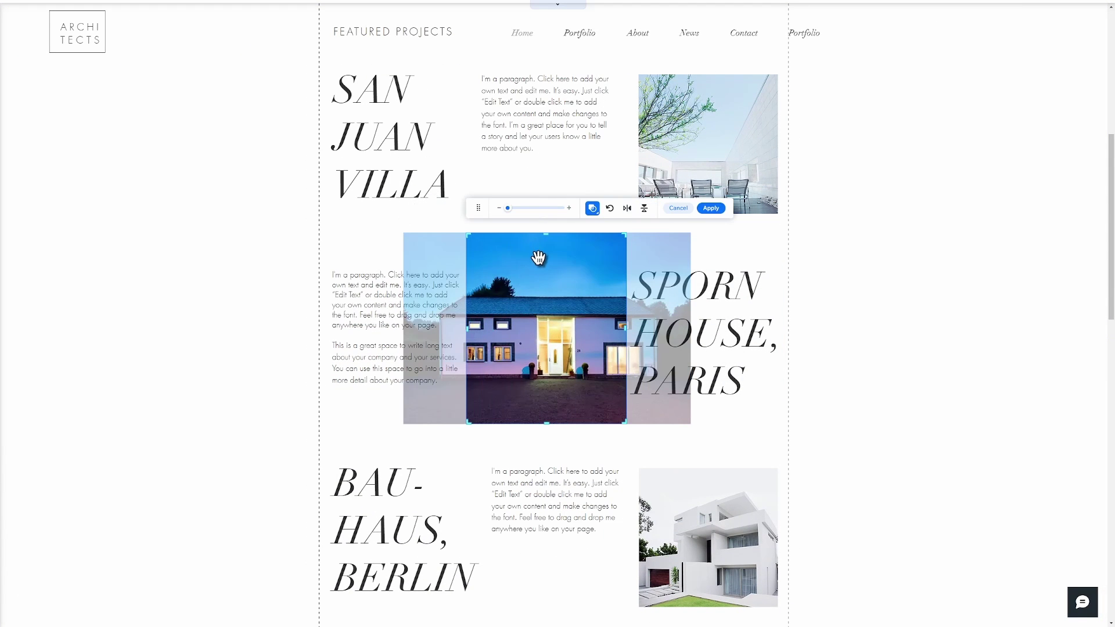
click(713, 207)
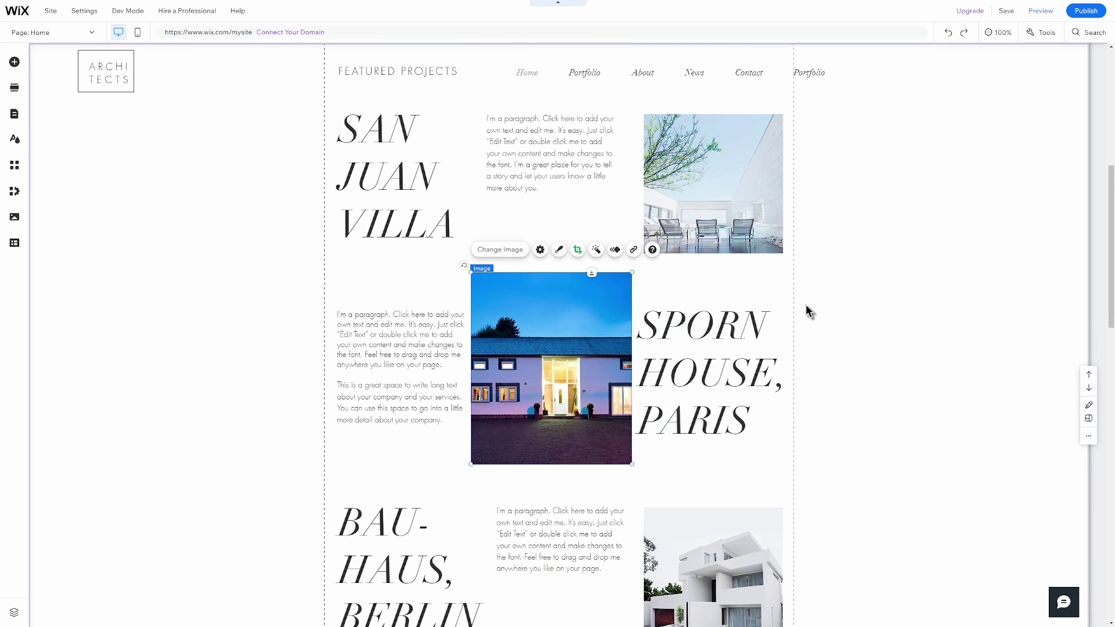
In Site Pages and Menu, look through the Portfolio, new-page and About page options.
scroll(811, 348, up, 7)
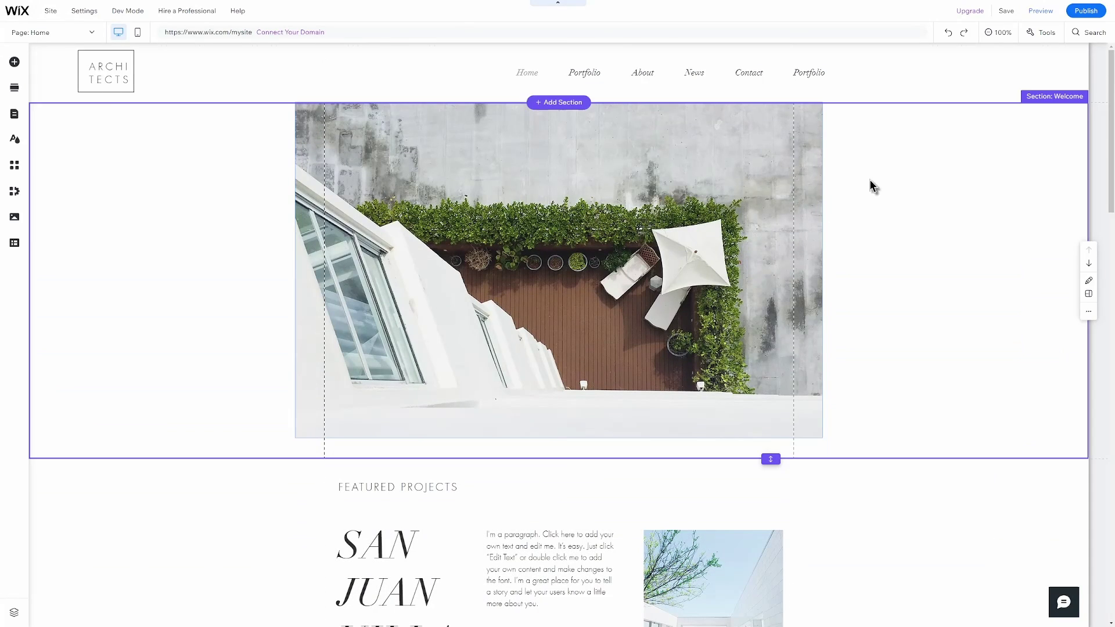
click(52, 32)
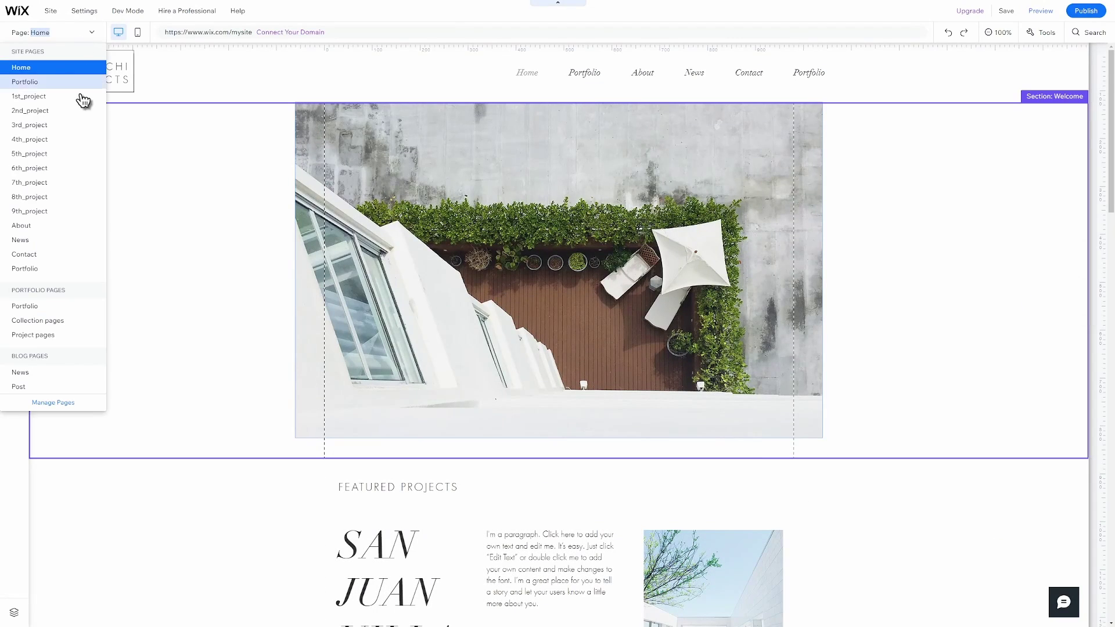
click(53, 402)
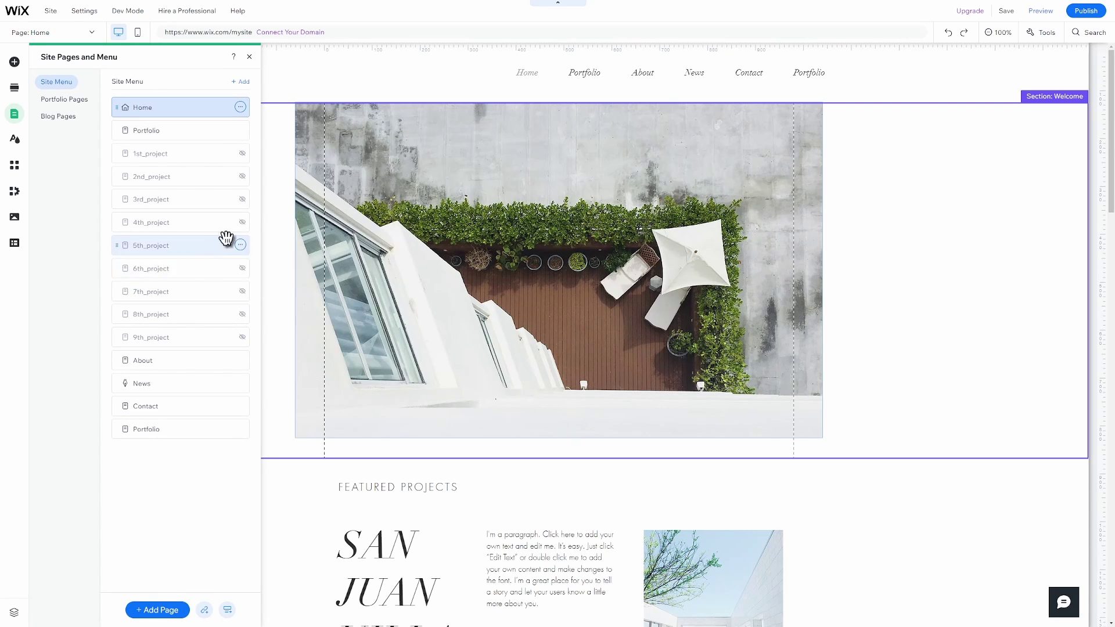
click(240, 130)
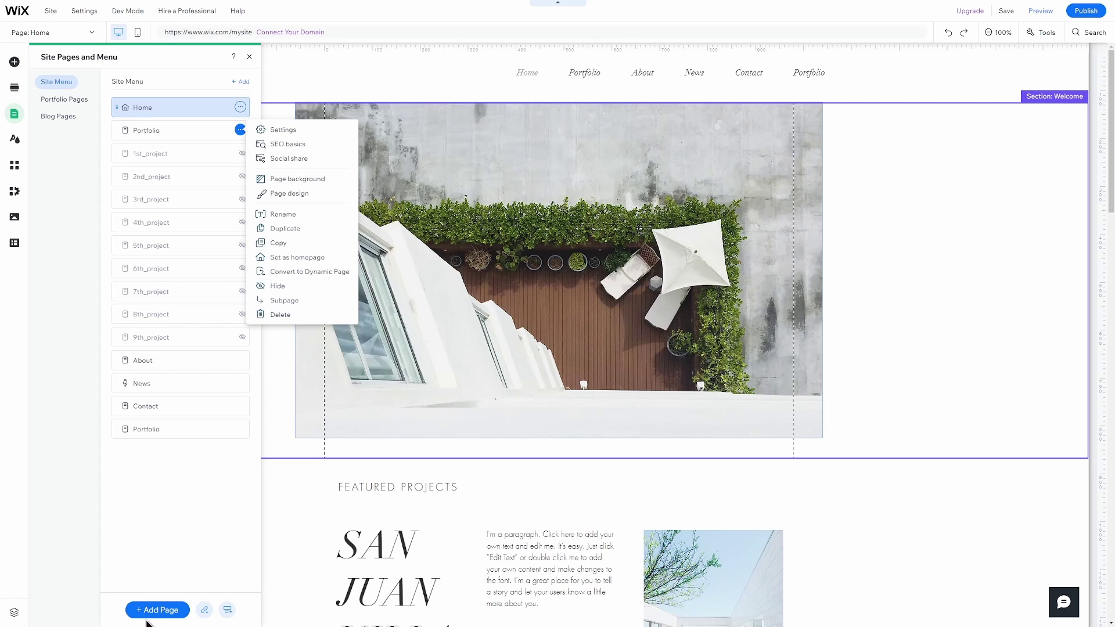
click(161, 595)
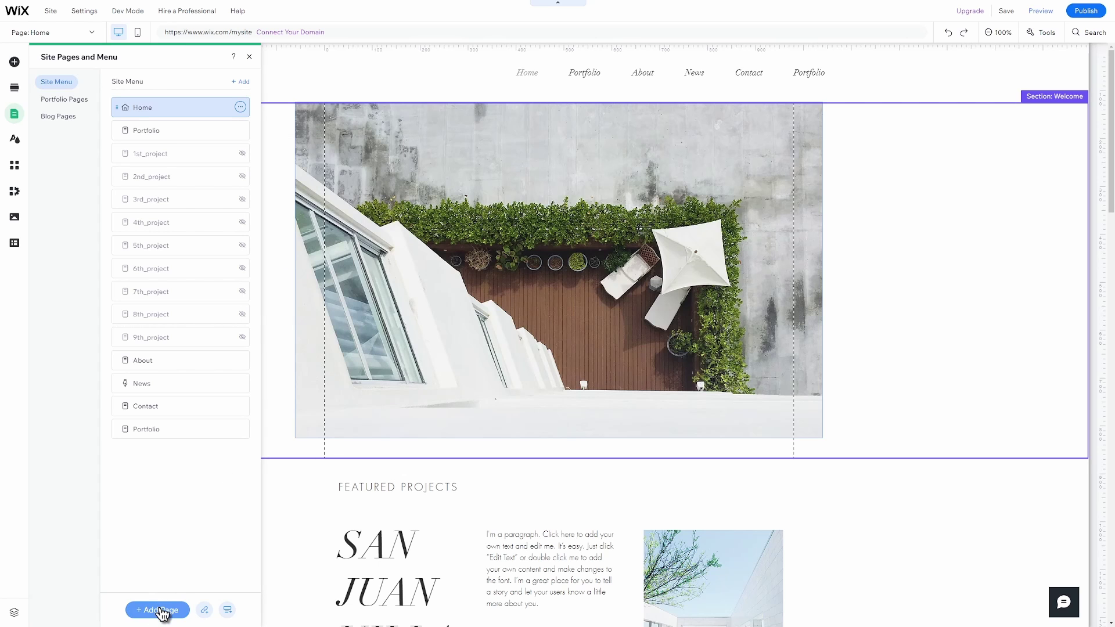
click(161, 609)
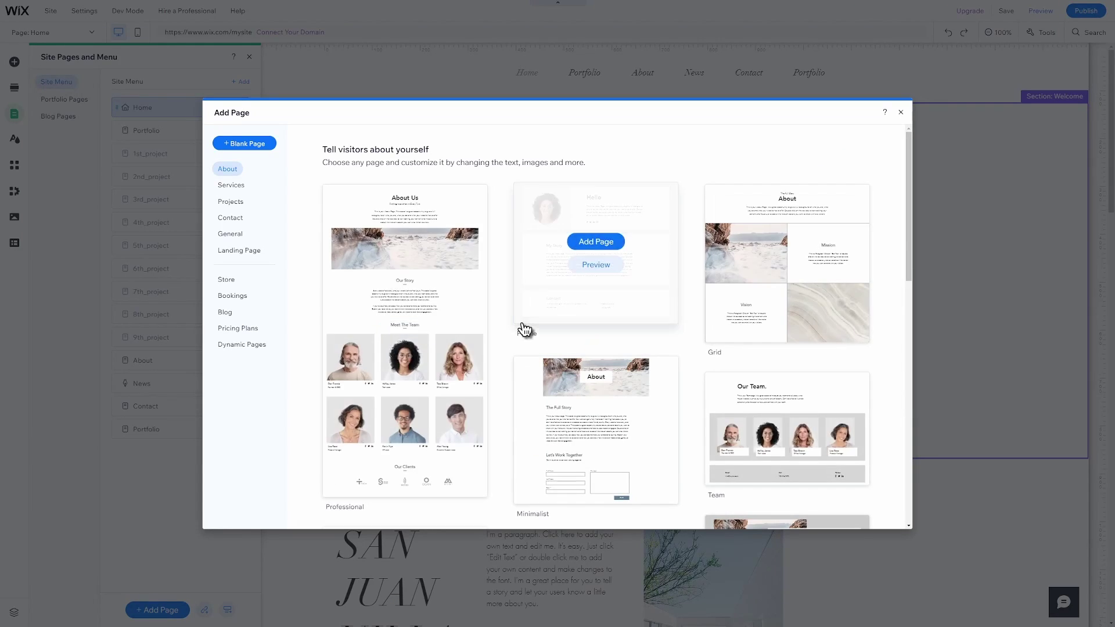
click(901, 112)
click(241, 360)
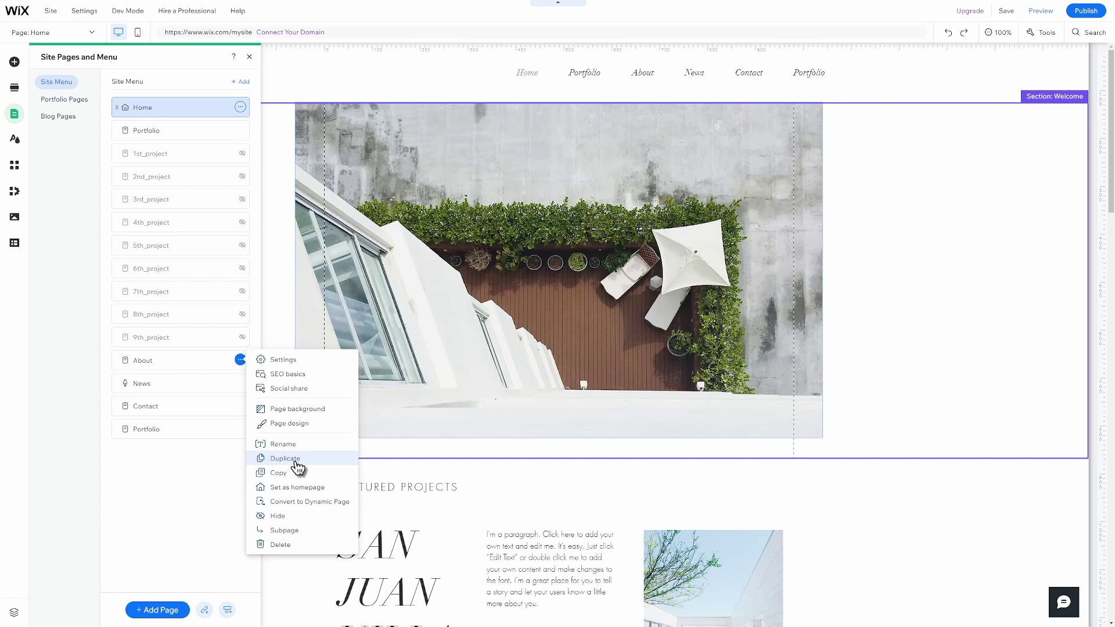
click(190, 472)
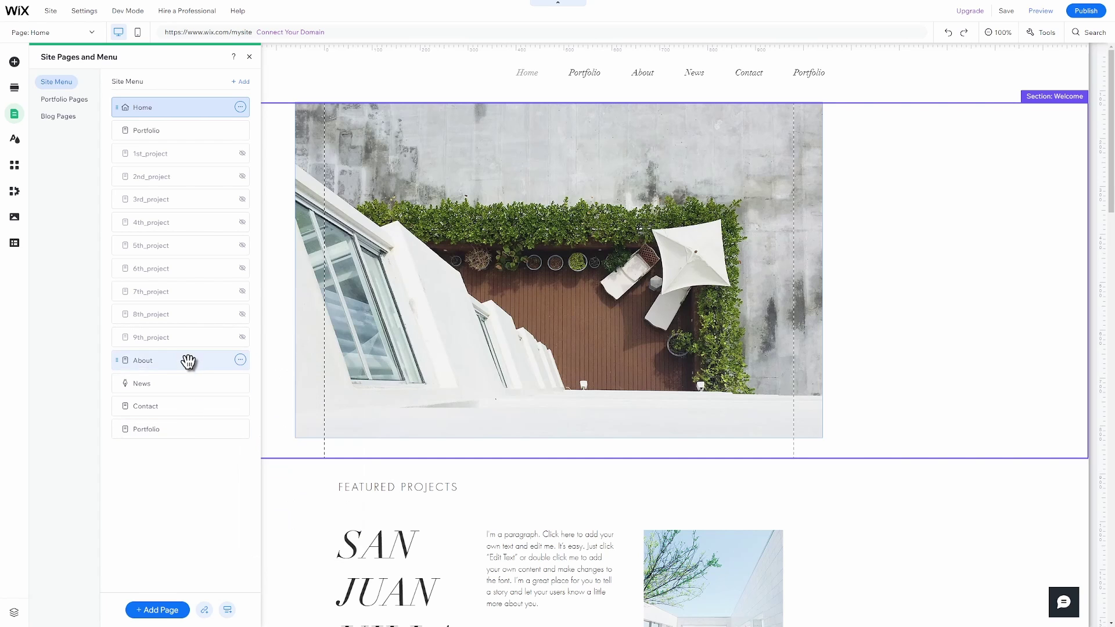
Rename the News page to 'What's new' and browse the Add Apps panel.
click(240, 382)
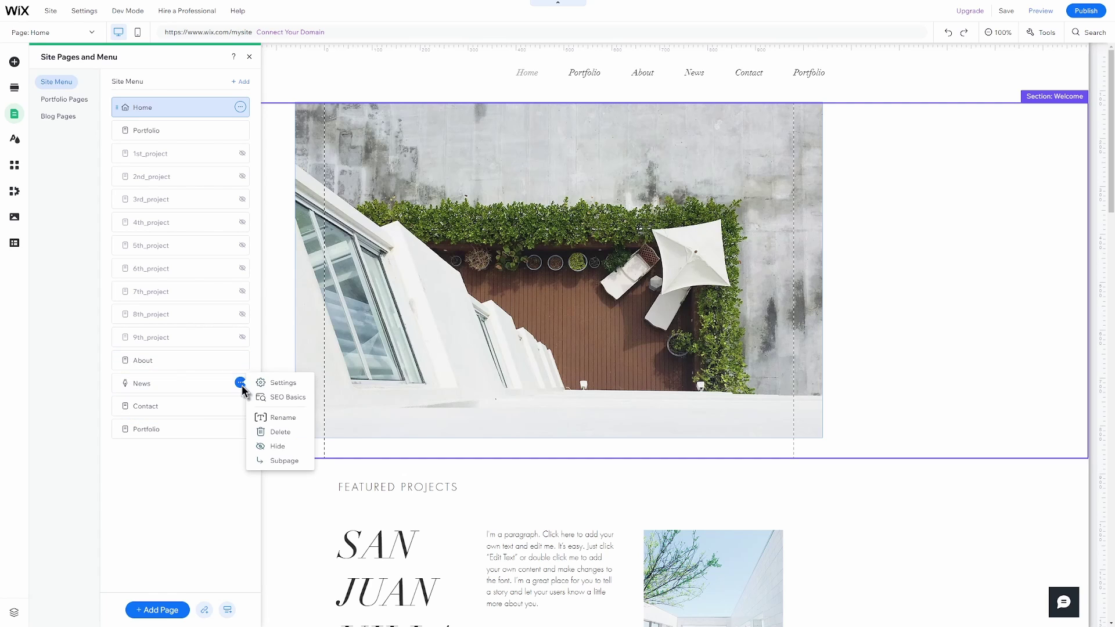
click(283, 418)
text(What's new)
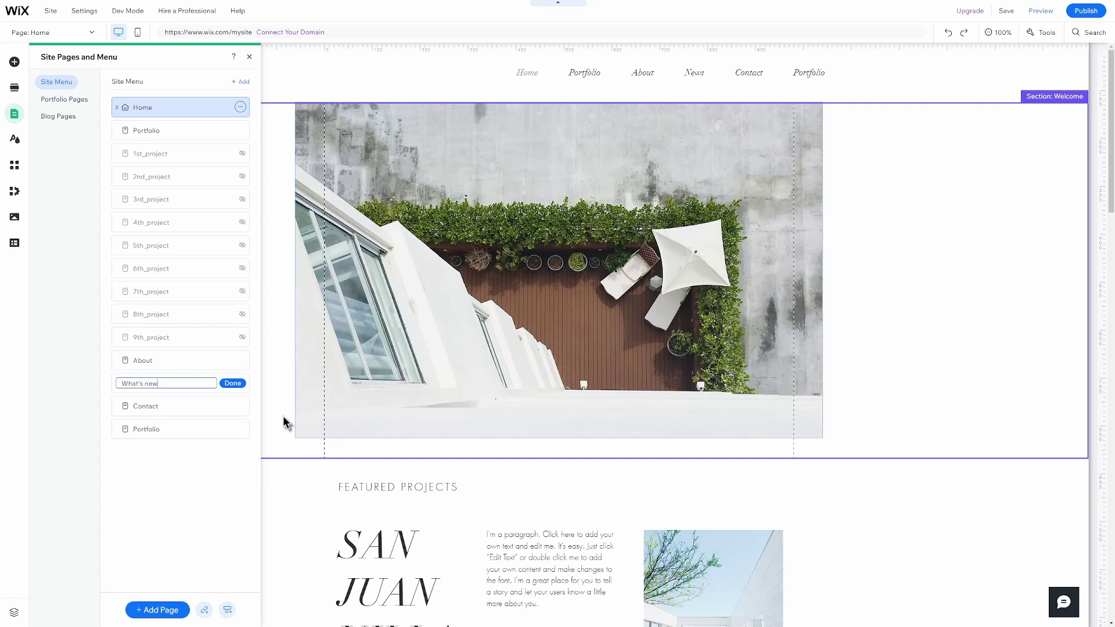
click(233, 447)
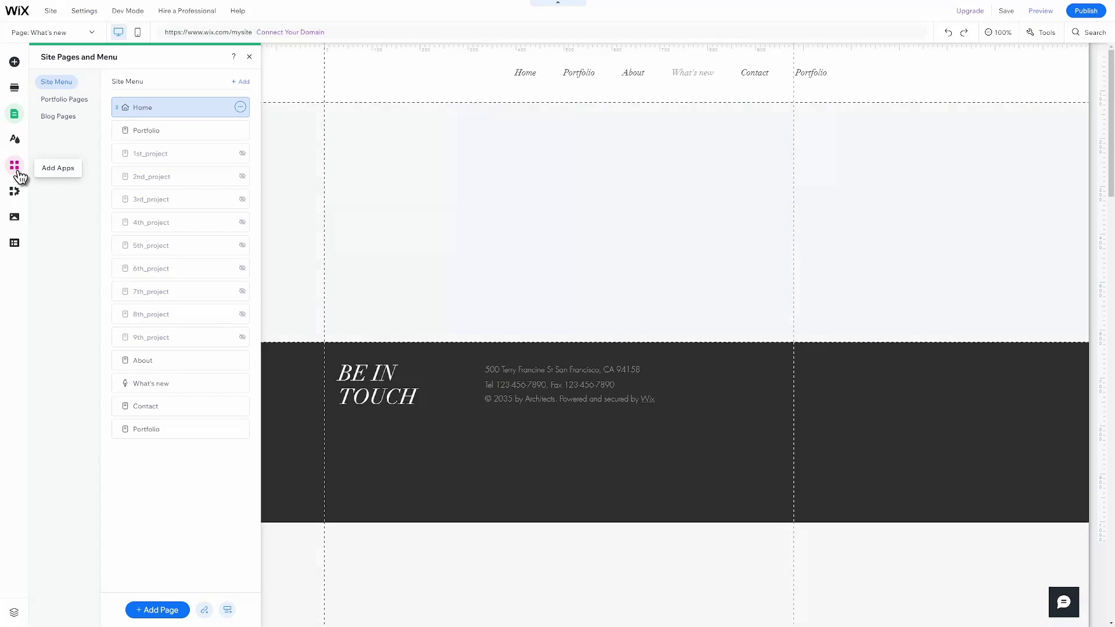
click(15, 166)
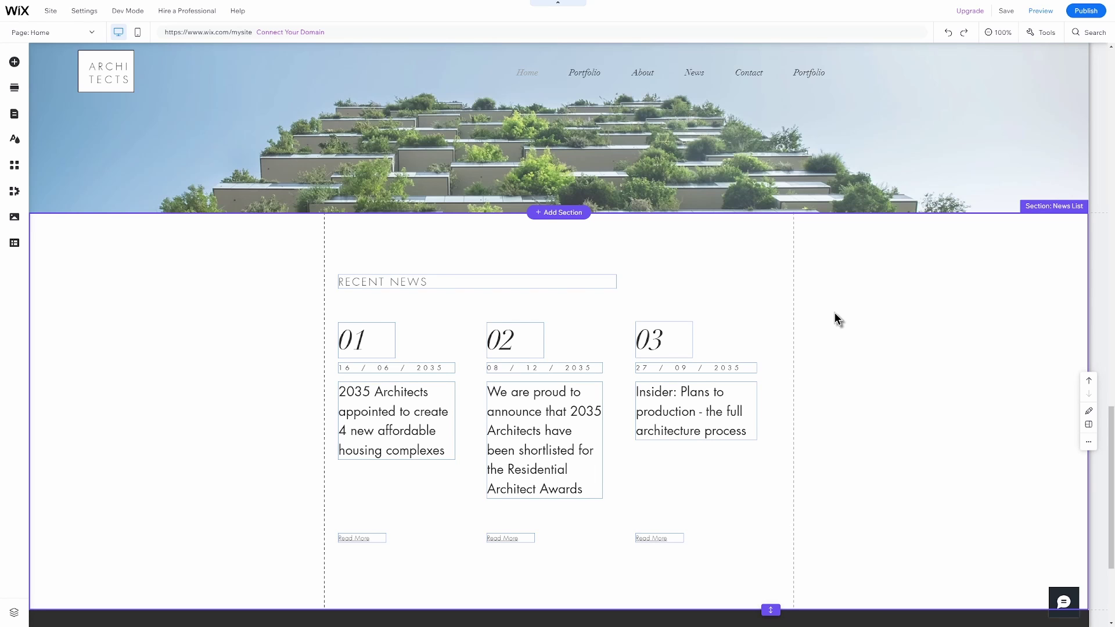
Delete the News List section, then undo to restore it.
right_click(834, 312)
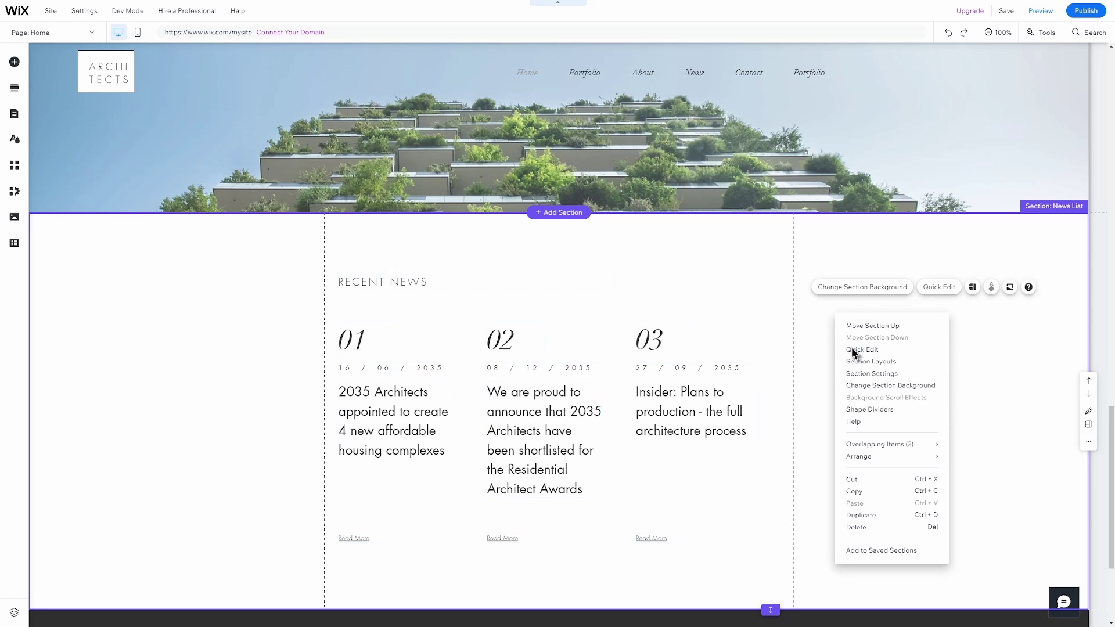
click(869, 529)
key(ctrl+z)
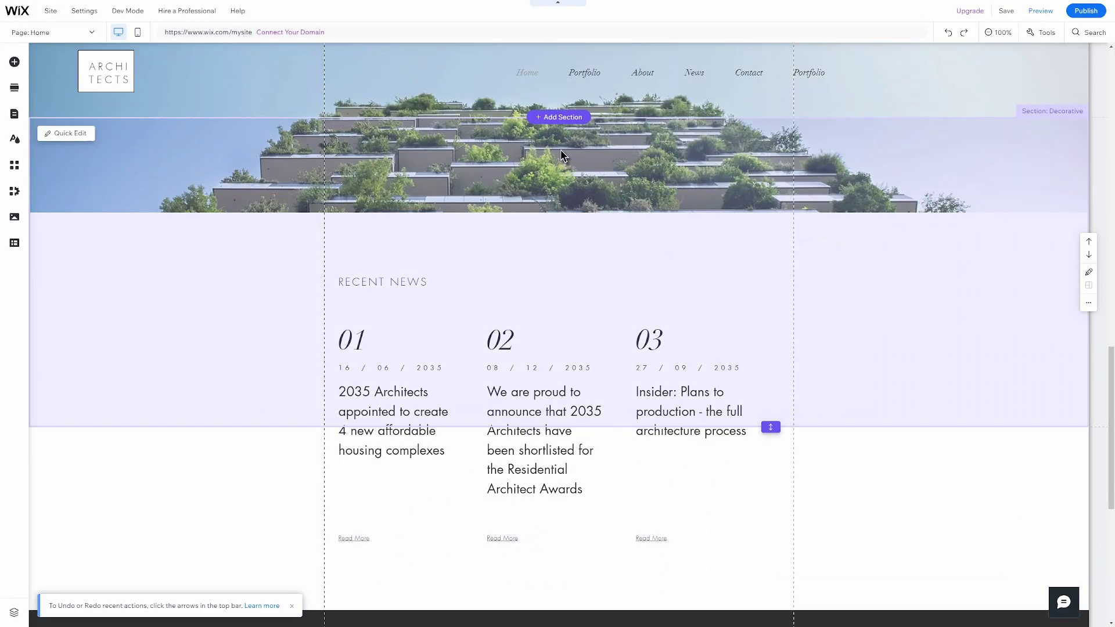
Insert a trial Welcome section below the featured projects, then remove it.
click(575, 117)
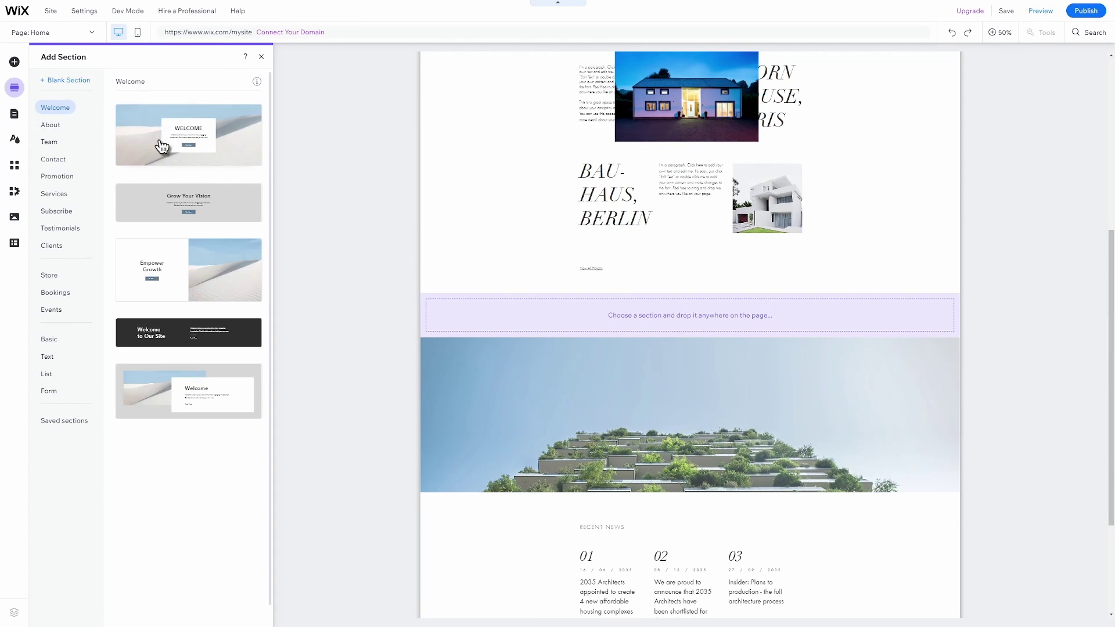
drag(169, 146, 678, 316)
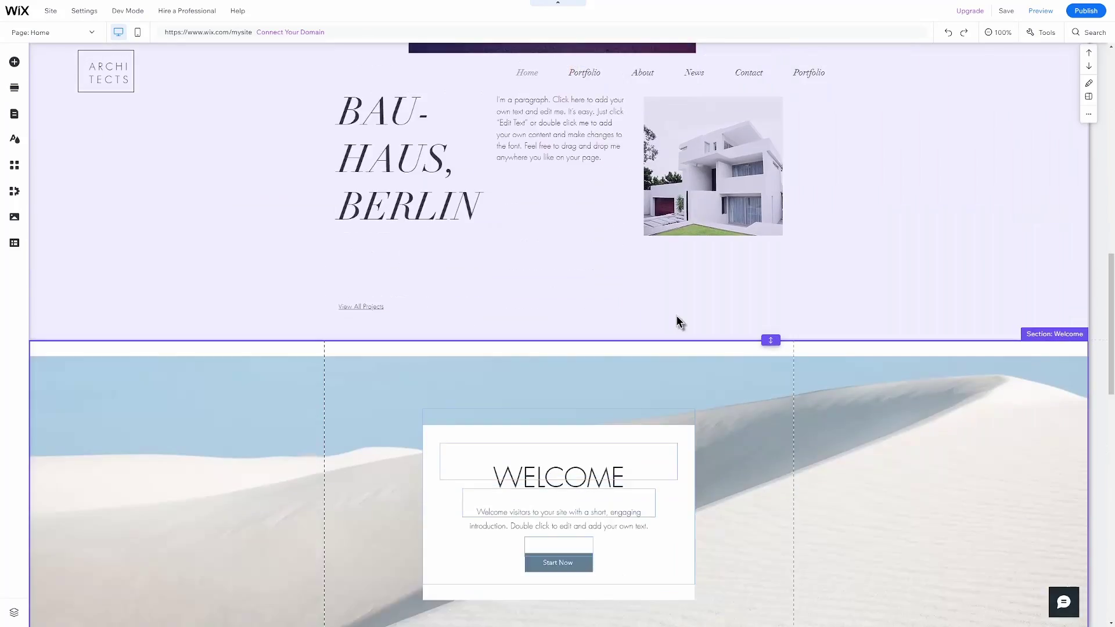
key(Delete)
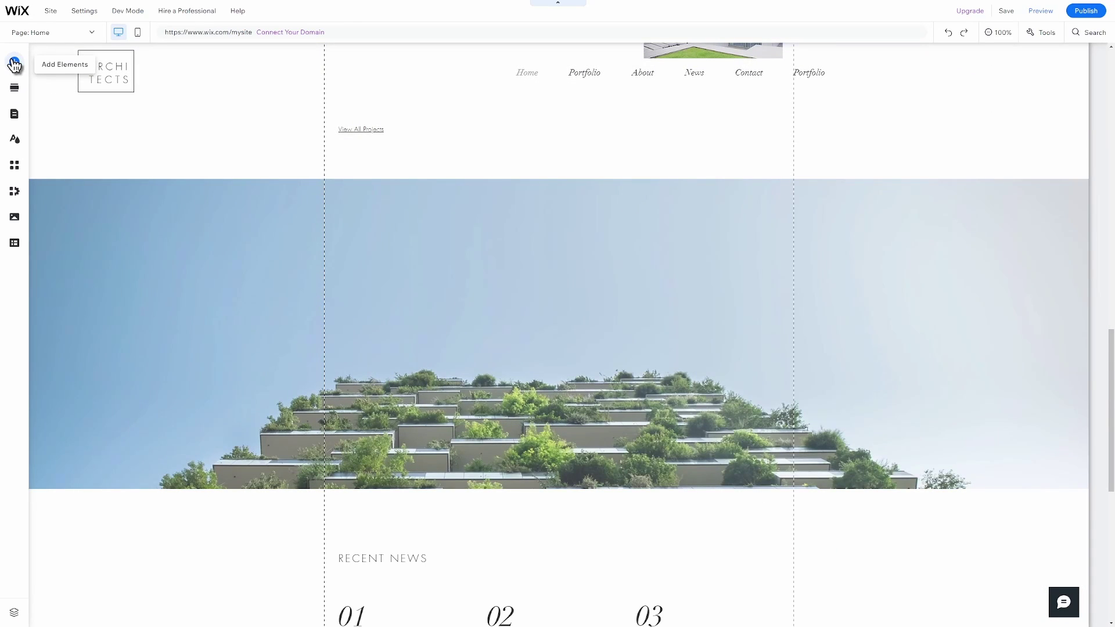
Add an Our Team section above the featured projects.
click(11, 90)
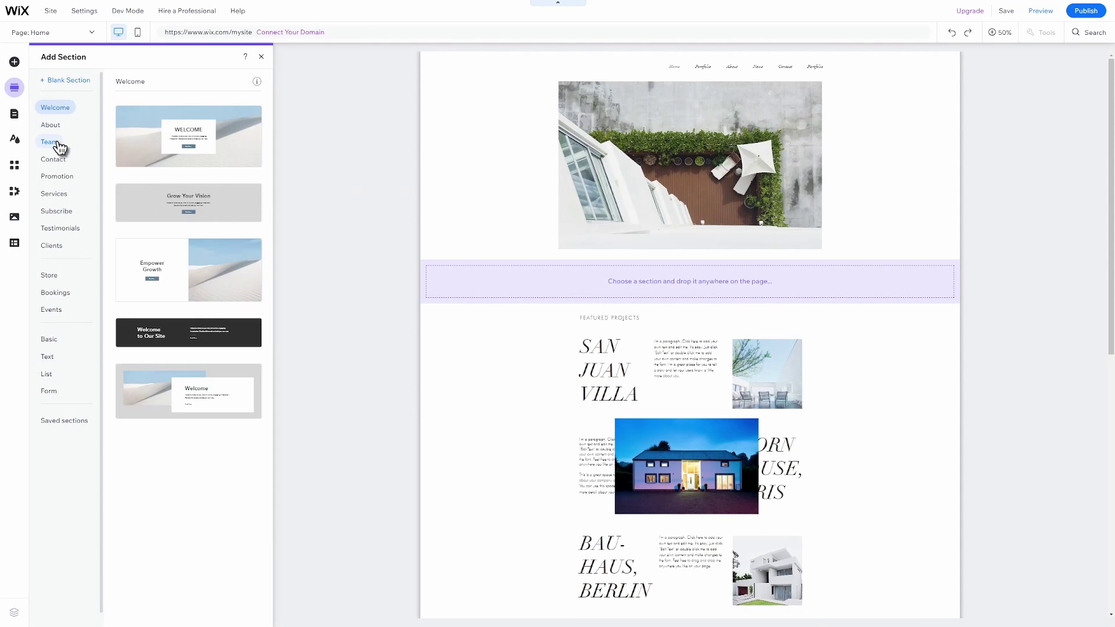
click(49, 142)
drag(185, 150, 685, 298)
Switch the News List section to a centred column layout.
scroll(822, 329, down, 10)
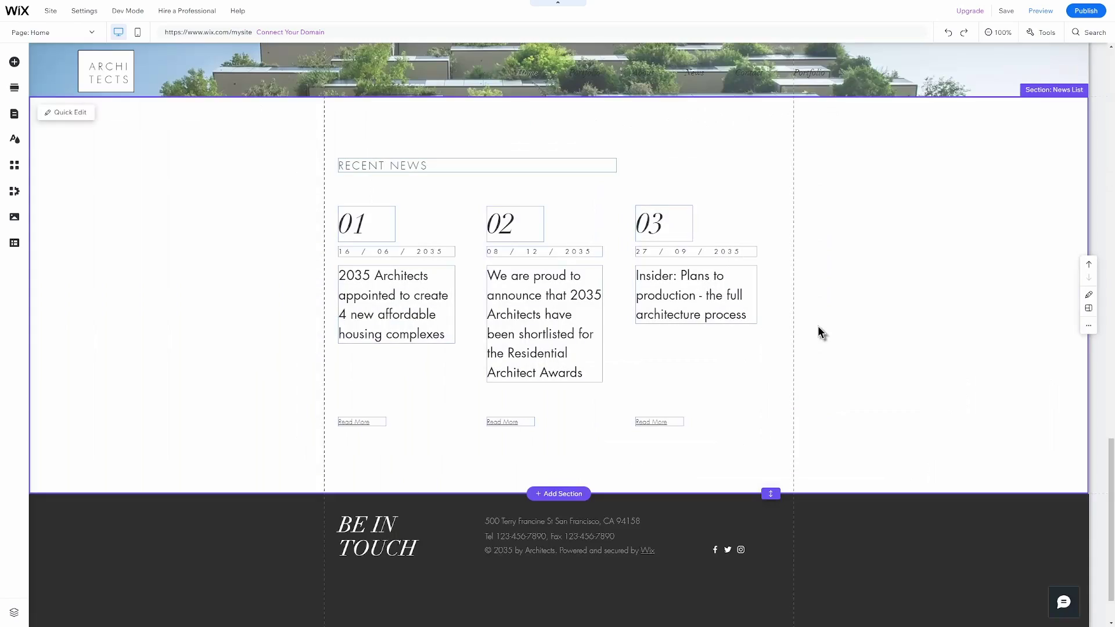
click(1088, 308)
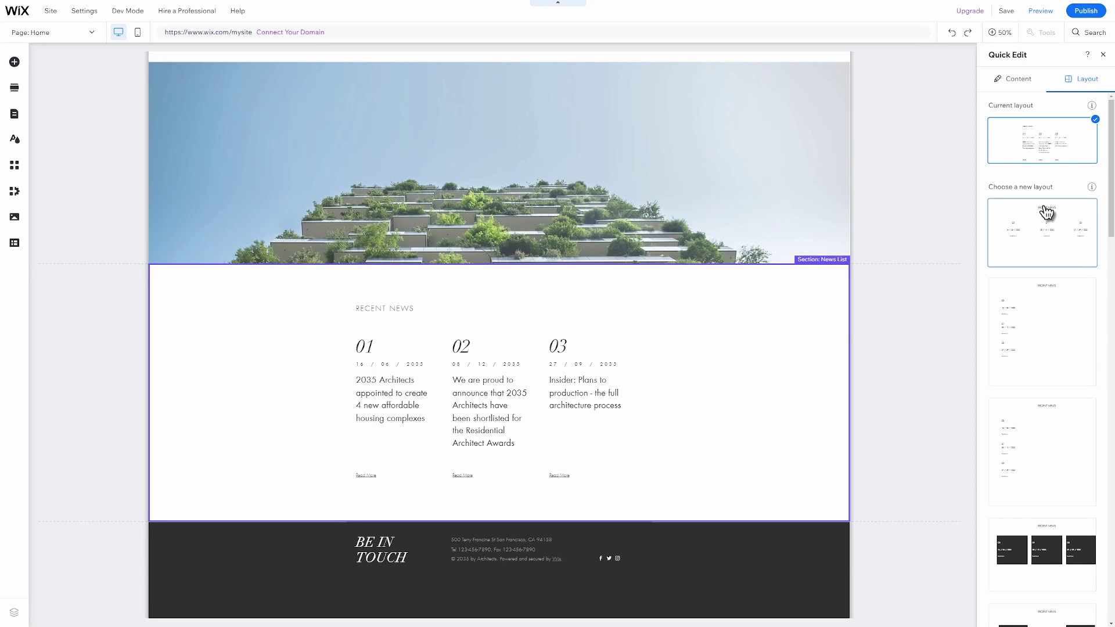
click(1043, 207)
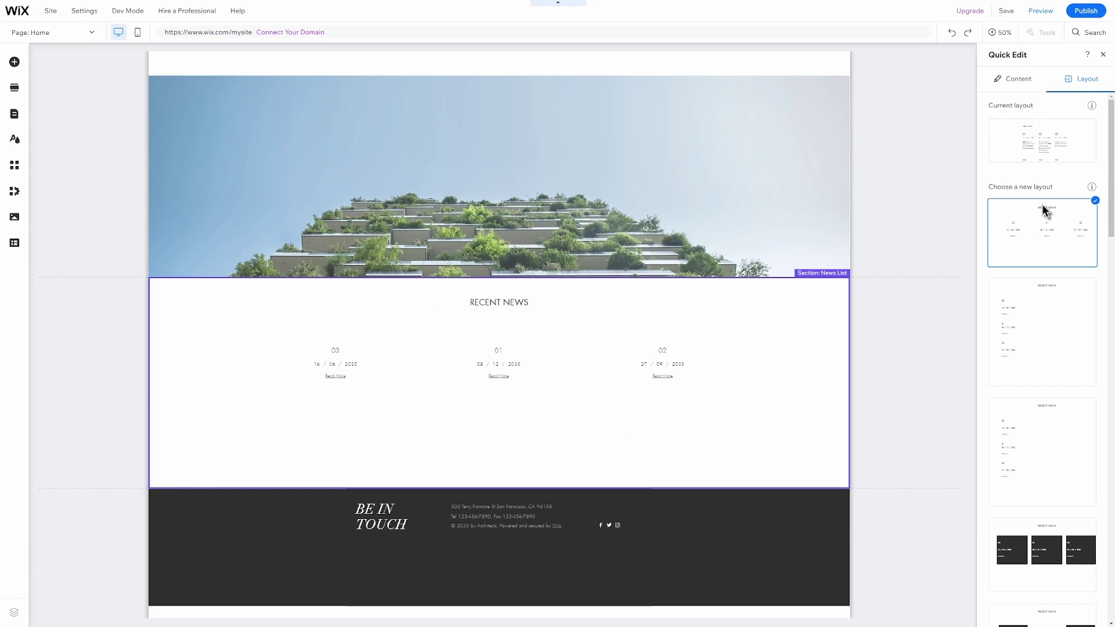
click(1014, 79)
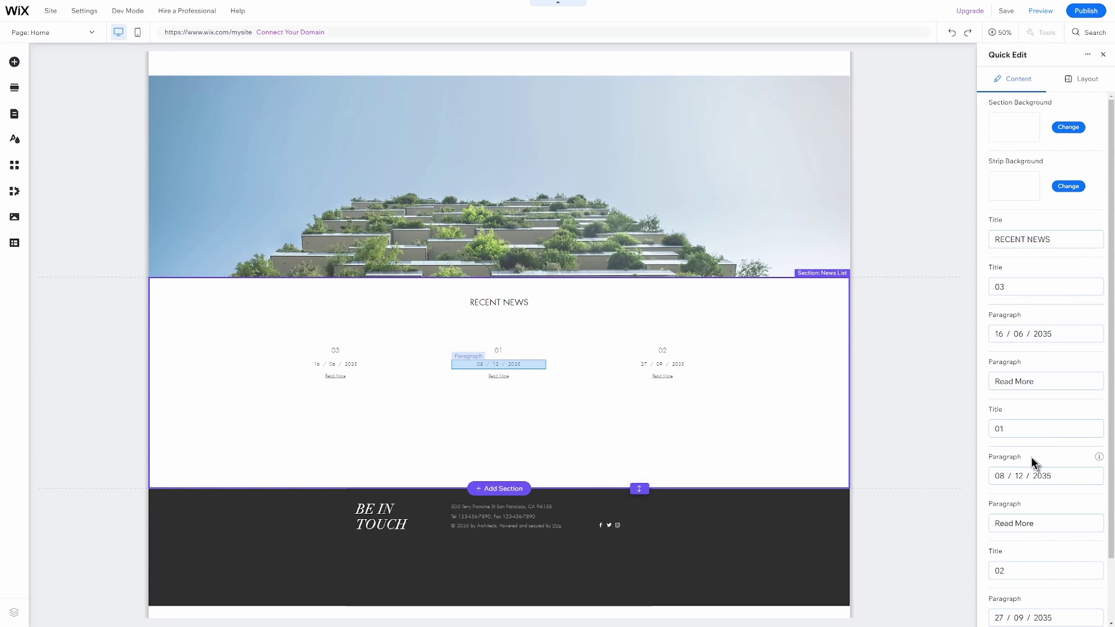
Give the building image section a scroll effect, leaving its background unchanged.
click(789, 170)
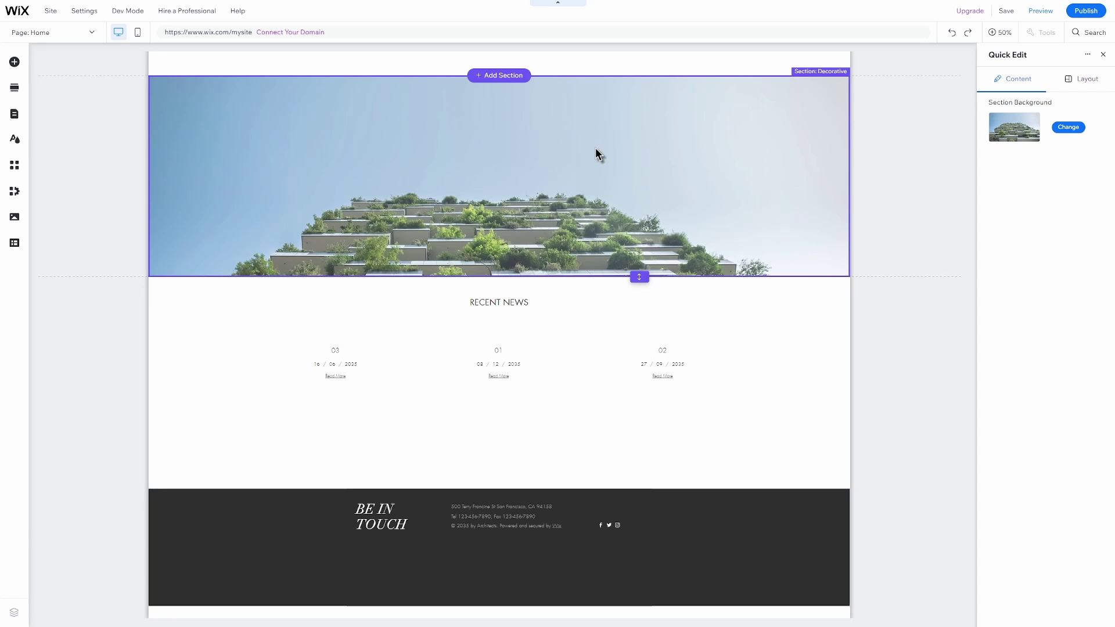
scroll(595, 147, up, 2)
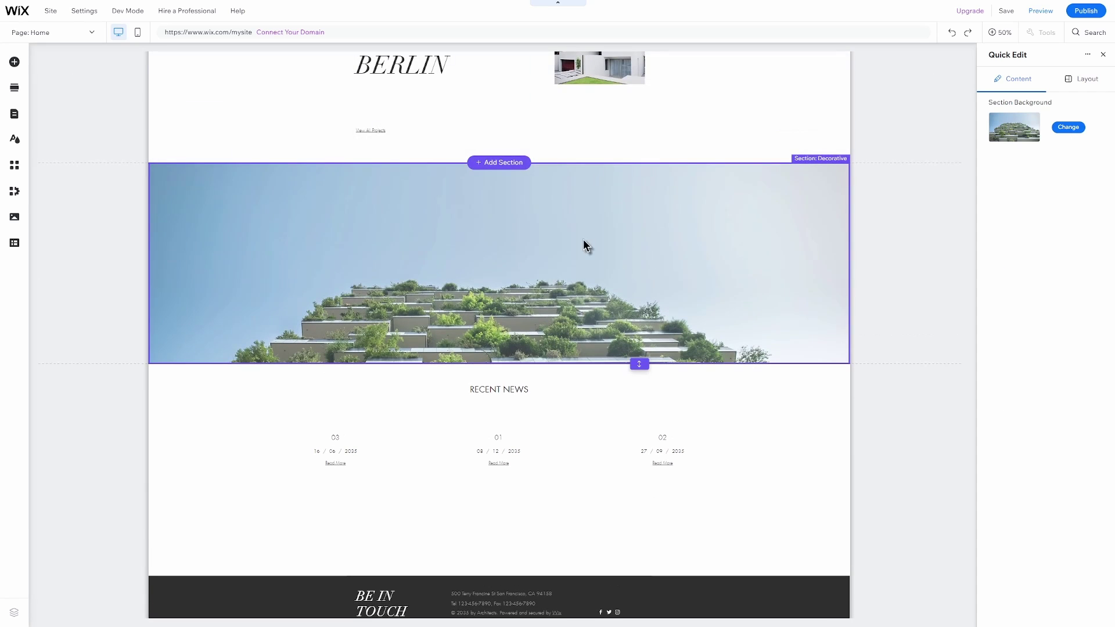
click(1074, 133)
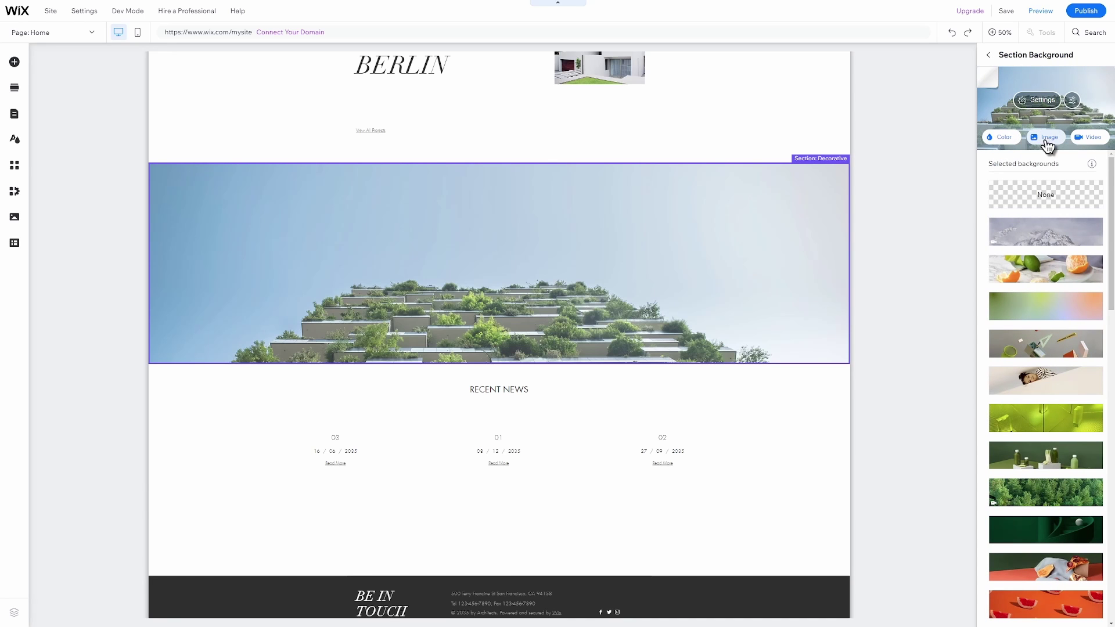
click(988, 55)
click(1104, 57)
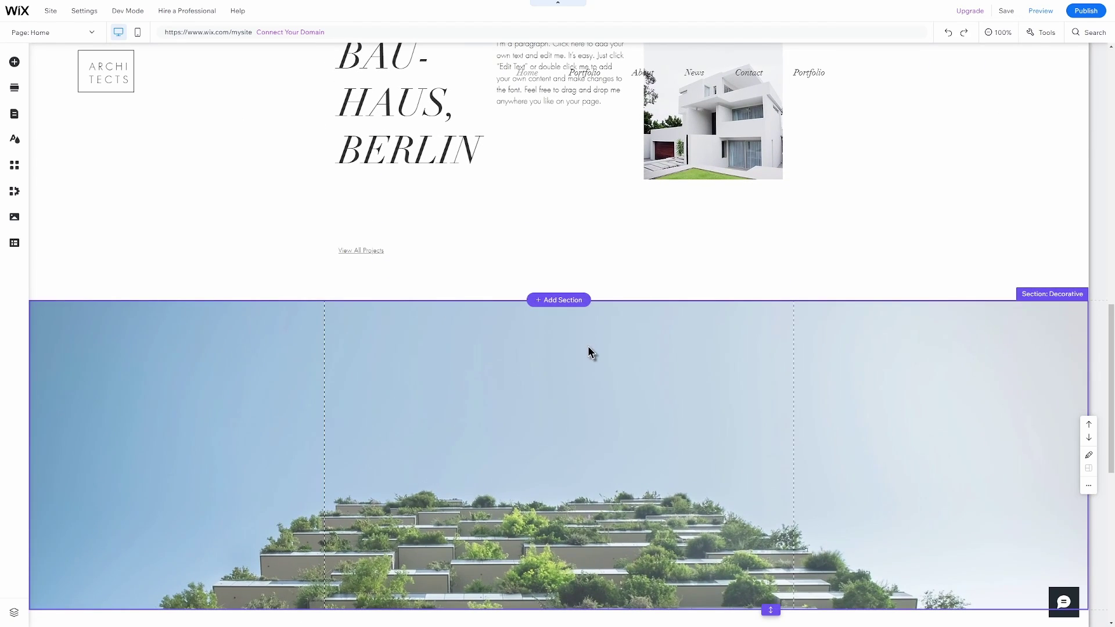
click(1020, 311)
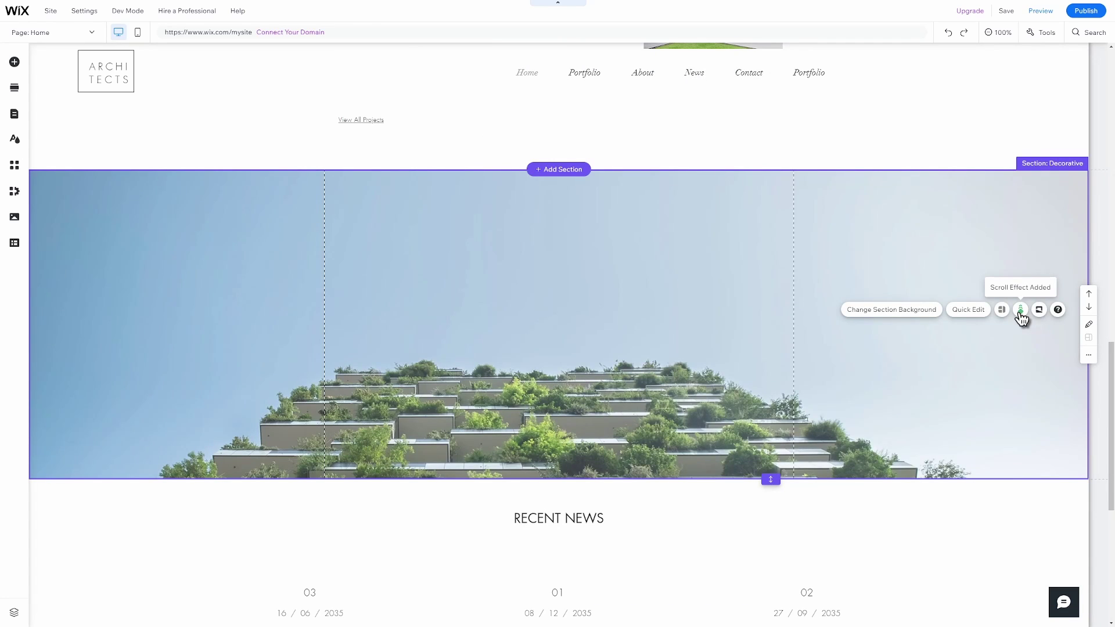
Remove the middle project image from the Featured Projects section.
scroll(519, 248, up, 10)
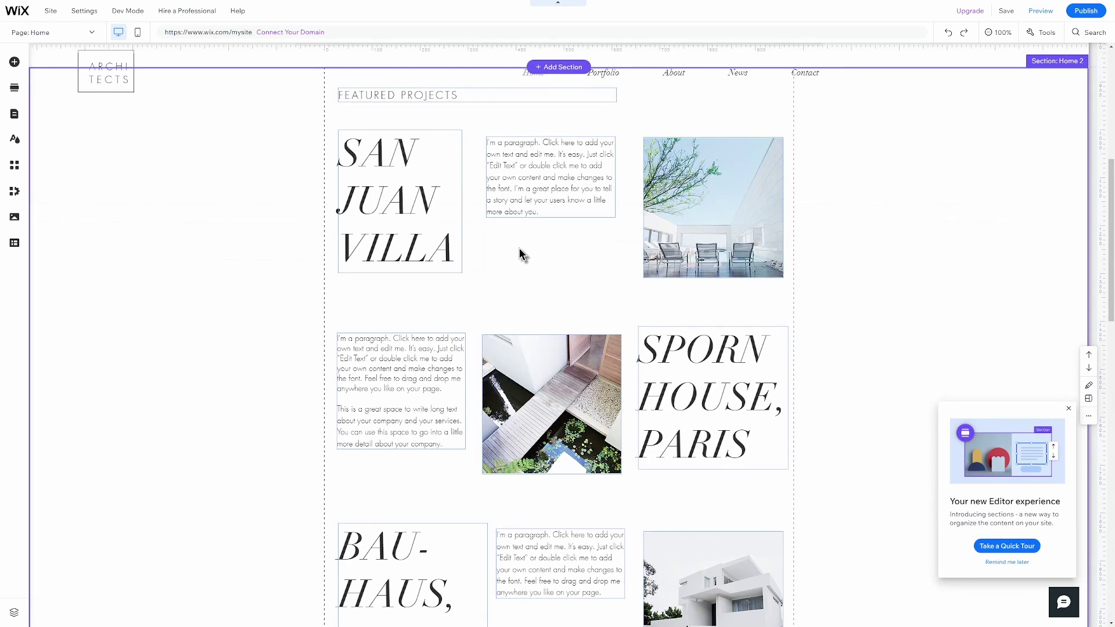
click(375, 209)
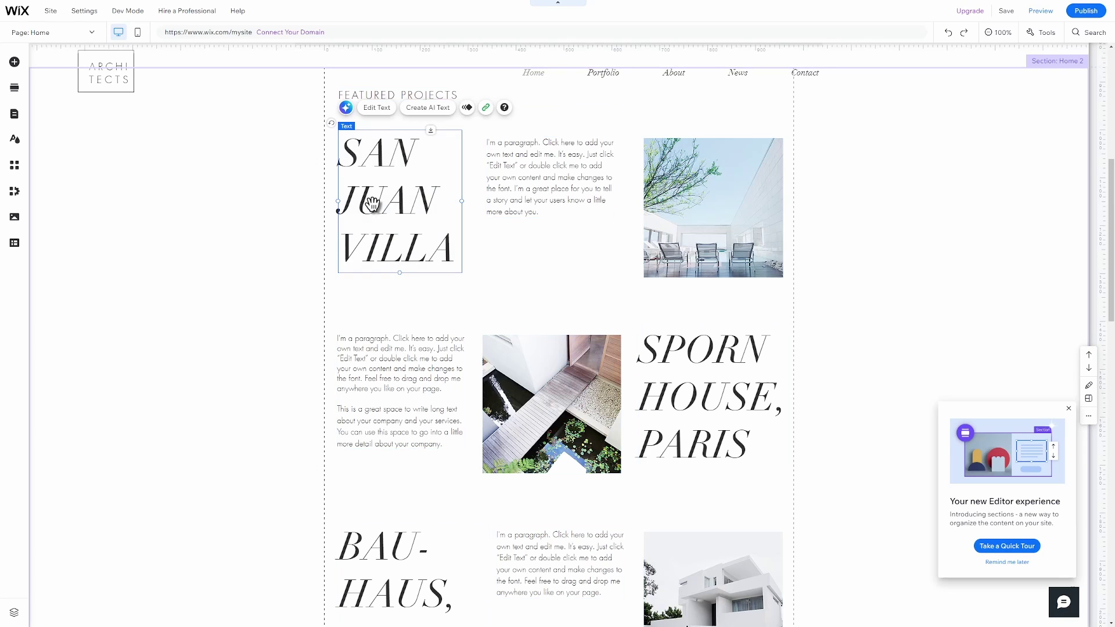
click(574, 195)
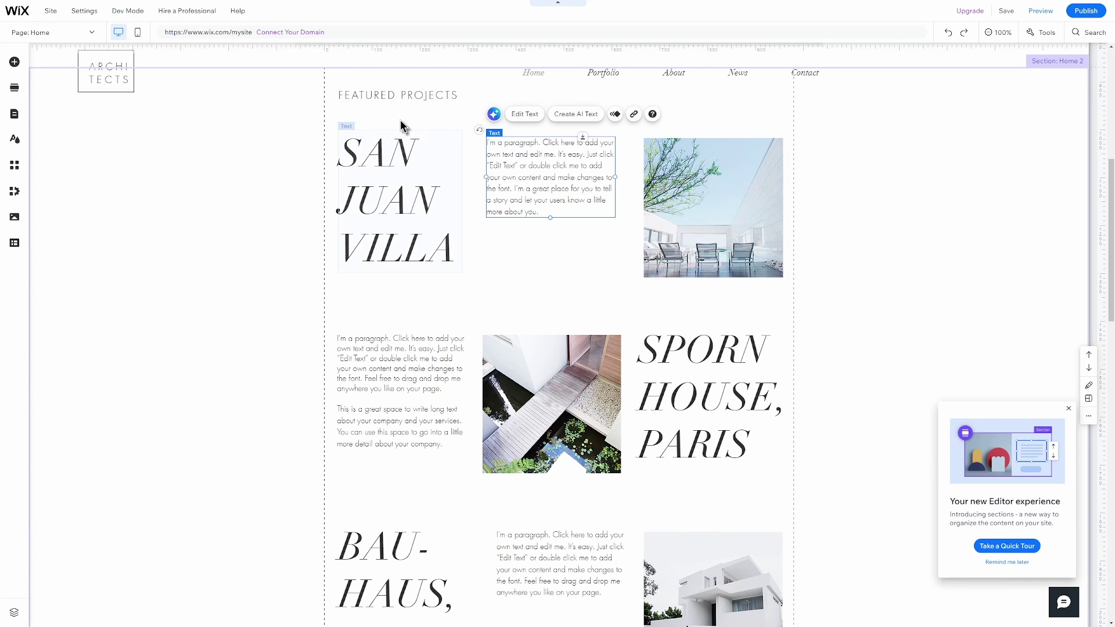
click(389, 97)
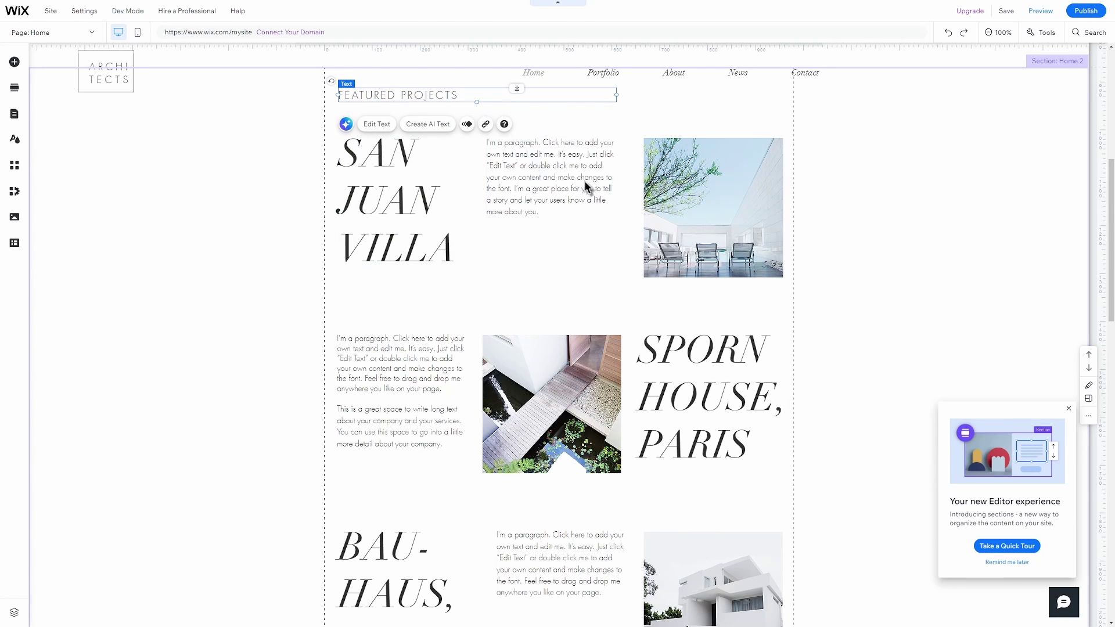
click(677, 231)
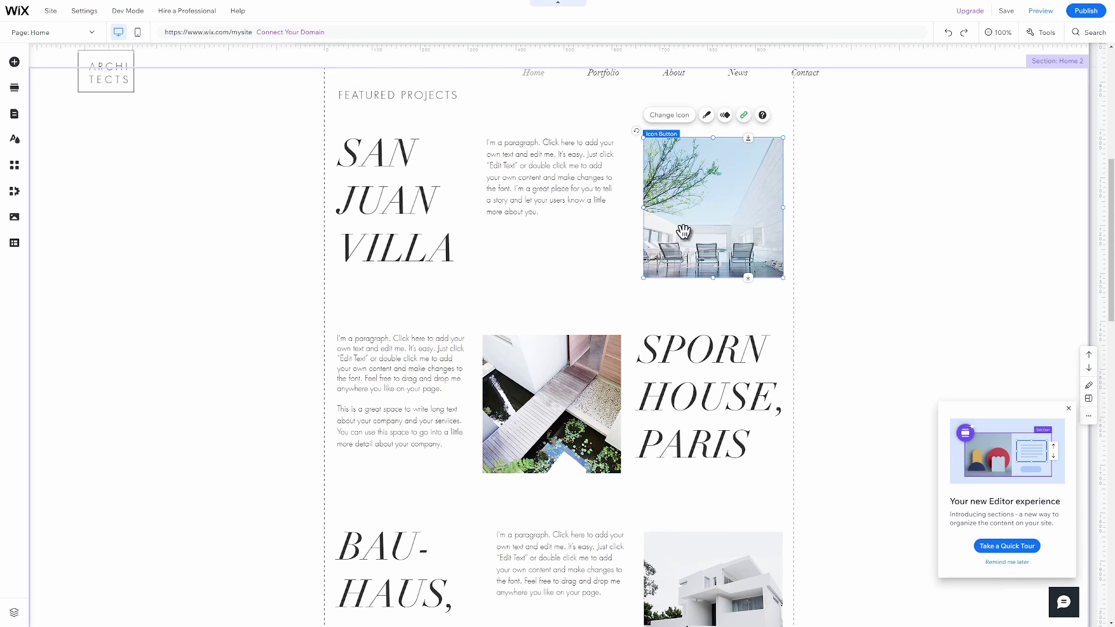
click(567, 382)
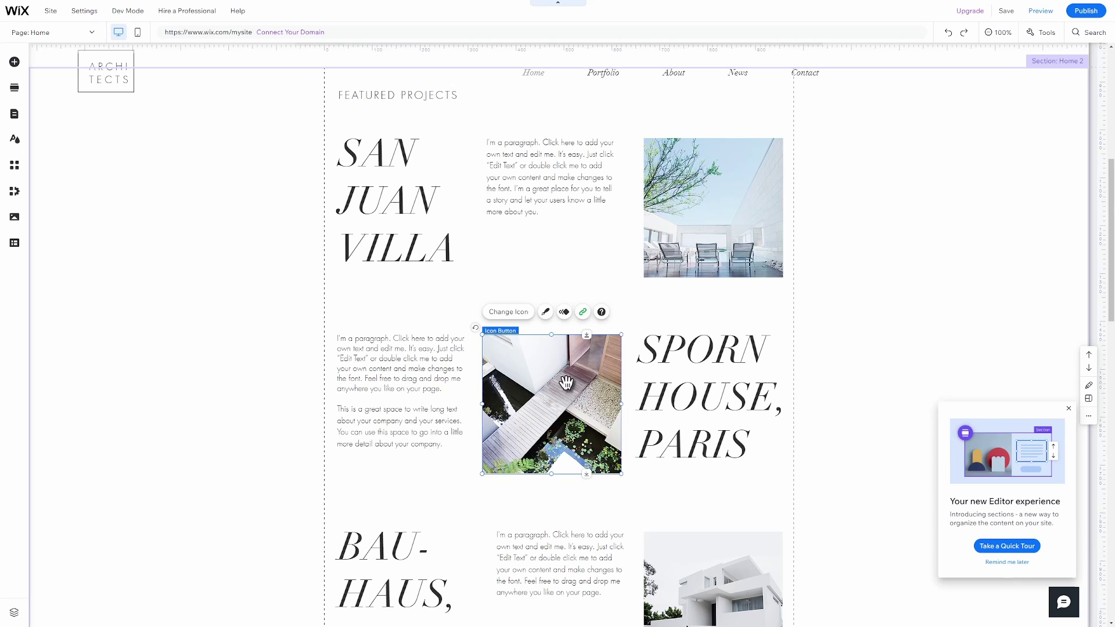
right_click(566, 381)
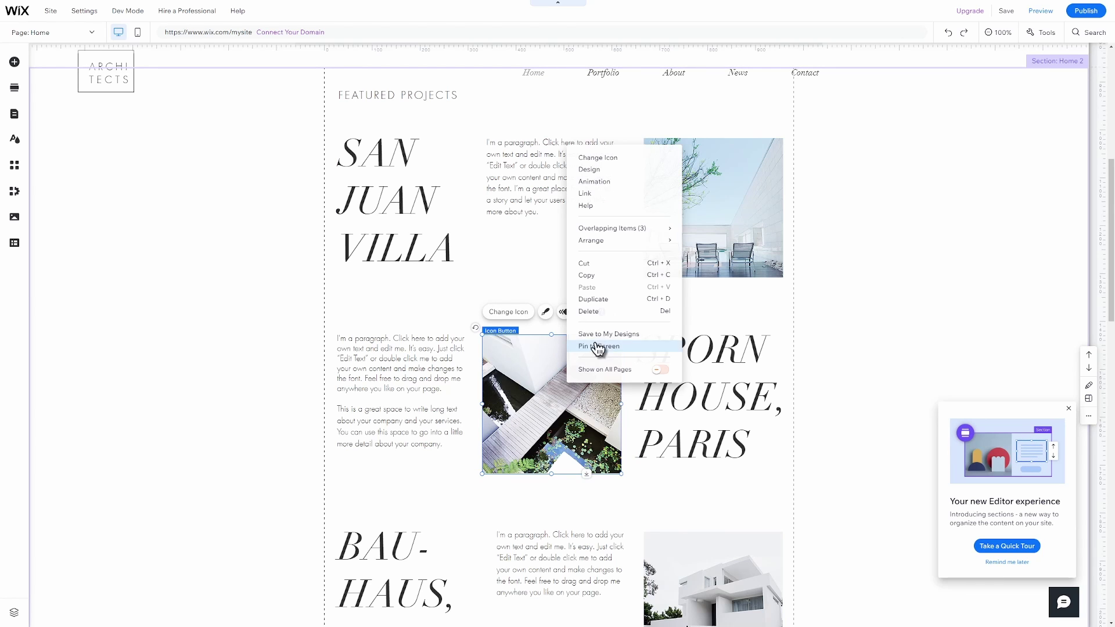
click(615, 313)
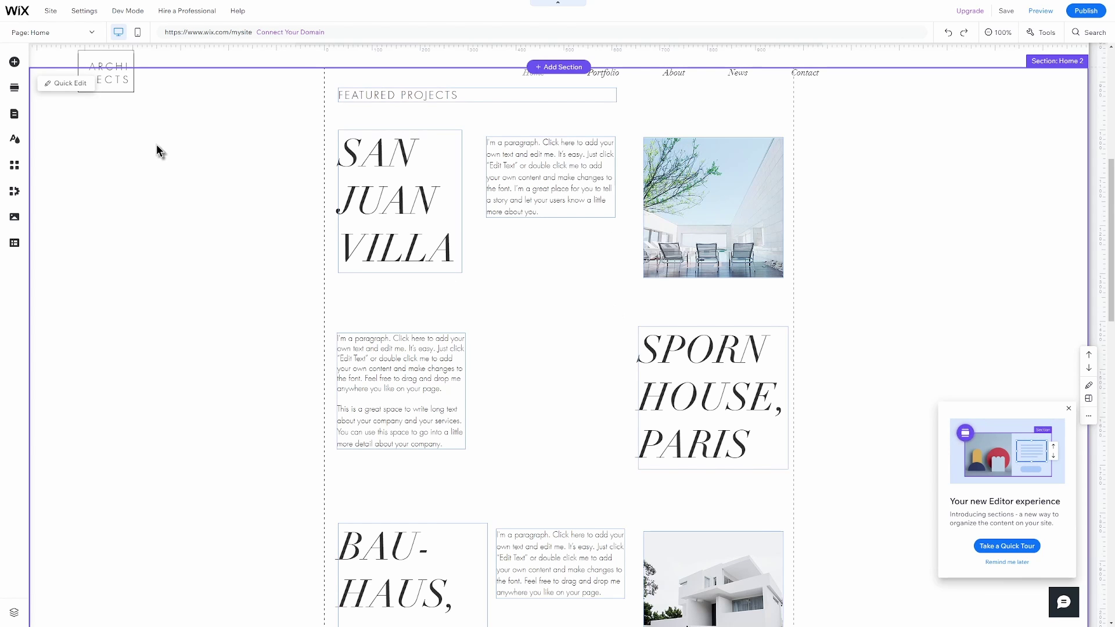
Place a 'modern house' living-room stock photo in its spot and reframe the crop.
click(15, 62)
click(50, 101)
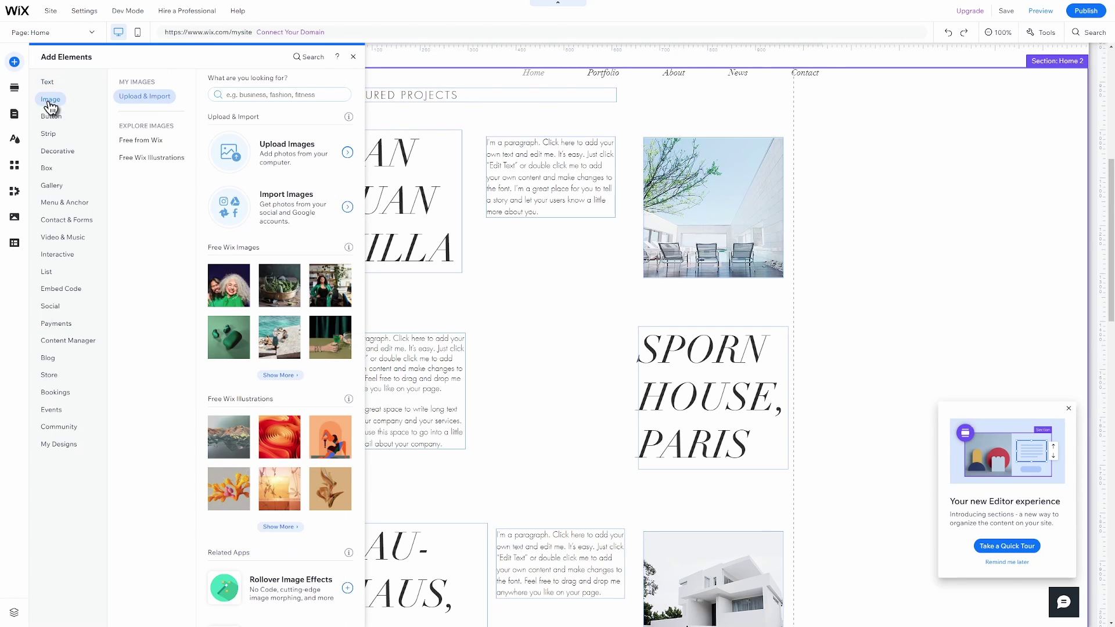
click(258, 95)
text(modern house)
key(Return)
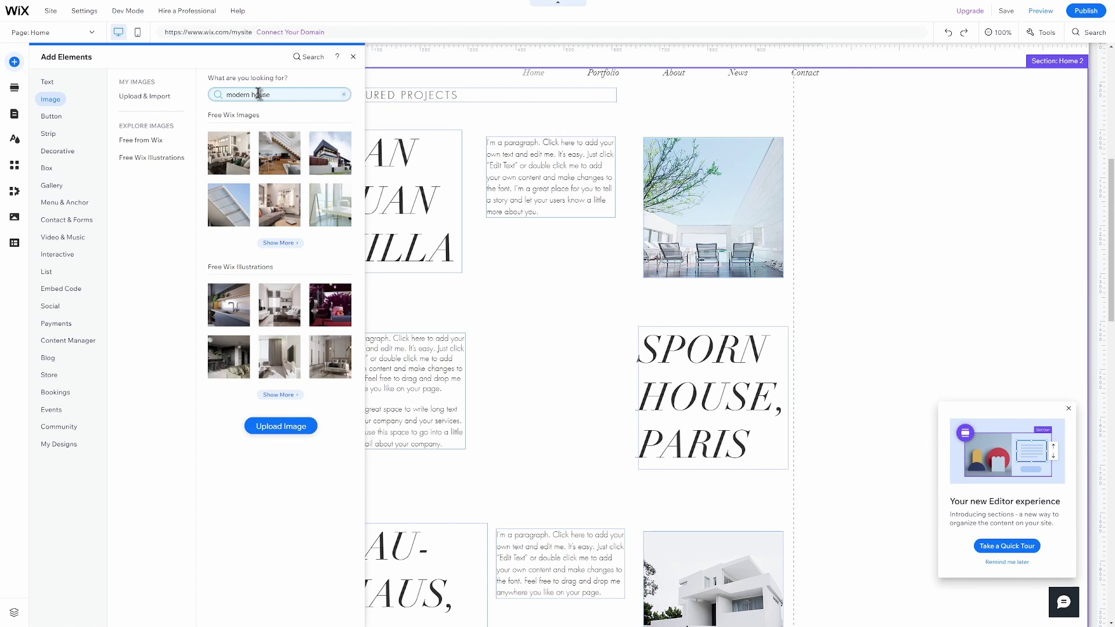
drag(215, 150, 538, 384)
double_click(418, 395)
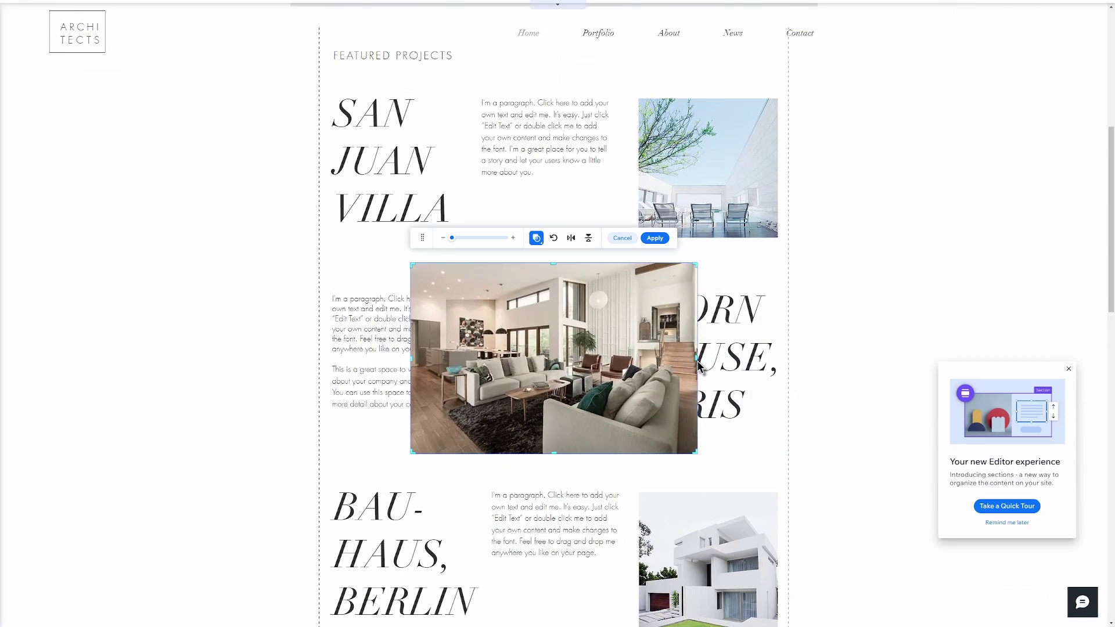
drag(413, 358, 465, 358)
Add a View More button below the living-room photo.
click(713, 237)
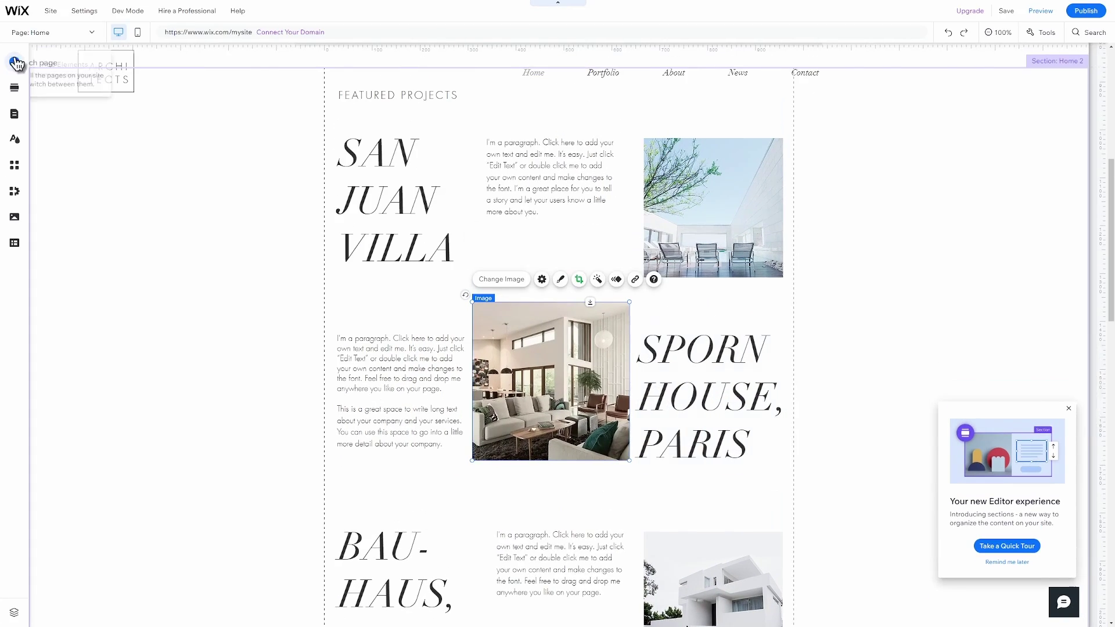
click(14, 61)
drag(252, 221, 564, 492)
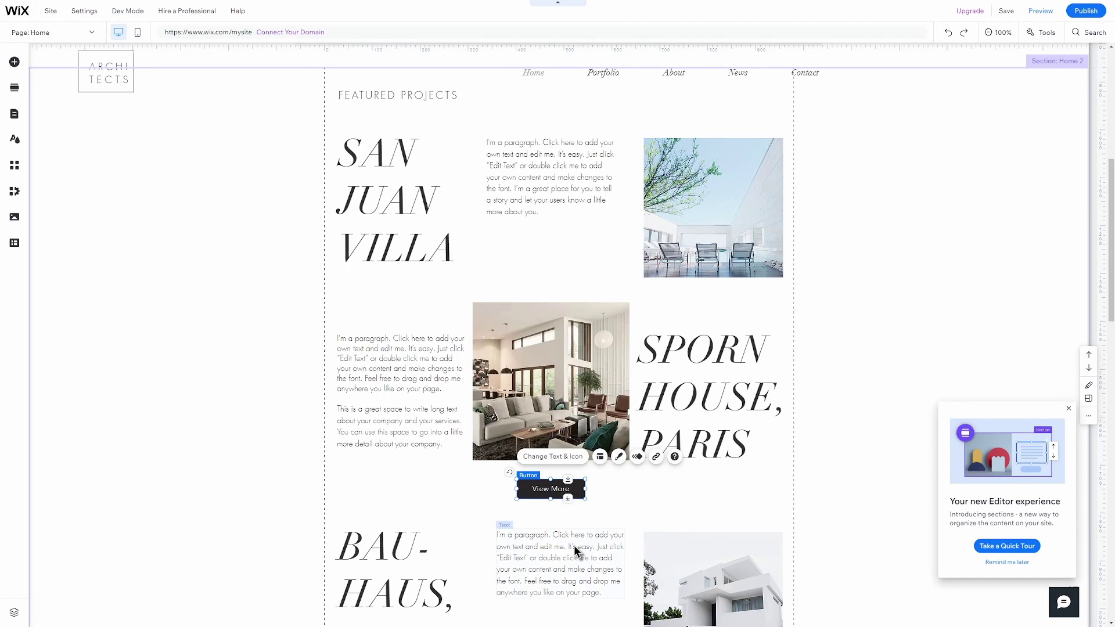
Stretch the Featured Projects section taller at the bottom.
click(390, 463)
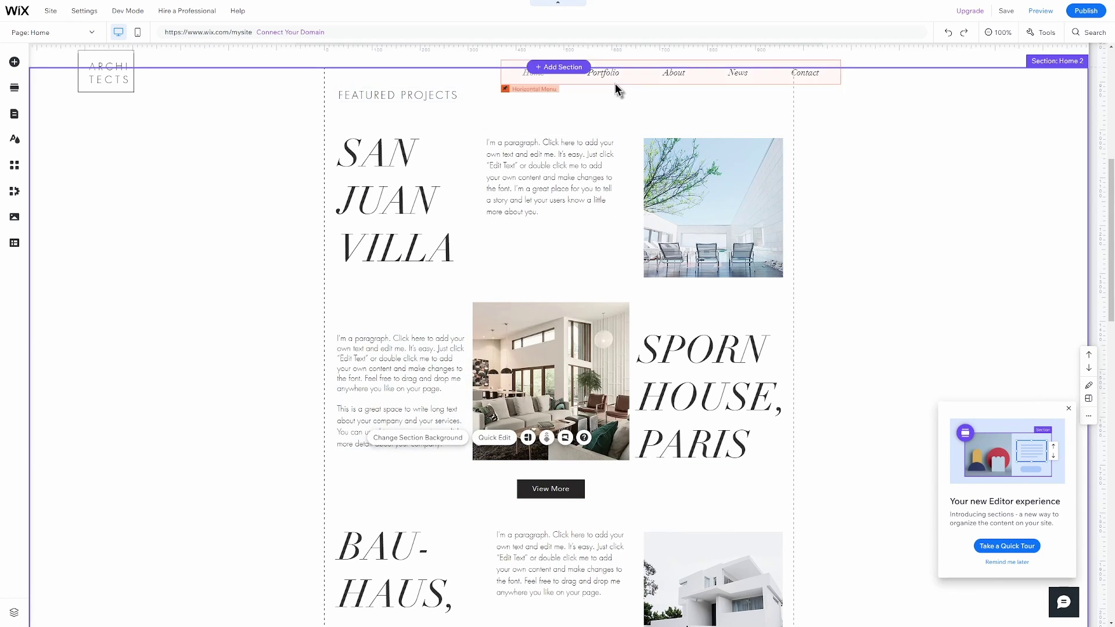
scroll(602, 112, down, 5)
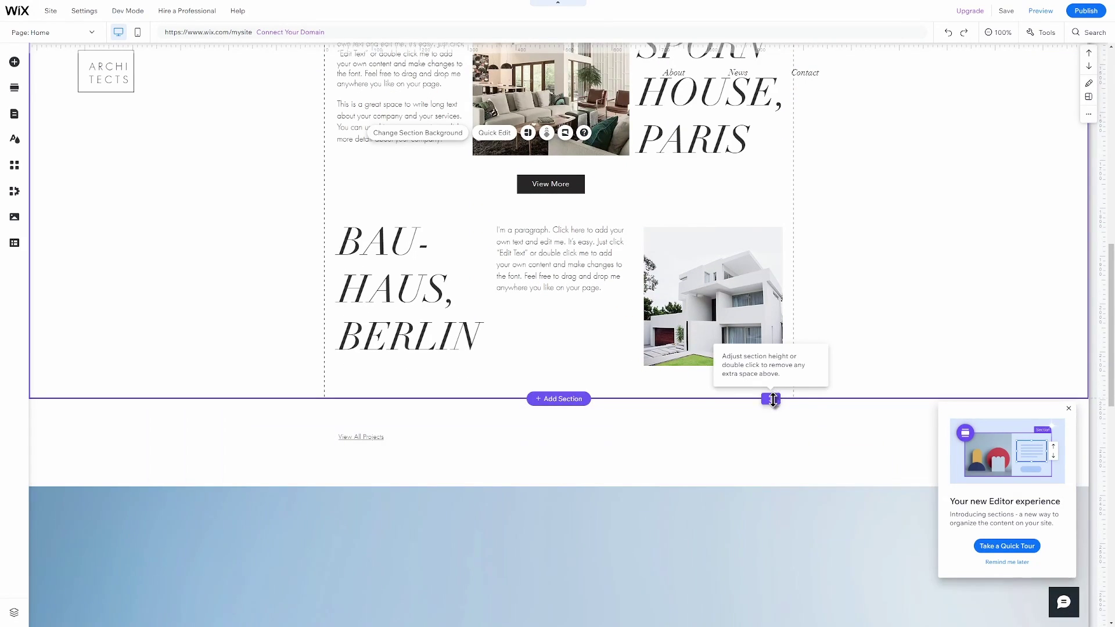
drag(771, 398, 771, 561)
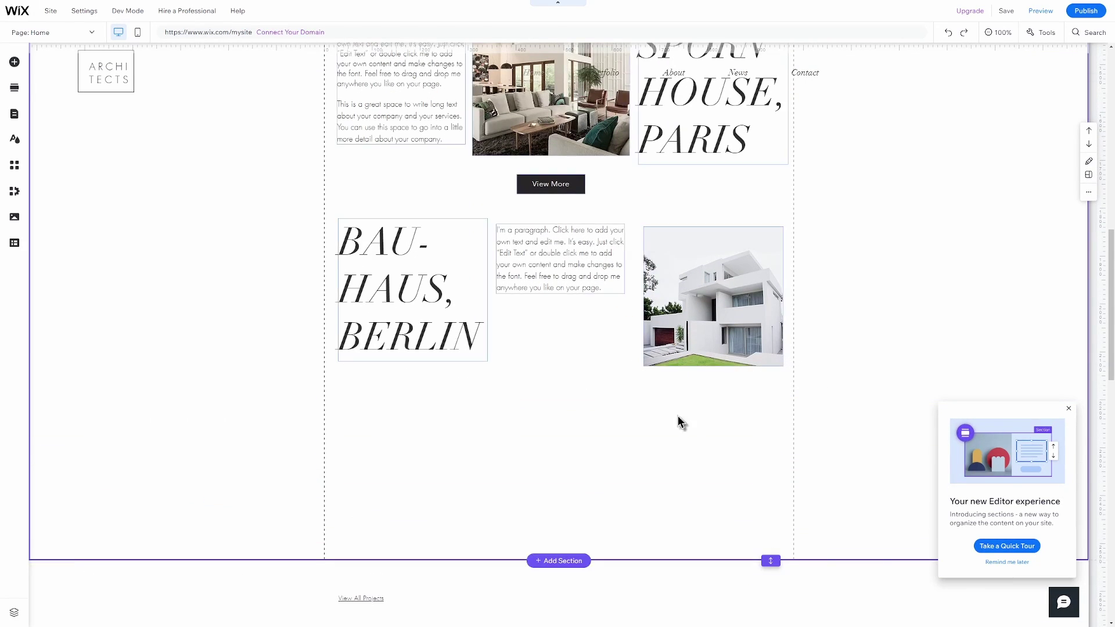
scroll(677, 418, up, 2)
scroll(677, 418, down, 2)
Move and enlarge the Bauhaus Berlin house image to 549×547.
click(723, 243)
drag(723, 244, 720, 356)
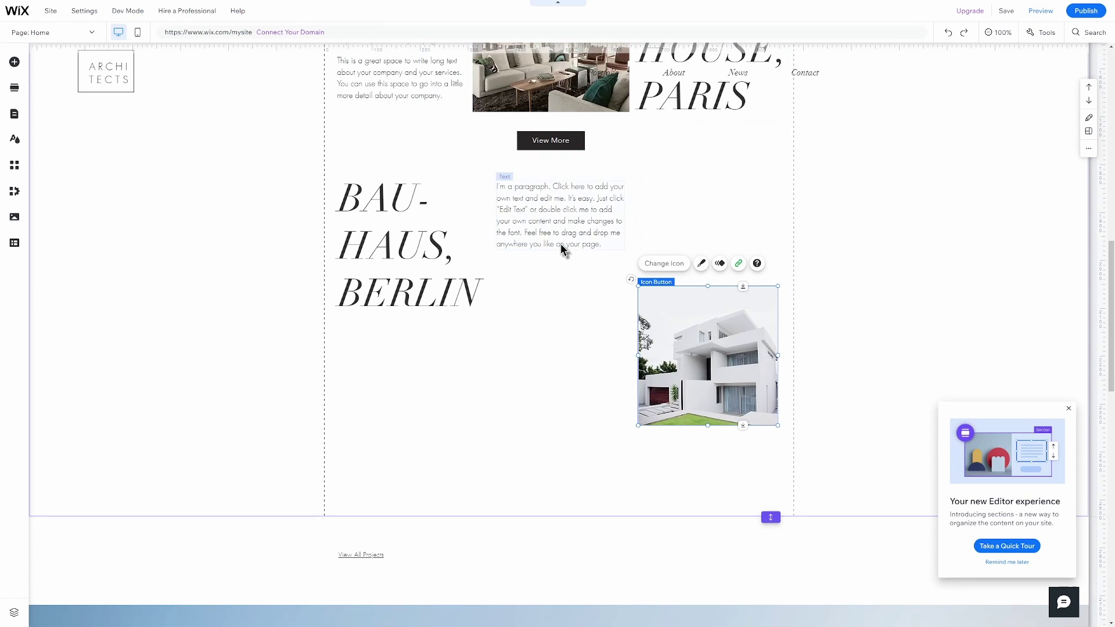
drag(636, 427, 496, 567)
drag(637, 567, 628, 498)
scroll(676, 507, up, 5)
click(546, 299)
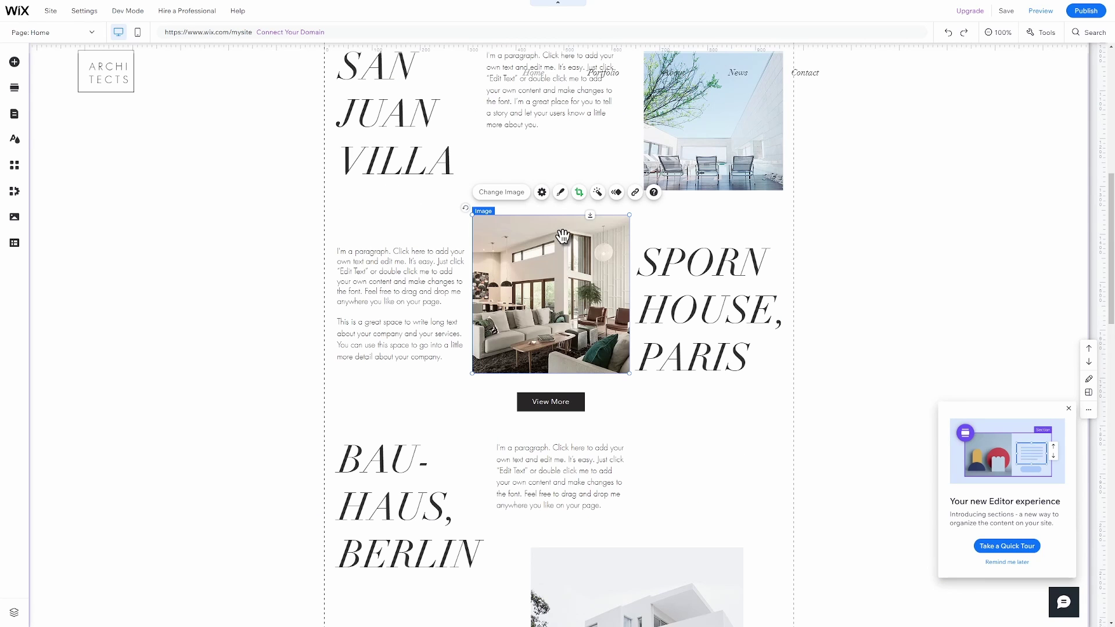
click(542, 193)
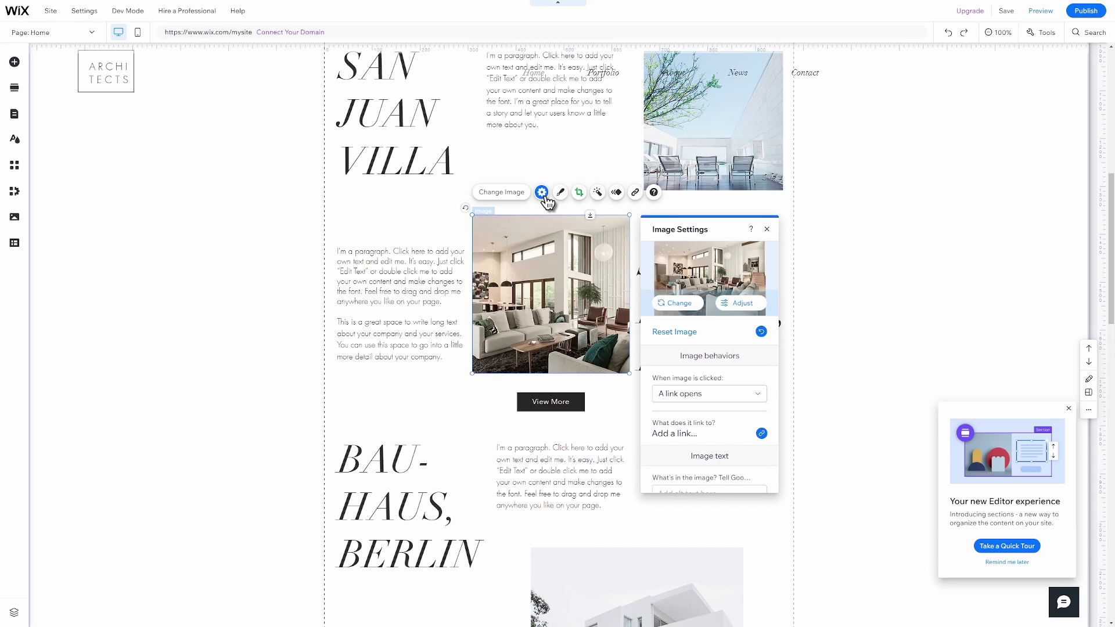
scroll(718, 348, down, 3)
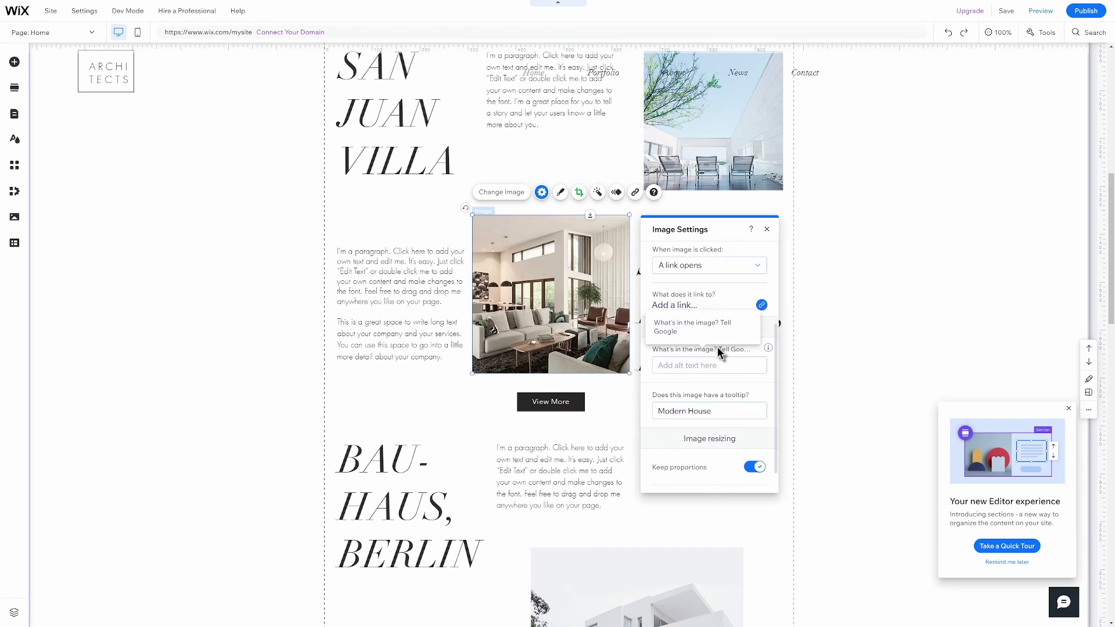
scroll(716, 347, down, 1)
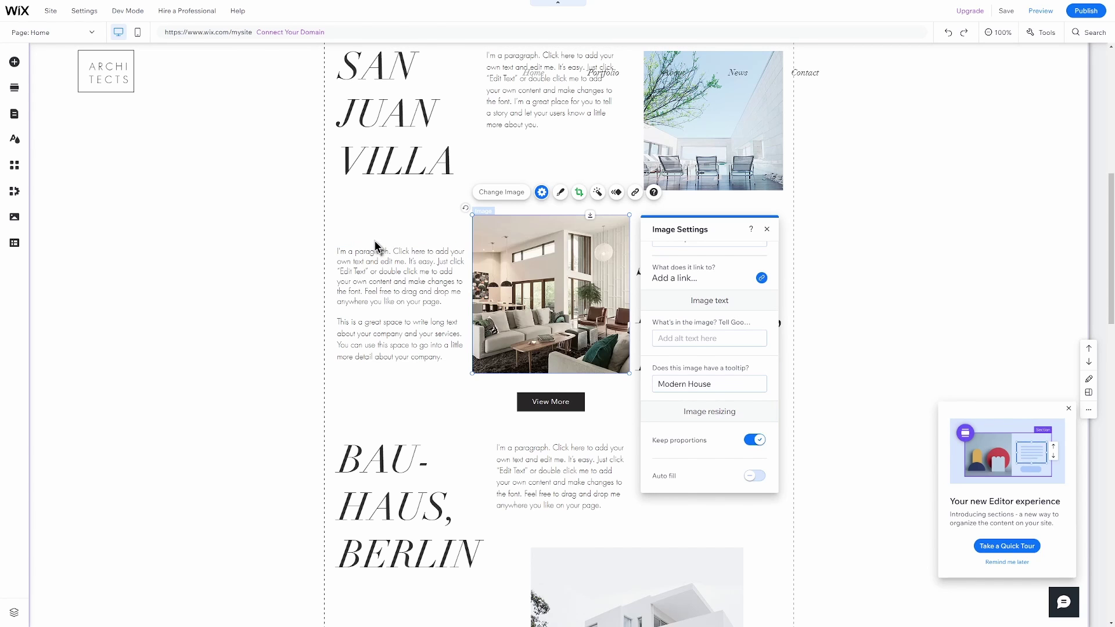
click(152, 347)
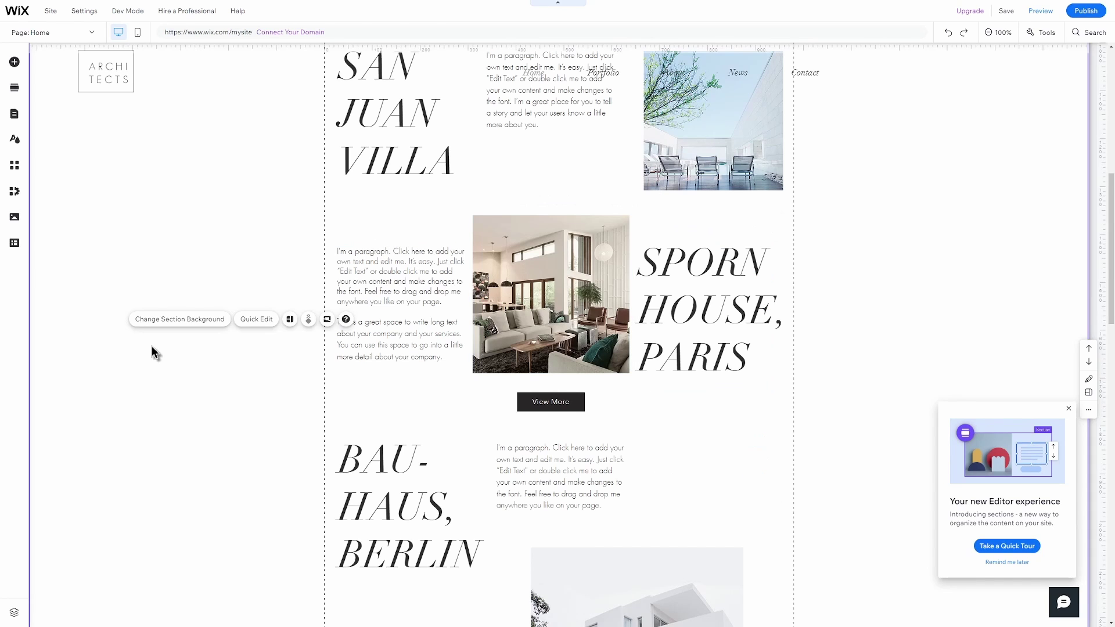
Open Manage Pages from the Page: Home dropdown.
click(86, 33)
click(58, 316)
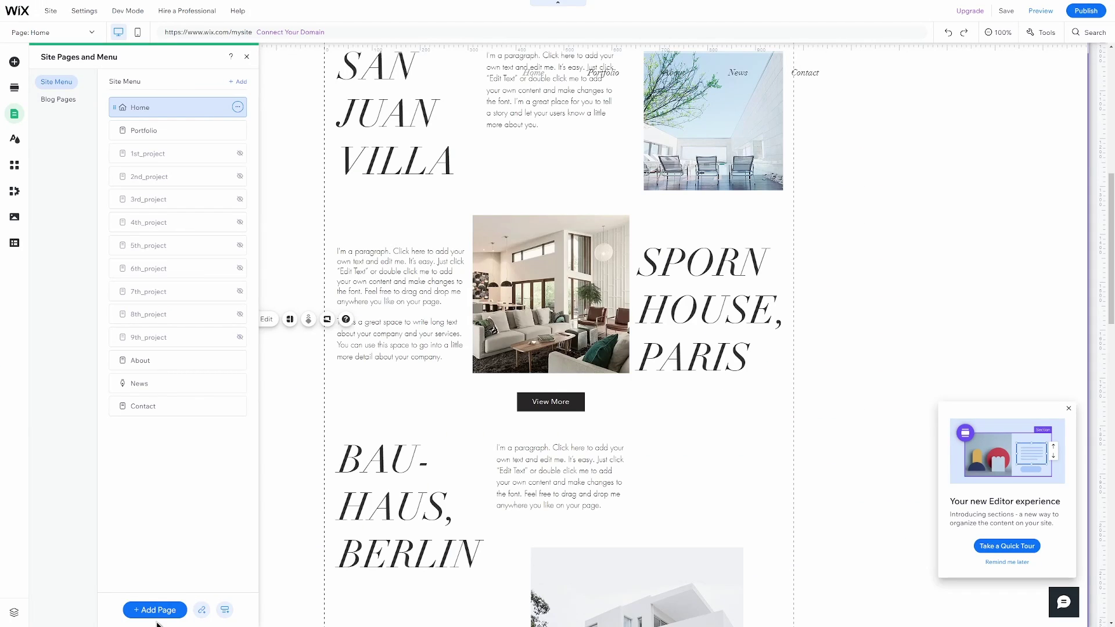
Browse the About page templates in the Add Page dialog.
click(156, 610)
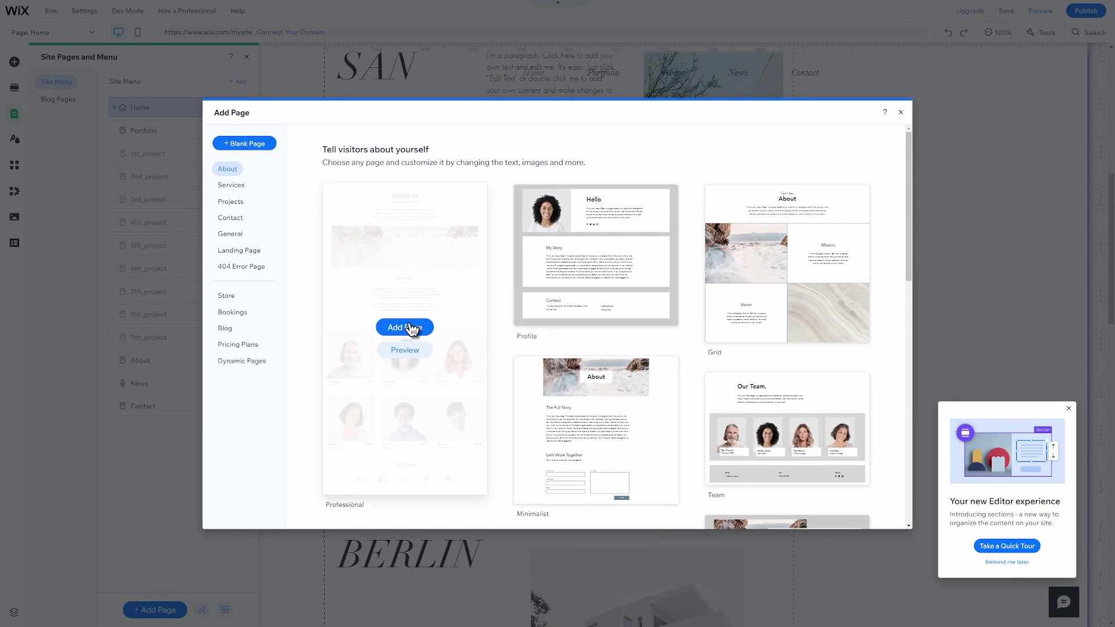
scroll(688, 357, down, 3)
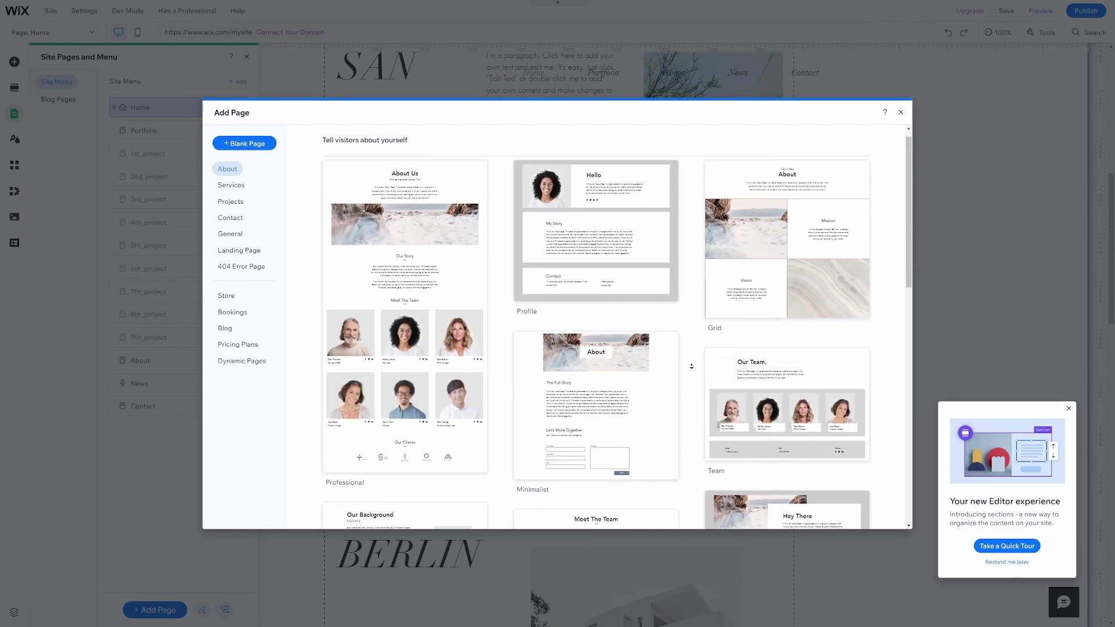
scroll(693, 367, down, 3)
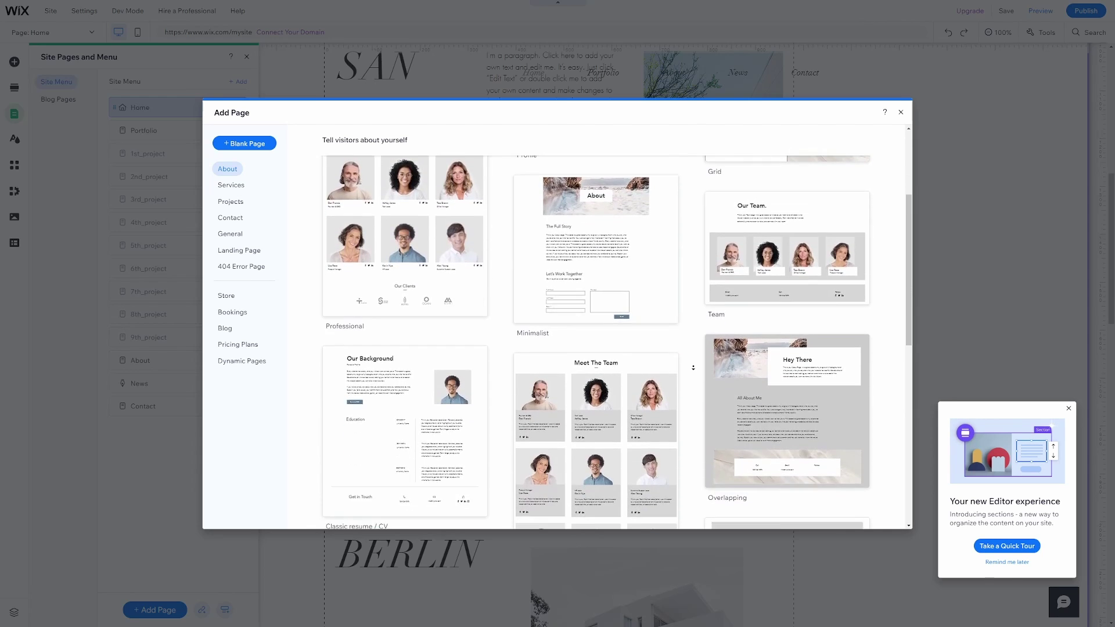
scroll(693, 367, down, 3)
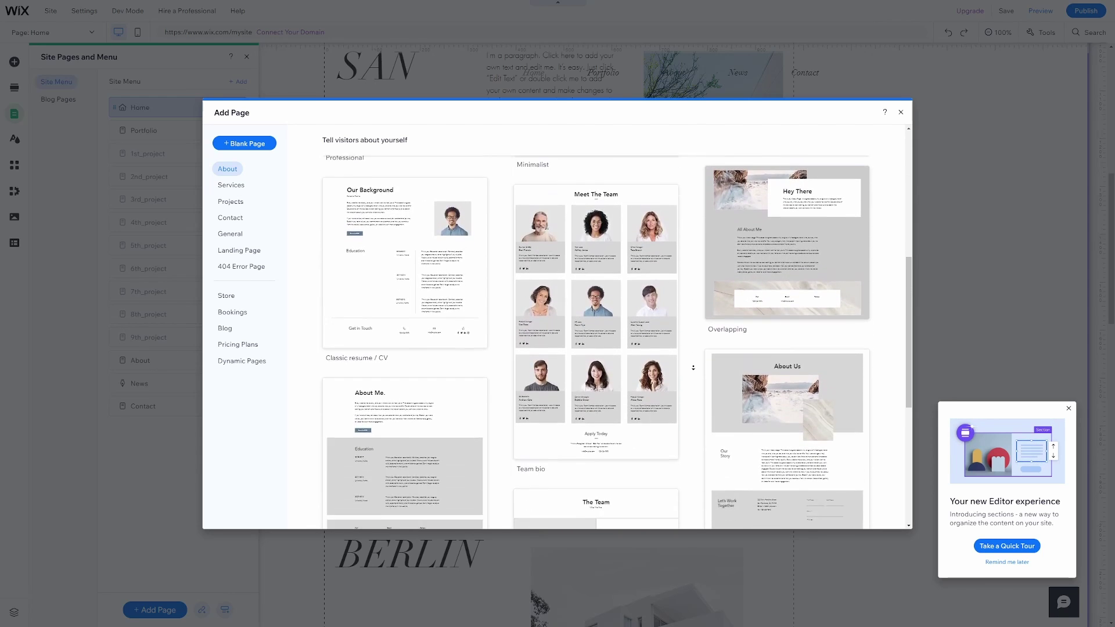
scroll(693, 367, down, 3)
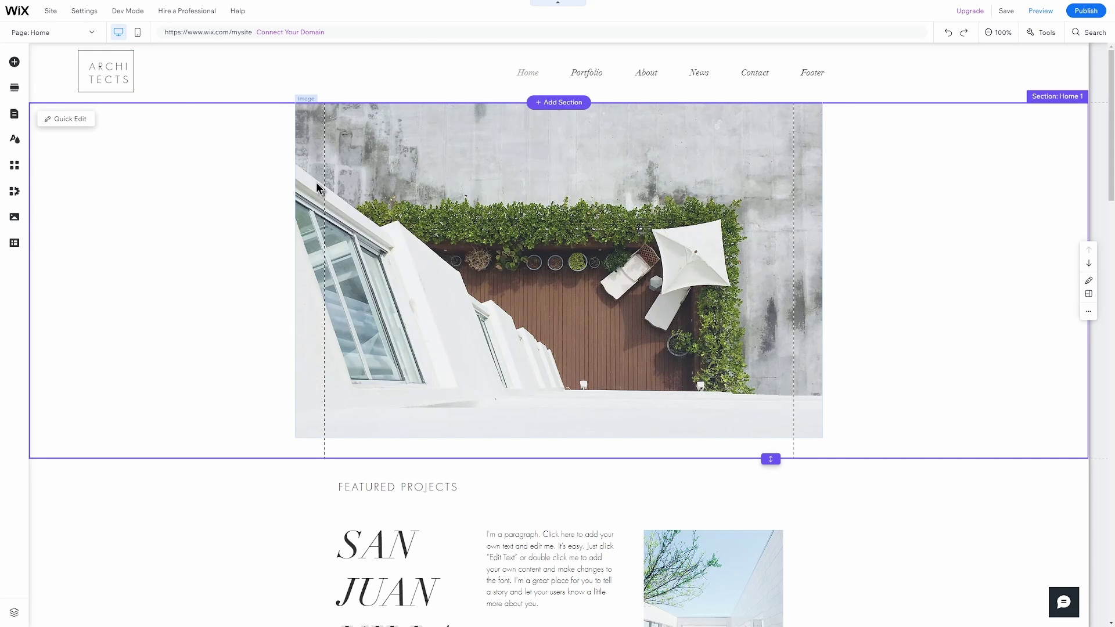
Reopen Manage Pages, now listing Footer beneath Contact.
click(41, 32)
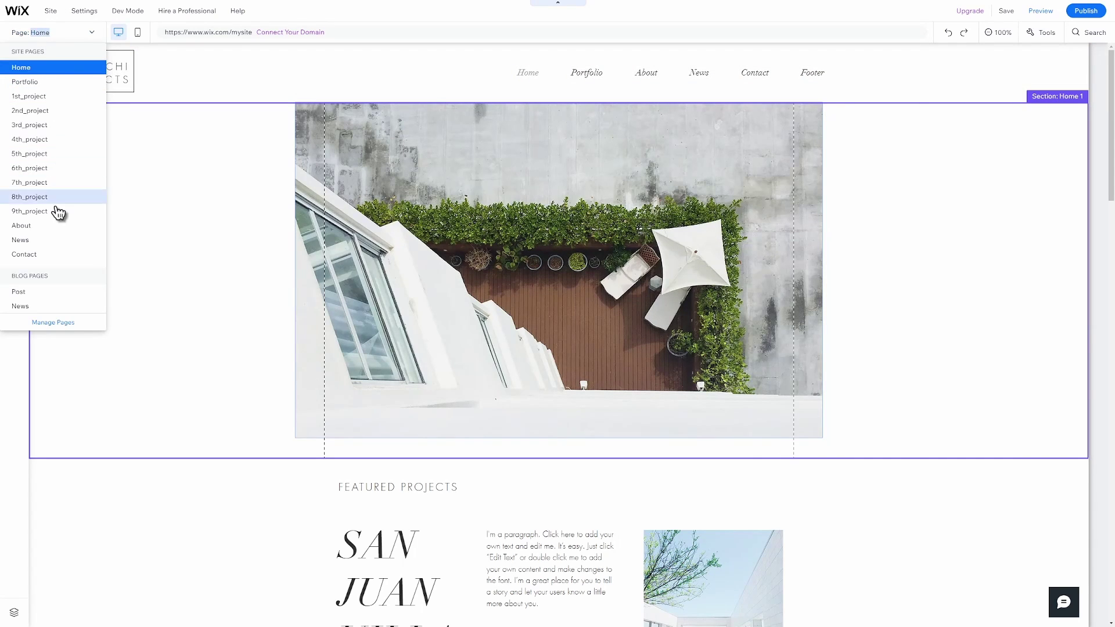
click(67, 321)
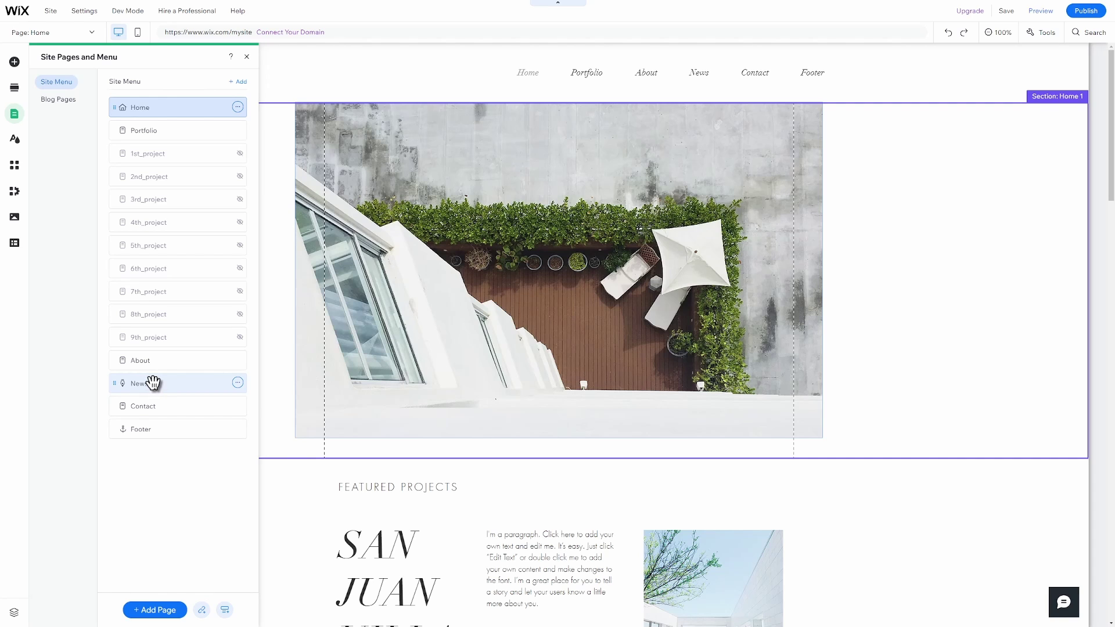
Scroll through the Wix App Market, then close it.
click(14, 165)
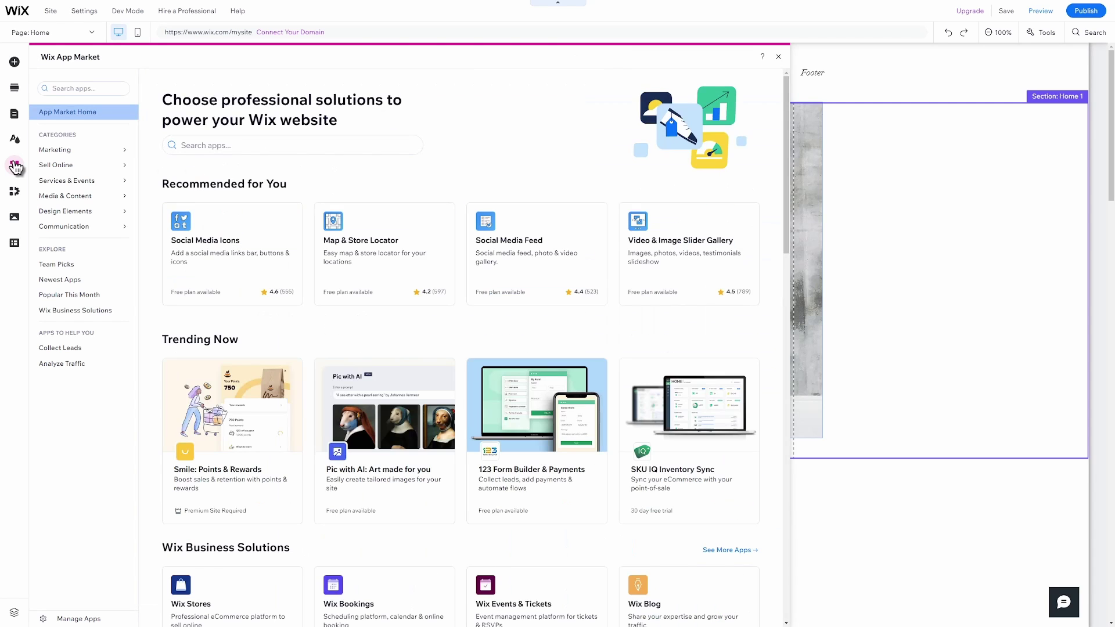
scroll(579, 333, down, 3)
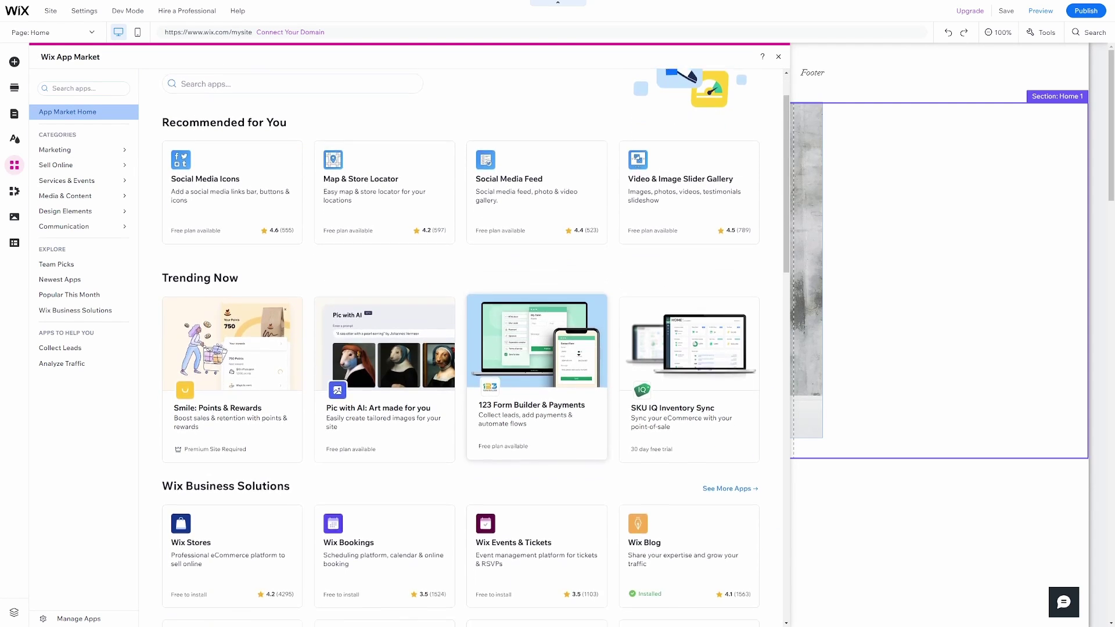
scroll(580, 342, down, 2)
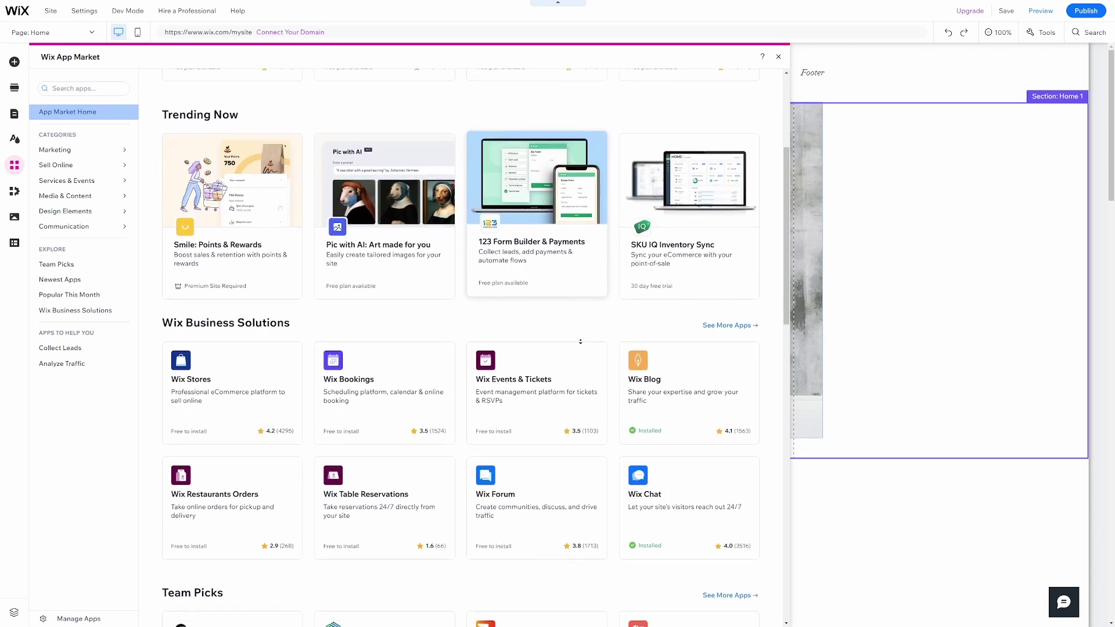
scroll(752, 96, up, 5)
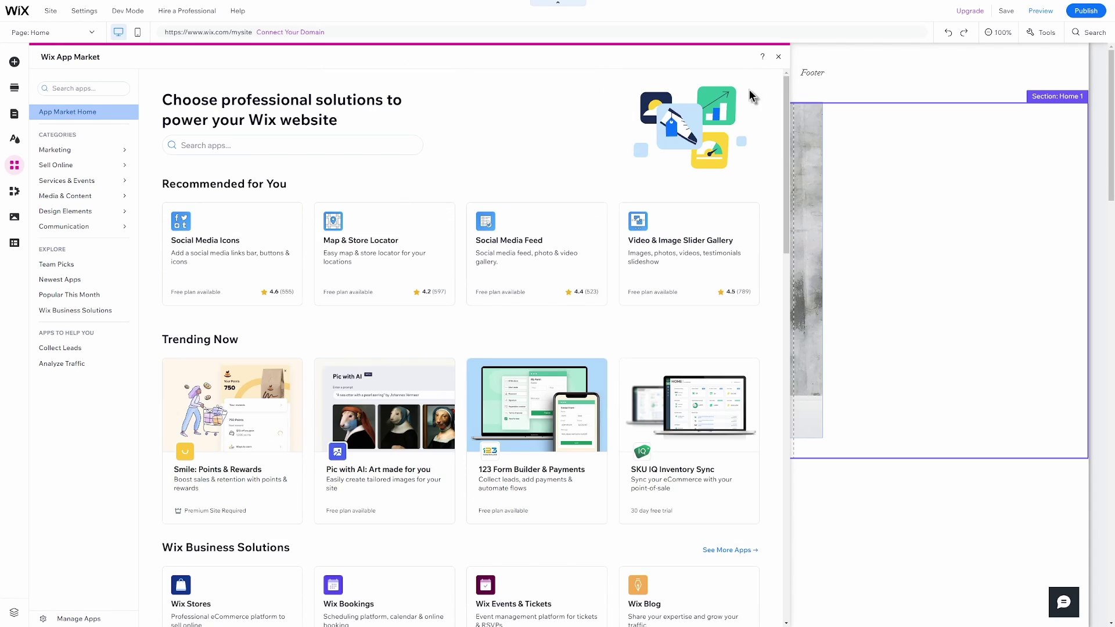
click(778, 57)
Delete the 4th–9th project pages in Manage Pages, then reopen the Page dropdown.
click(77, 35)
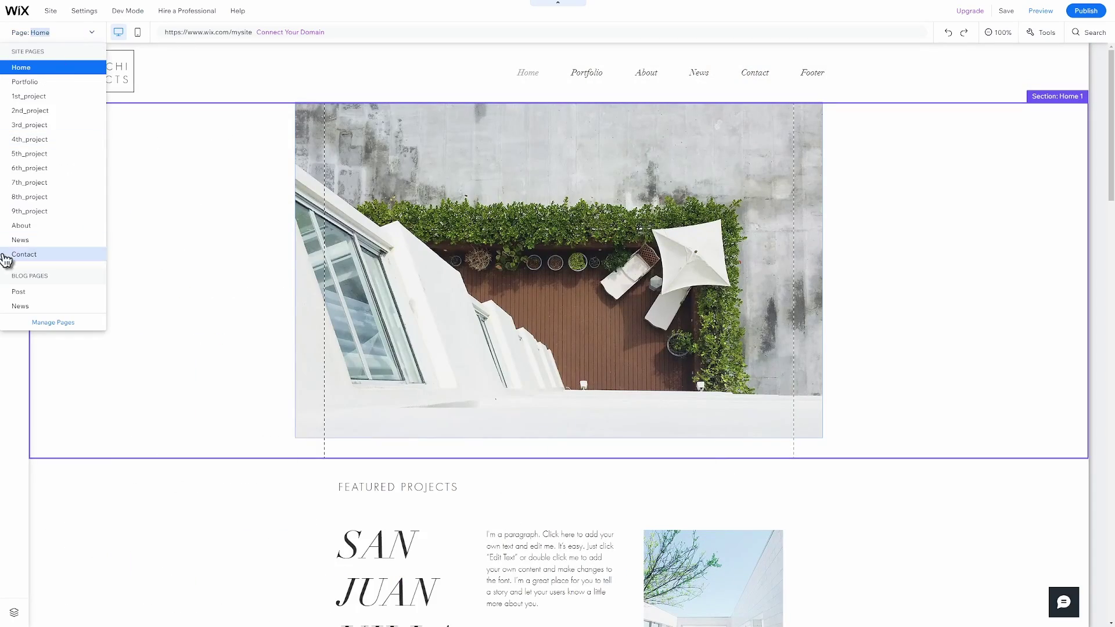
click(45, 323)
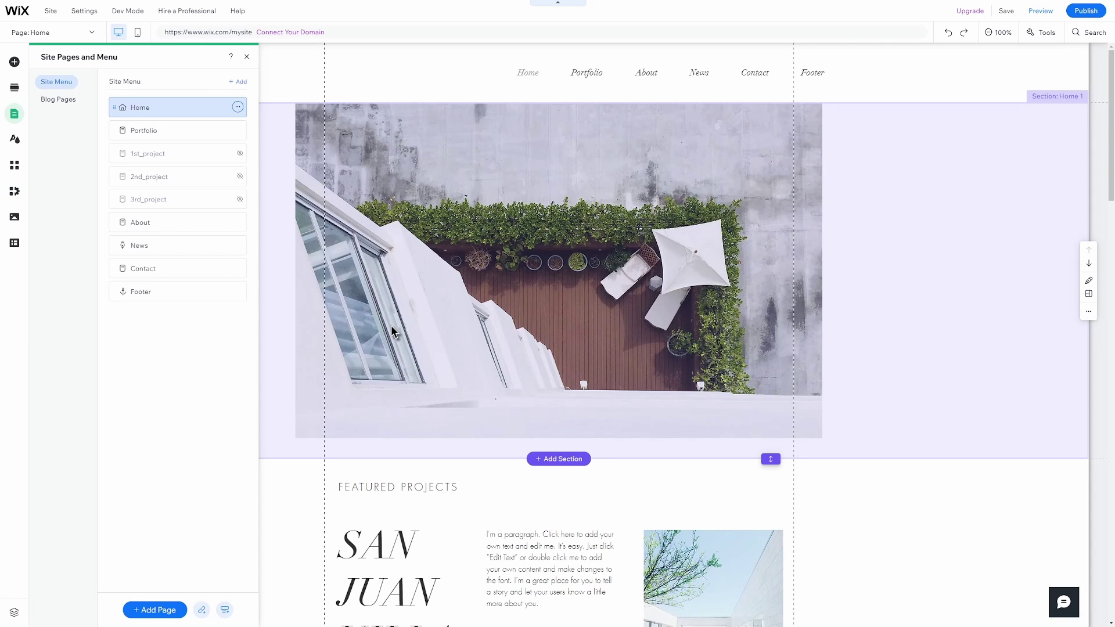
key(Escape)
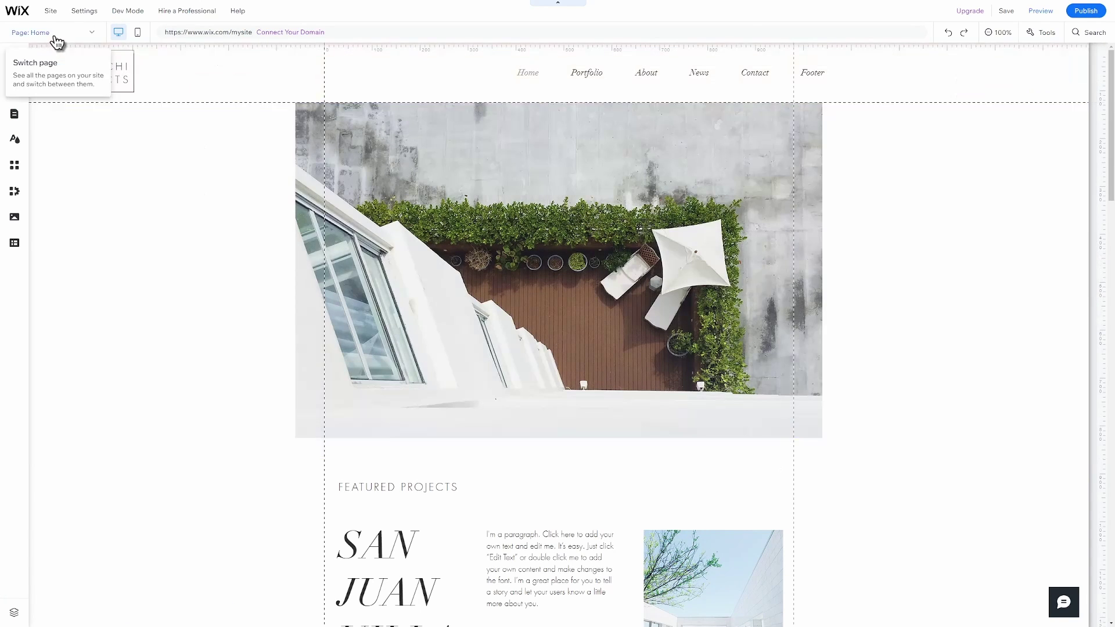
click(51, 33)
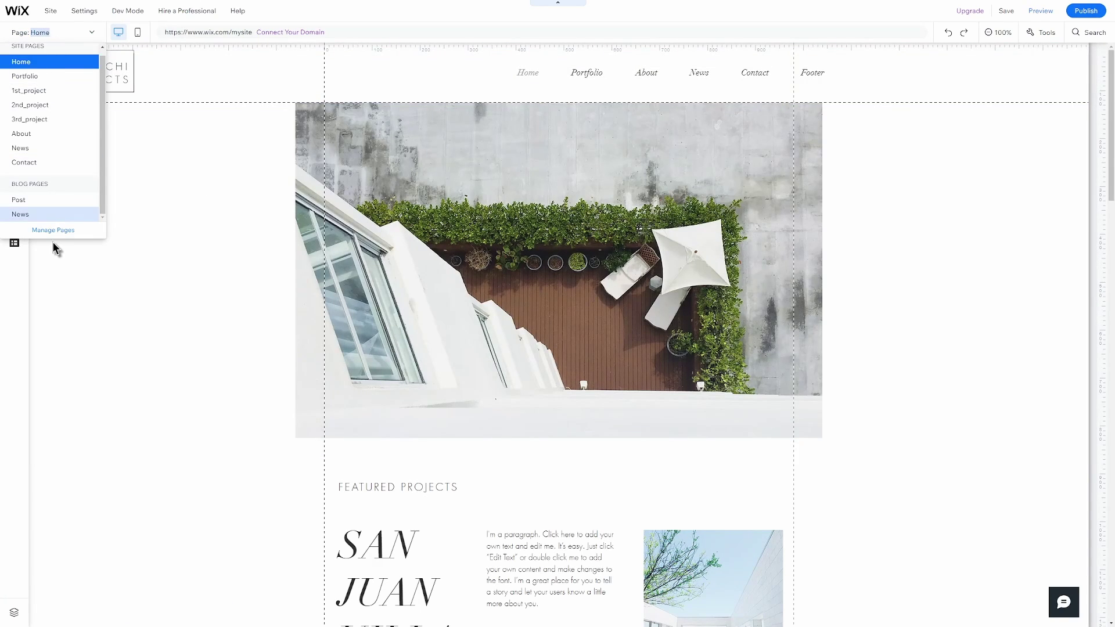
Switch to the About page and select the first partner's portrait in Our Team.
click(68, 136)
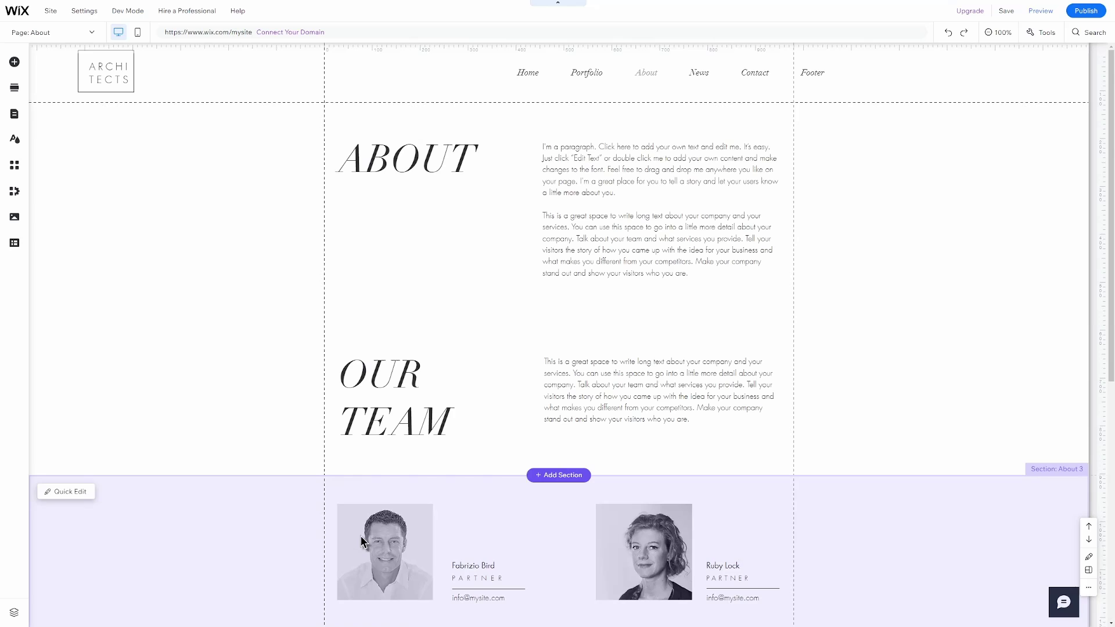
click(361, 535)
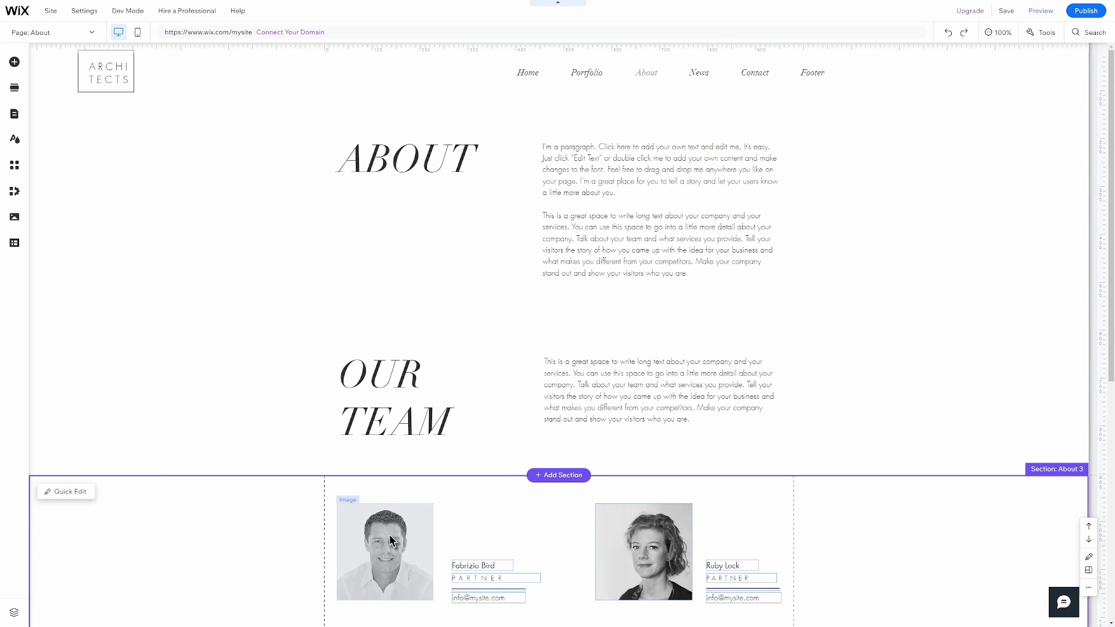
click(390, 538)
double_click(390, 535)
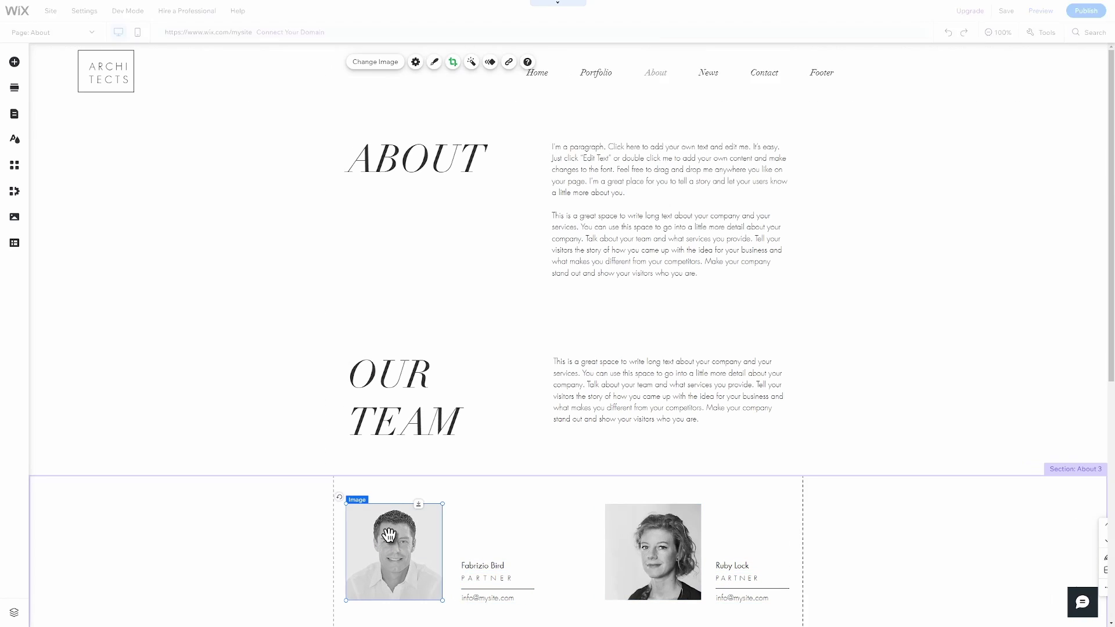
scroll(387, 535, down, 5)
click(274, 463)
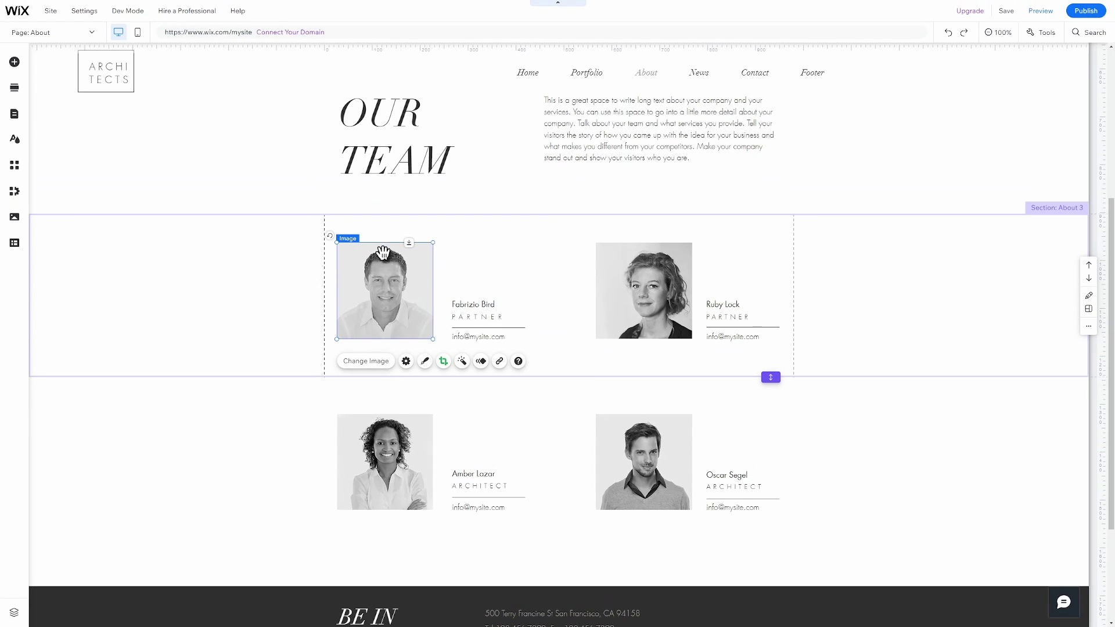
Replace the portrait with the red-haired 'female architect' stock image.
click(368, 361)
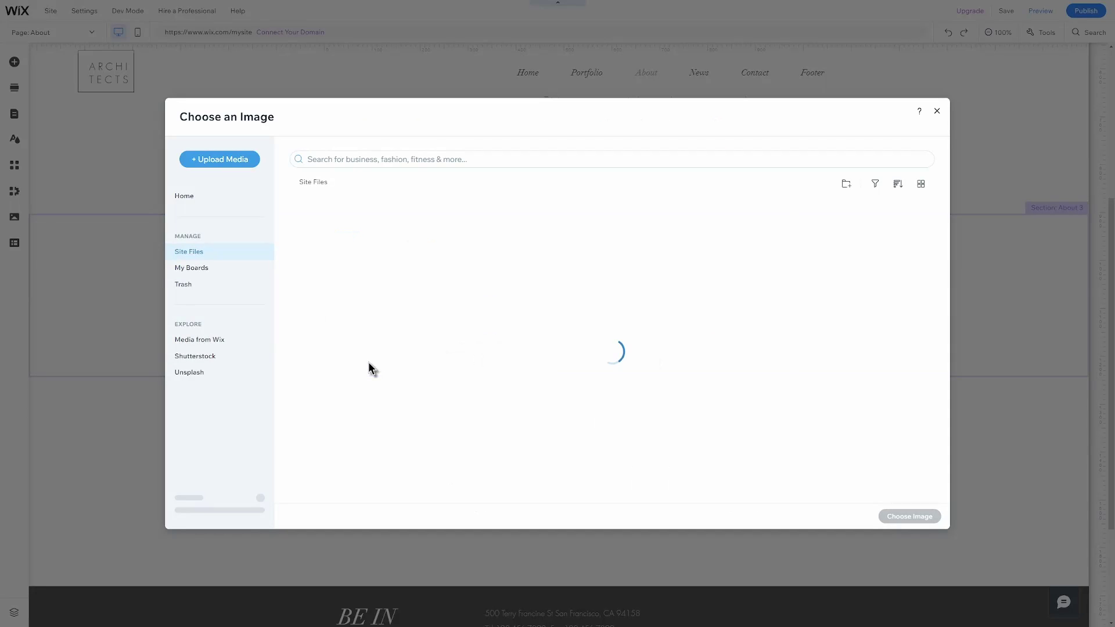
click(226, 341)
click(385, 157)
text(female architect)
key(Return)
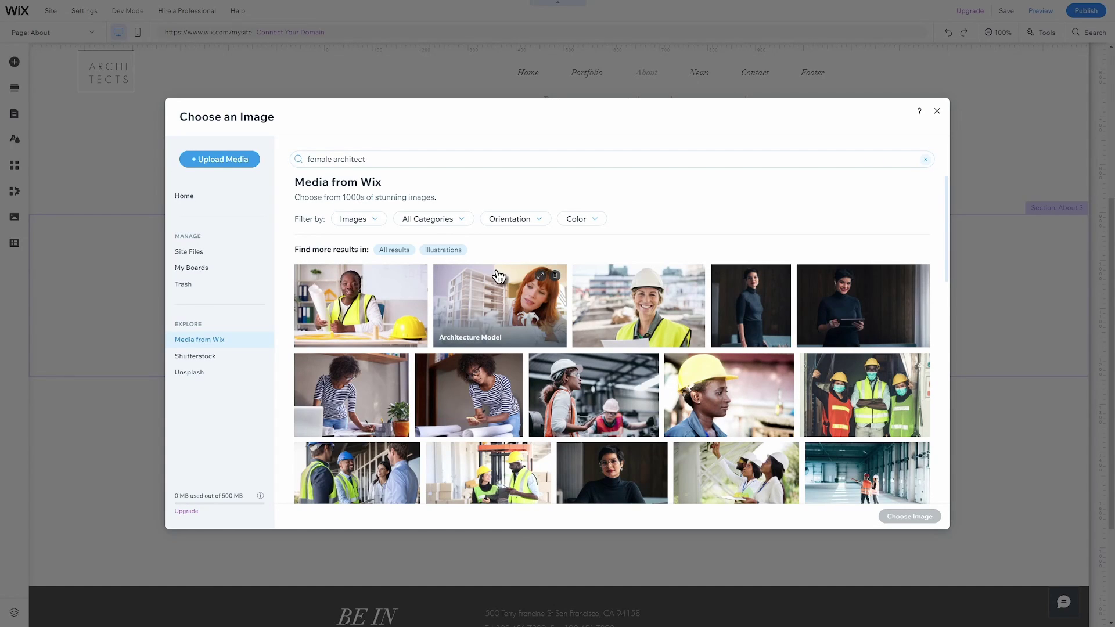
click(500, 305)
click(911, 516)
Crop the new photo so her face fills the frame.
double_click(395, 275)
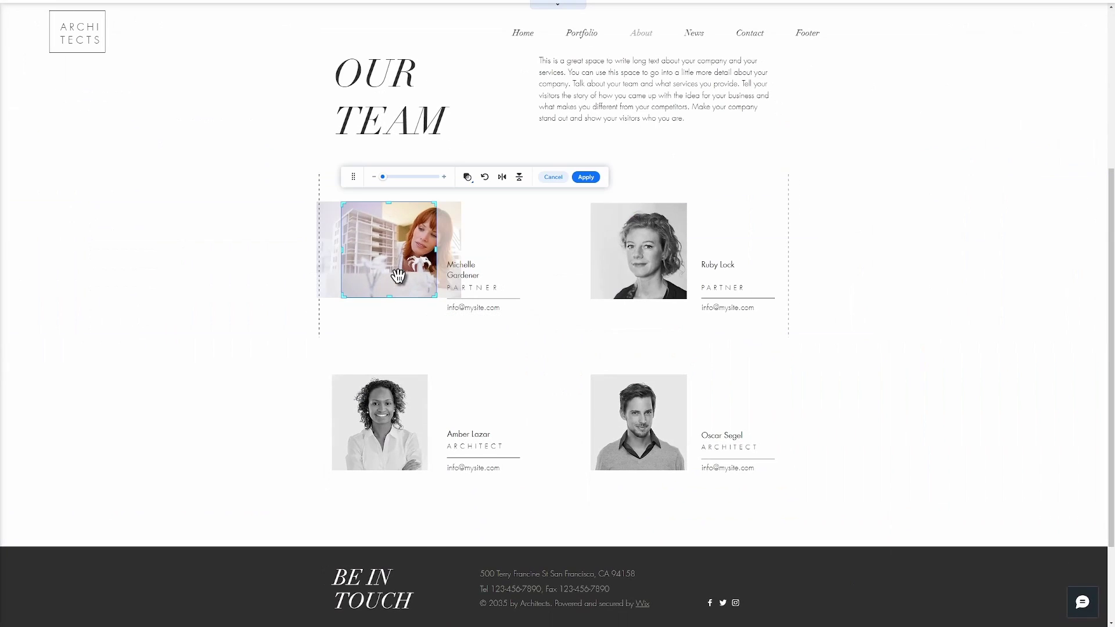
drag(388, 273, 377, 273)
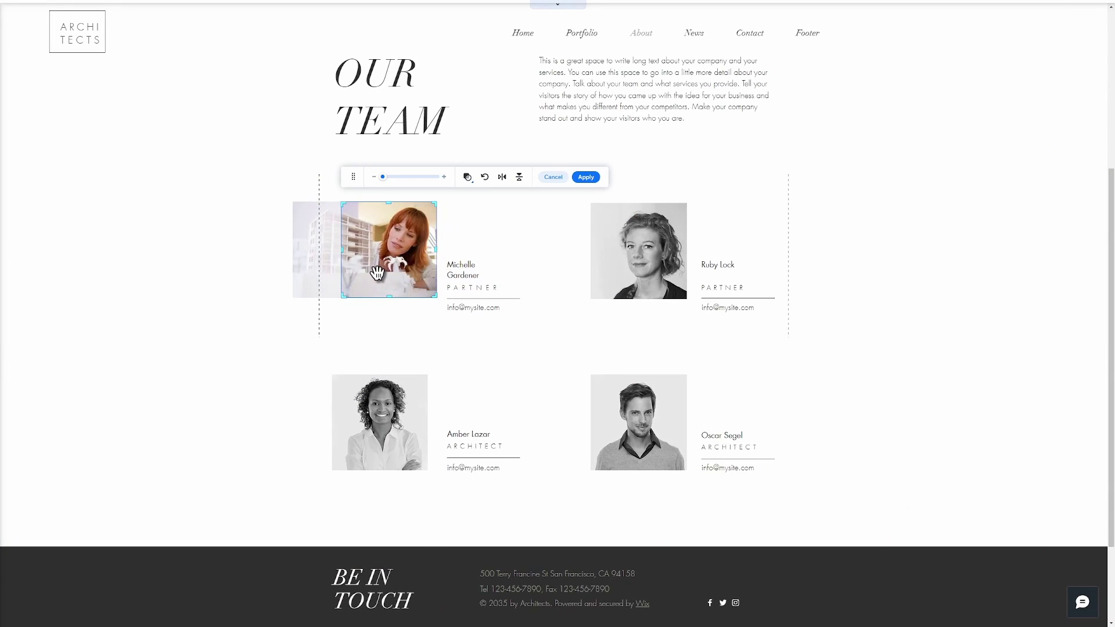
click(586, 177)
click(228, 340)
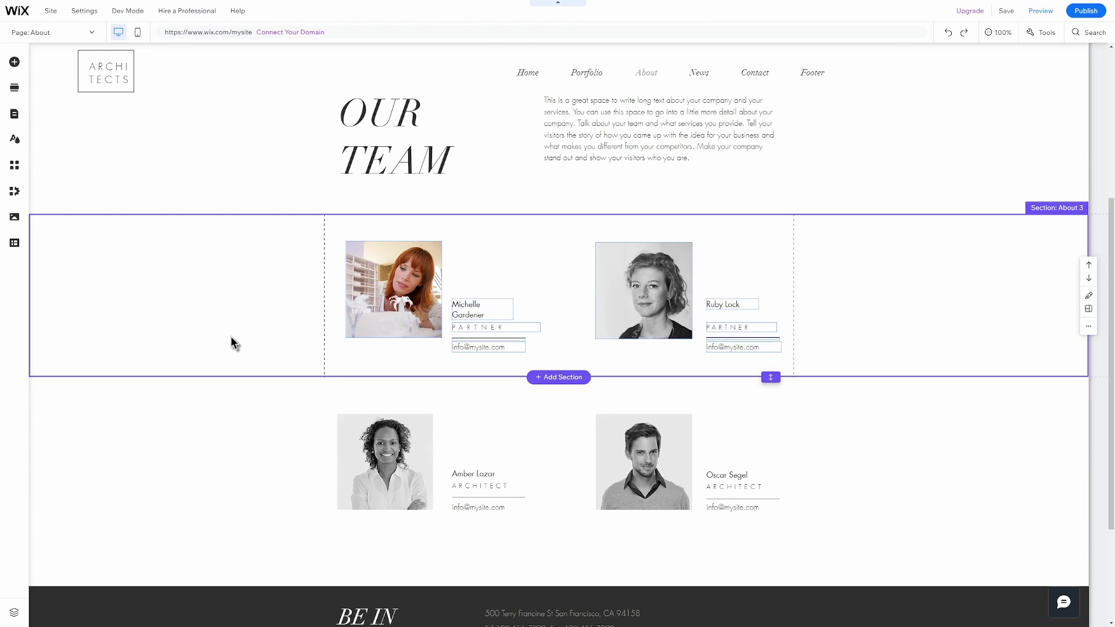
Generate AI text for the OUR TEAM paragraph with business type 'Architecture' and details 'architect of 10 years'.
click(596, 148)
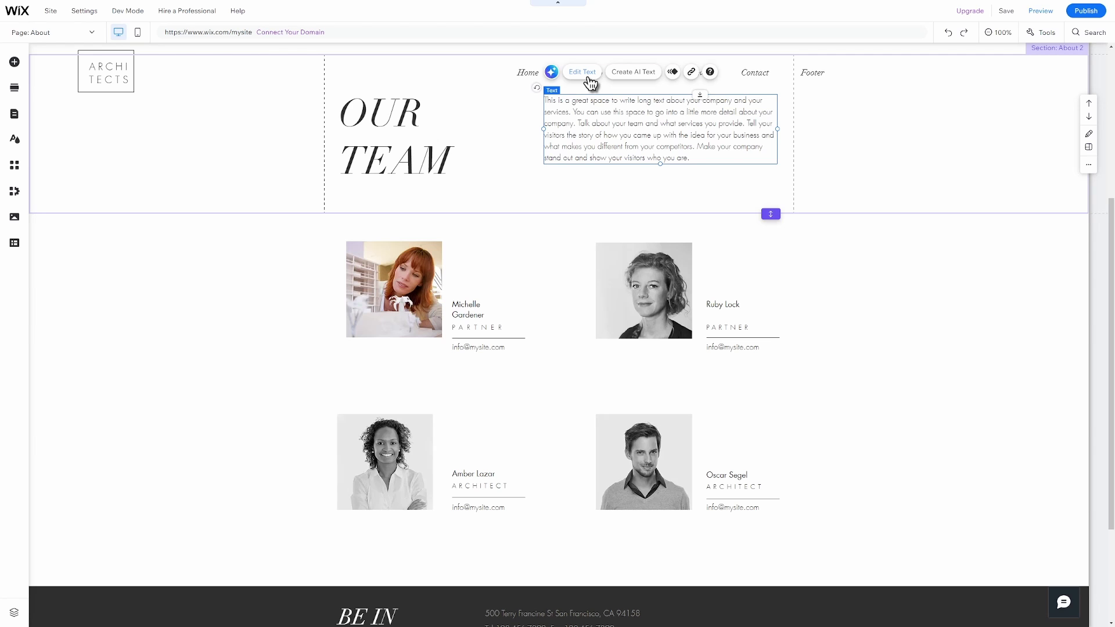
click(621, 74)
click(325, 148)
text(Architecture)
click(286, 351)
text(architect of 10 years)
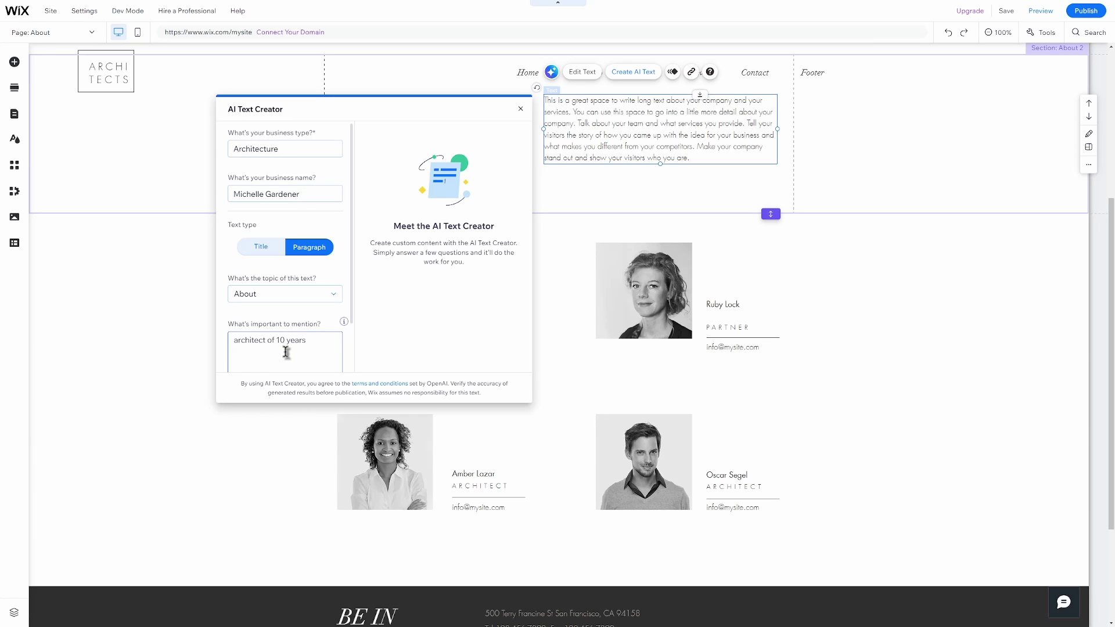
scroll(346, 346, down, 1)
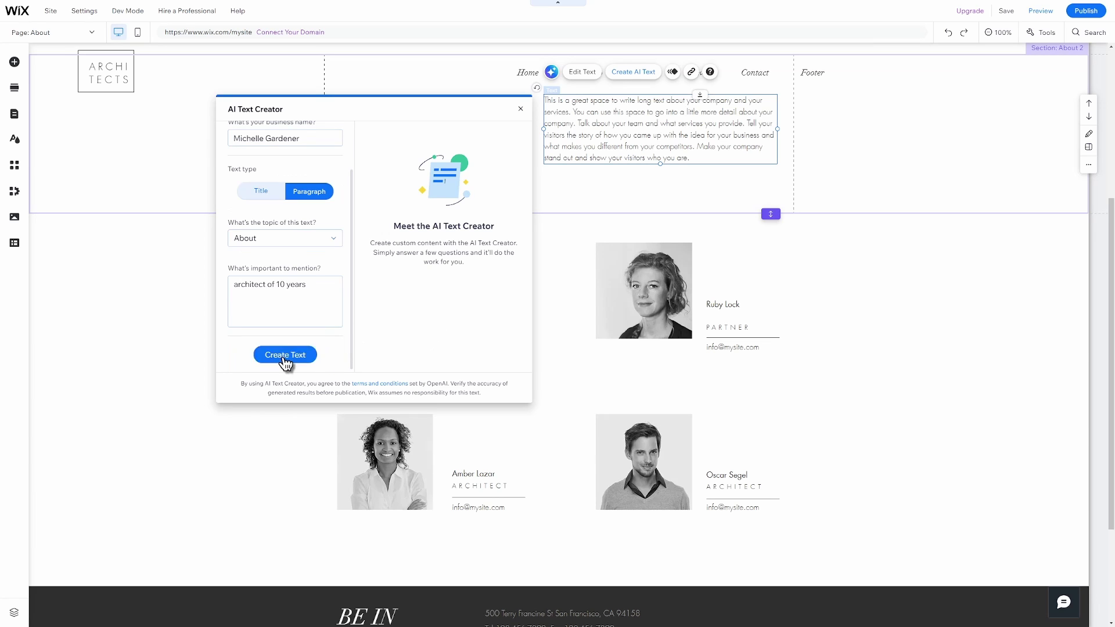
click(285, 355)
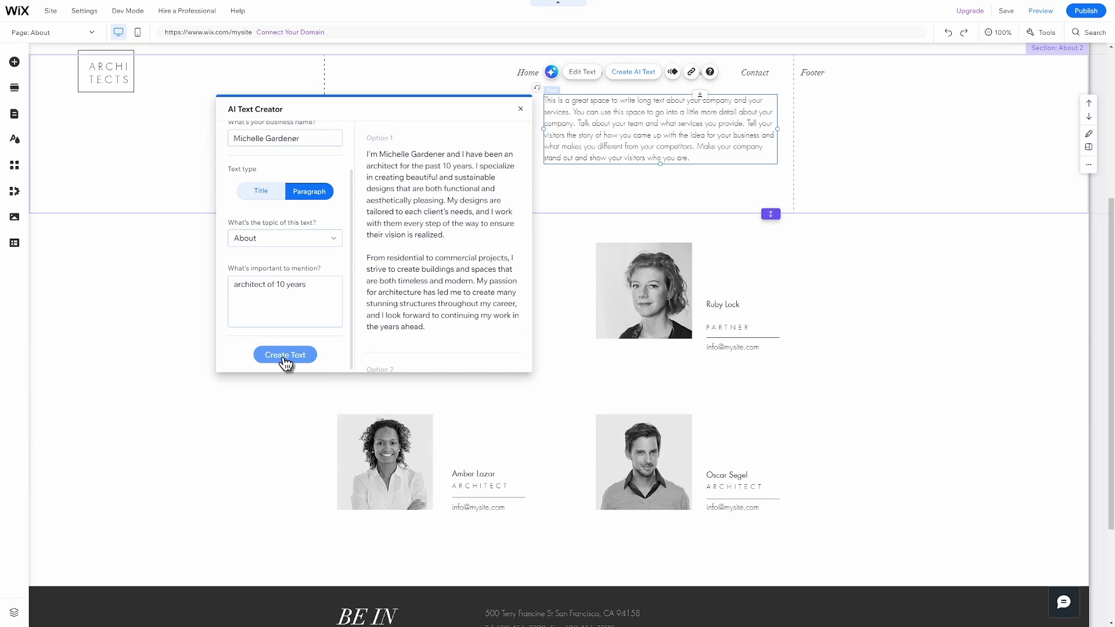
Put the second generated option into the paragraph and close the AI text generator.
scroll(470, 329, down, 2)
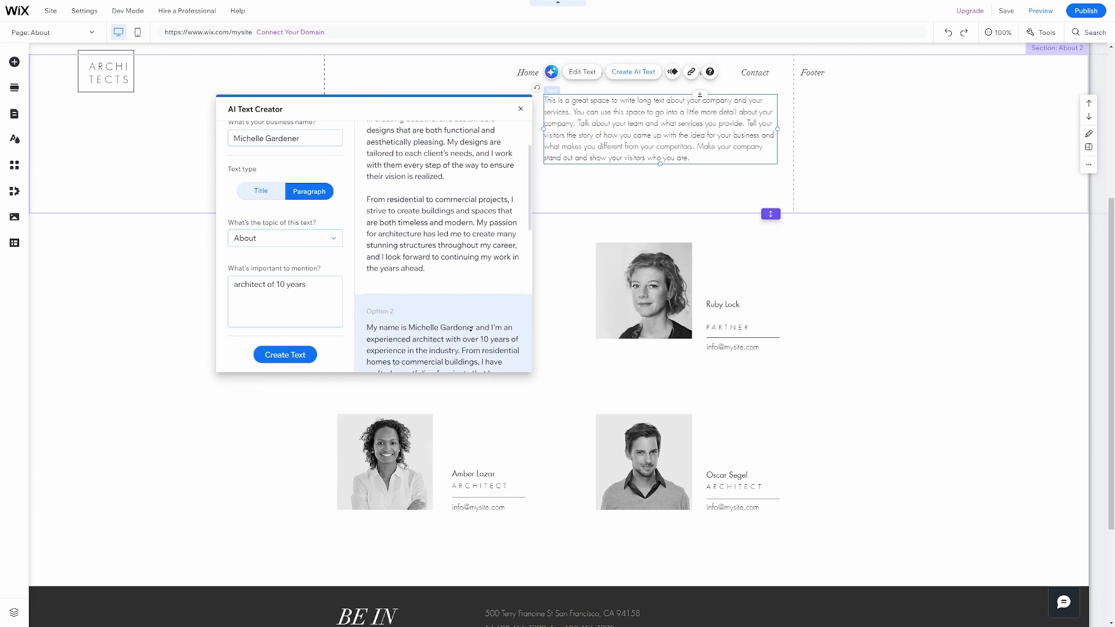
scroll(471, 329, down, 5)
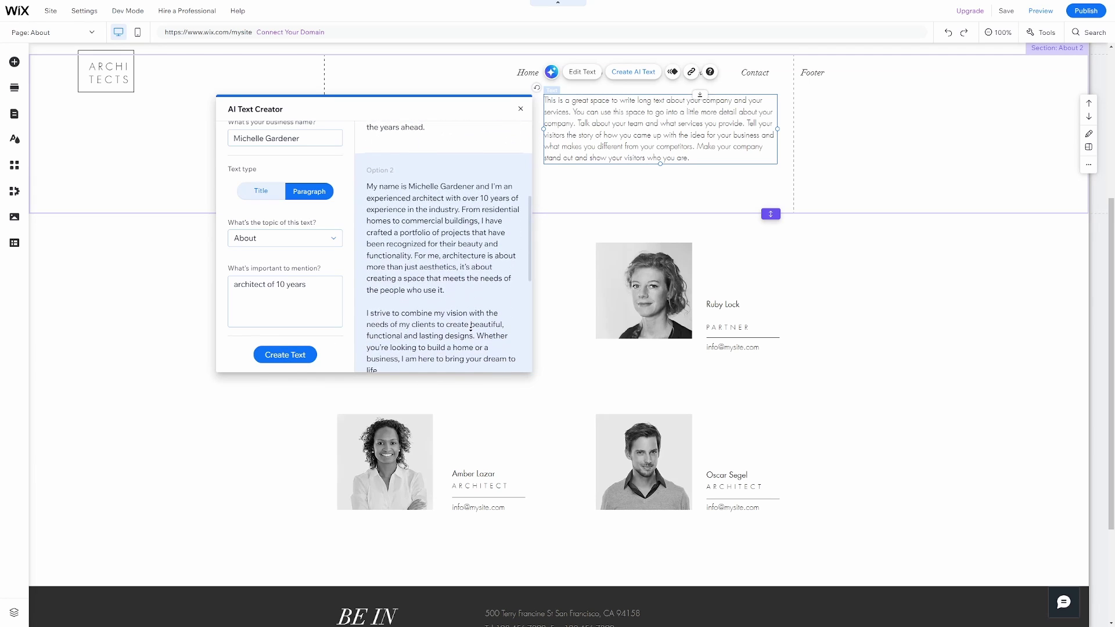
scroll(470, 330, down, 1)
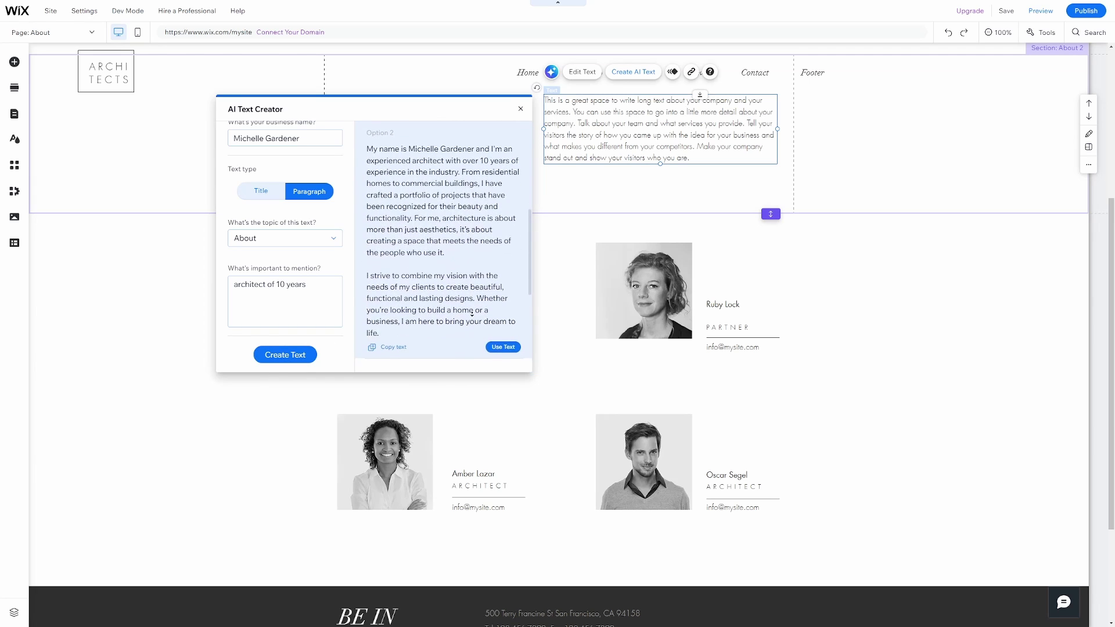
click(503, 350)
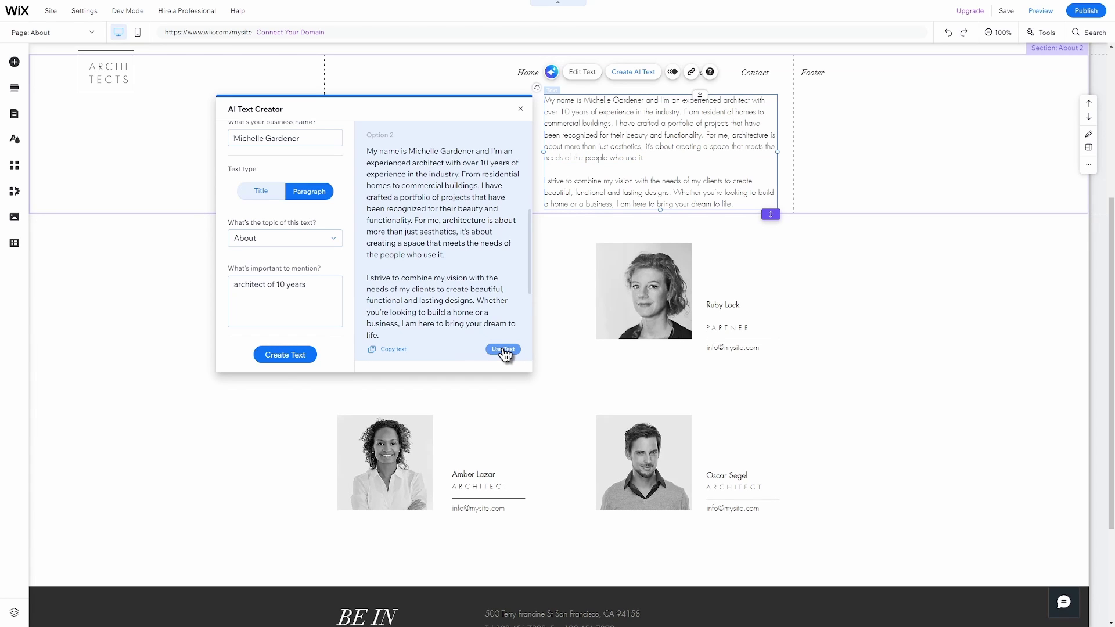
click(522, 110)
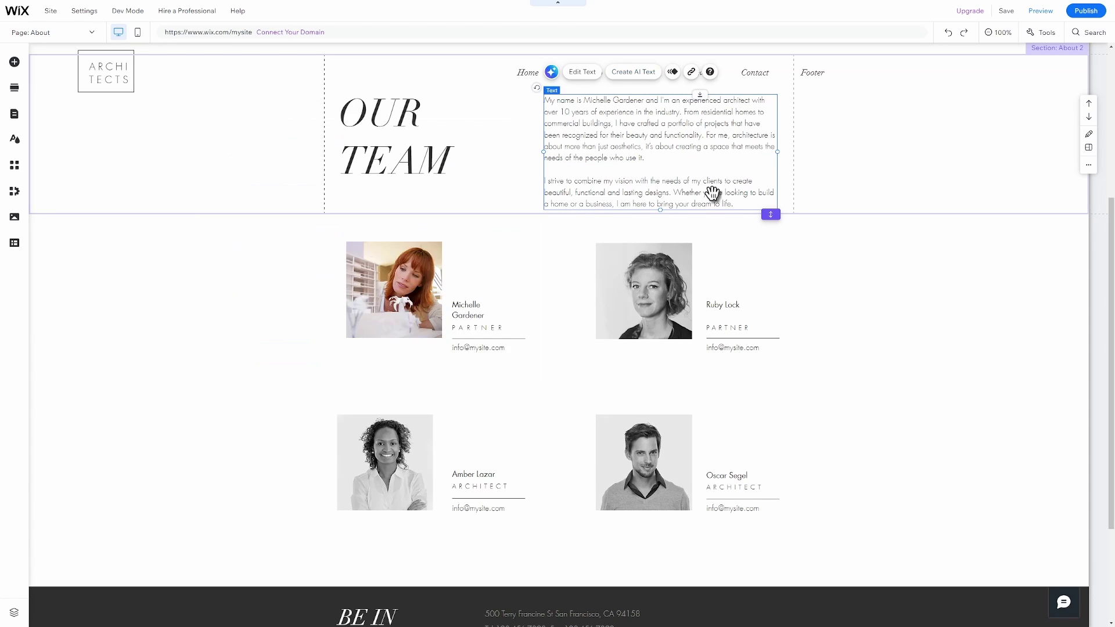
scroll(710, 191, up, 3)
Move the team paragraph up slightly, then select the BE IN TOUCH contact section.
click(679, 313)
drag(677, 314, 679, 300)
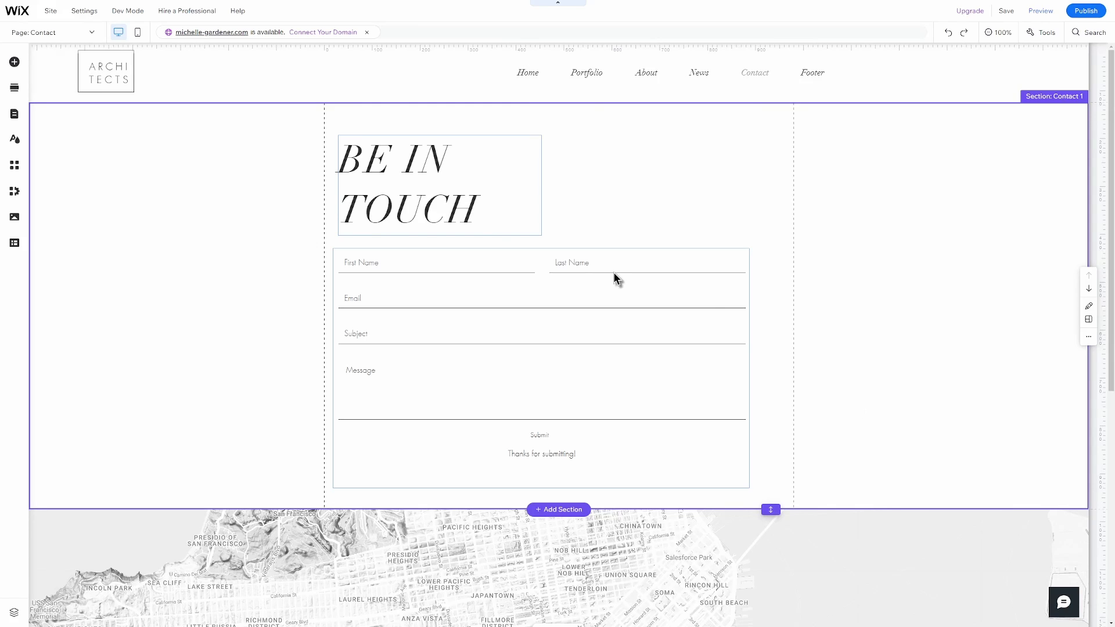
click(409, 215)
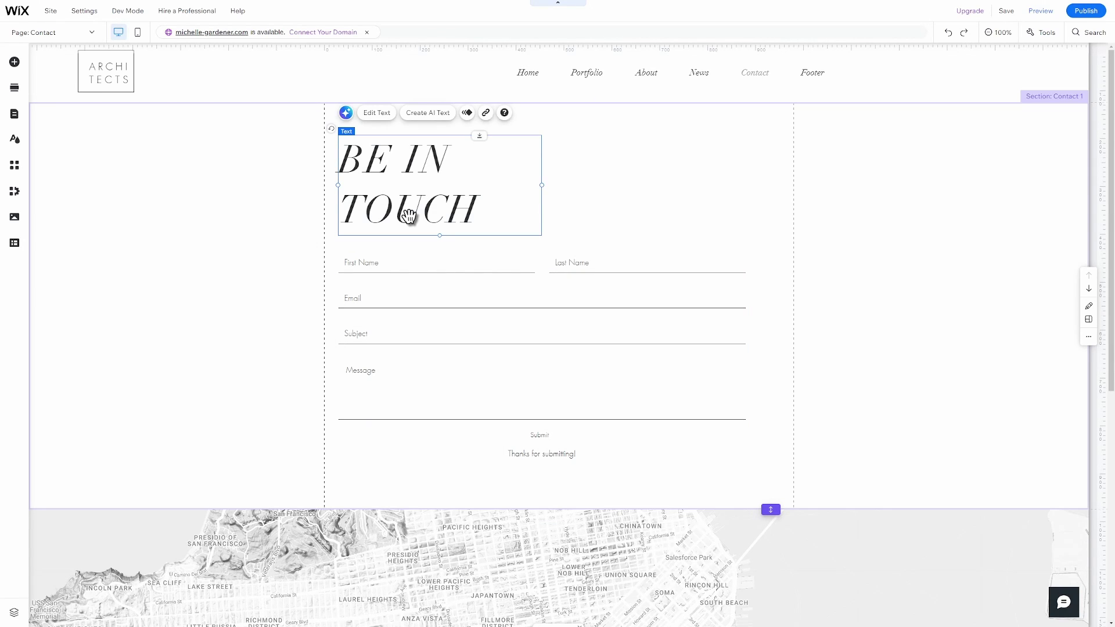
click(914, 307)
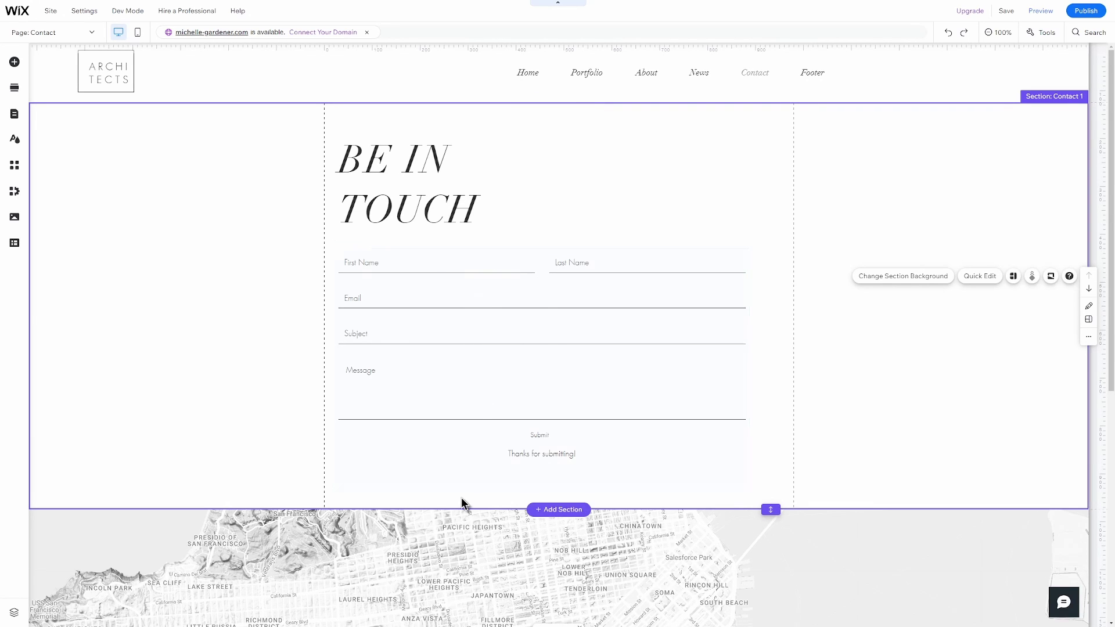
Change the contact map's location address to 'New York, NY, USA'.
scroll(462, 502, down, 5)
click(493, 413)
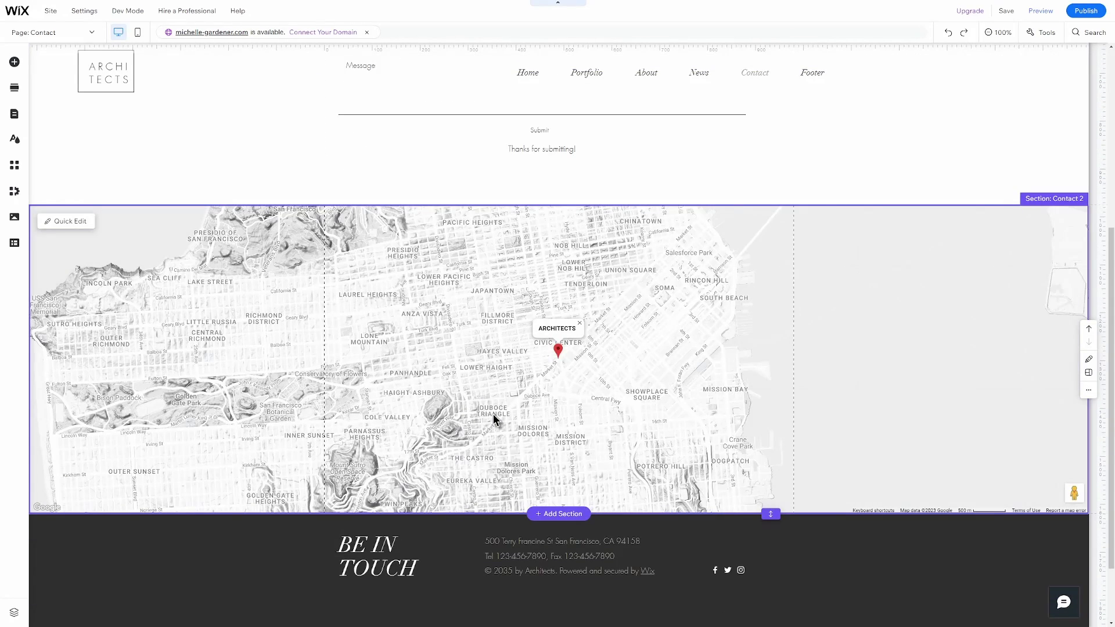
click(493, 414)
click(507, 392)
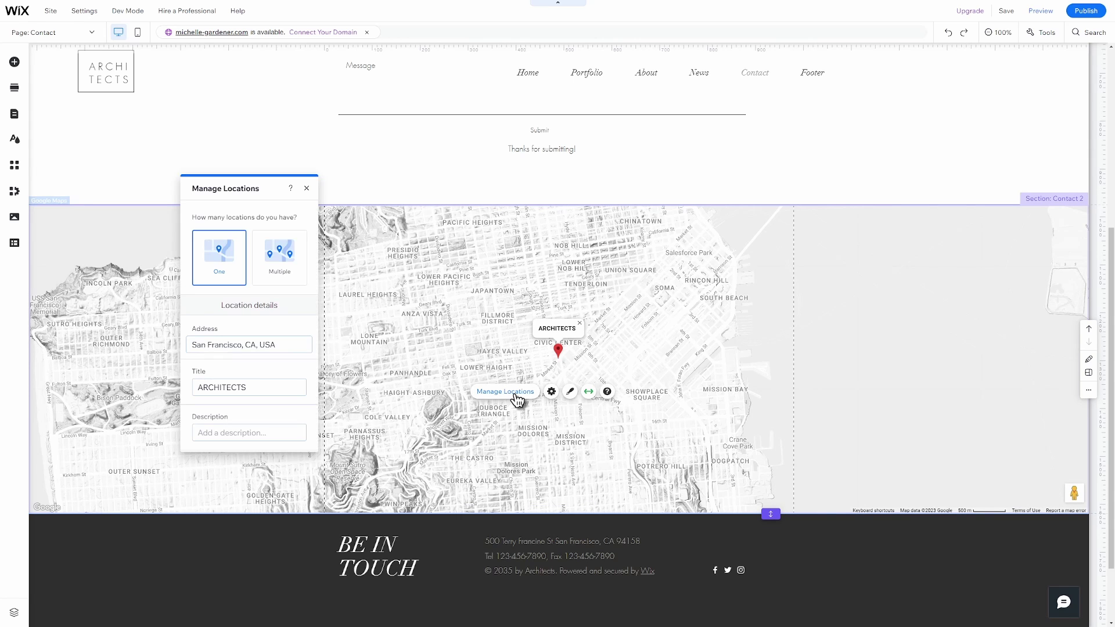
click(233, 349)
text(New York,)
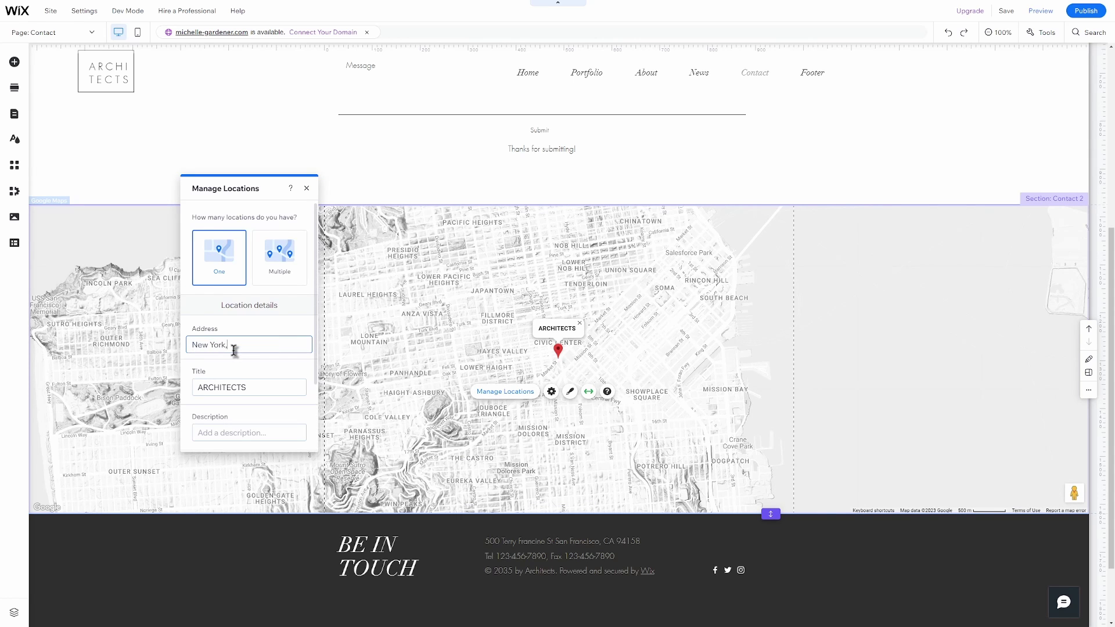
text( NY, U)
key(Return)
scroll(229, 347, up, 5)
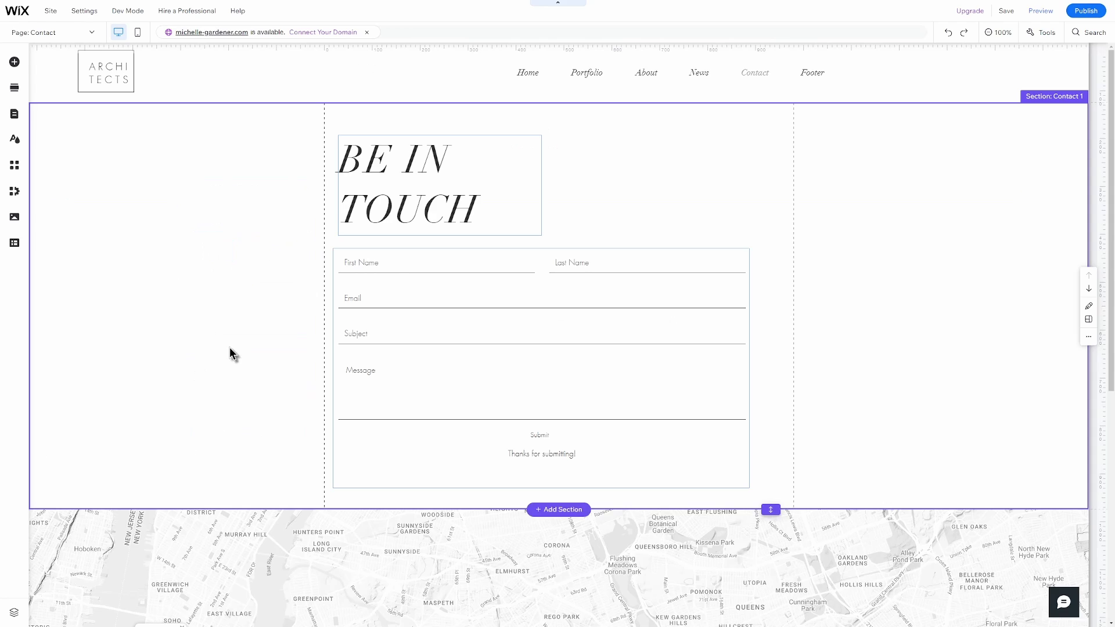
Inspect the contact form's heading, First Name field, Submit button and success message.
click(458, 209)
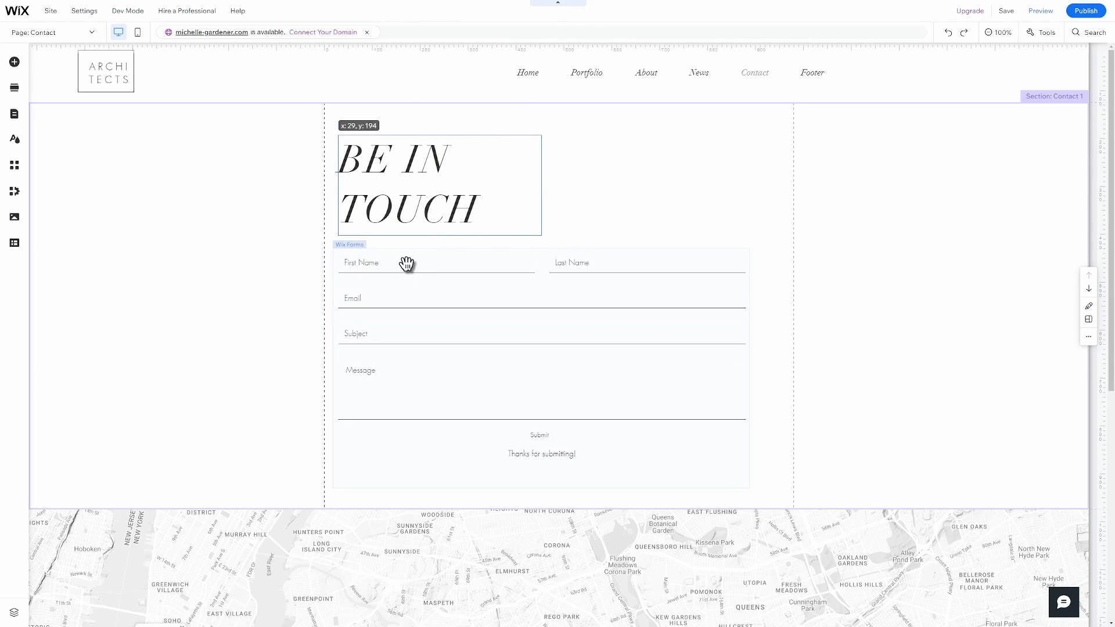
click(407, 263)
click(364, 264)
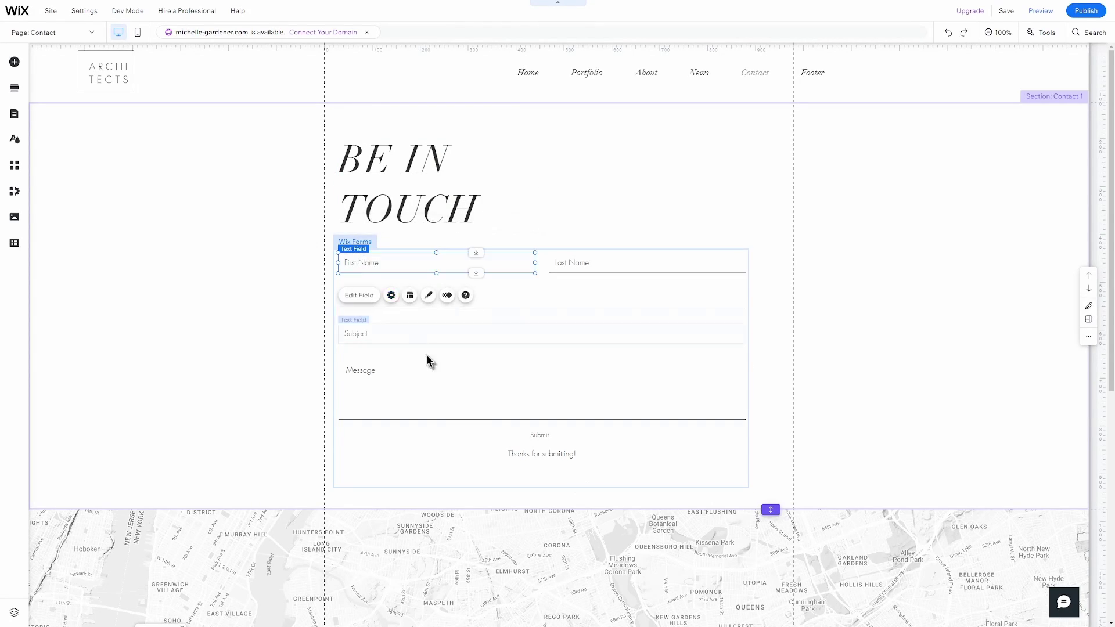
click(545, 435)
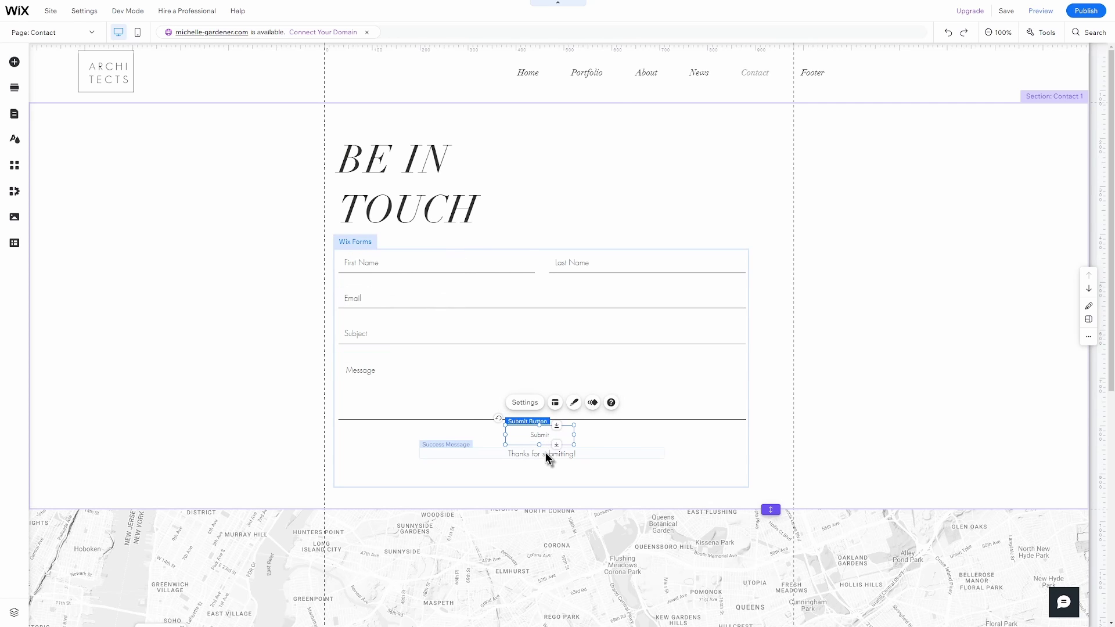
click(546, 454)
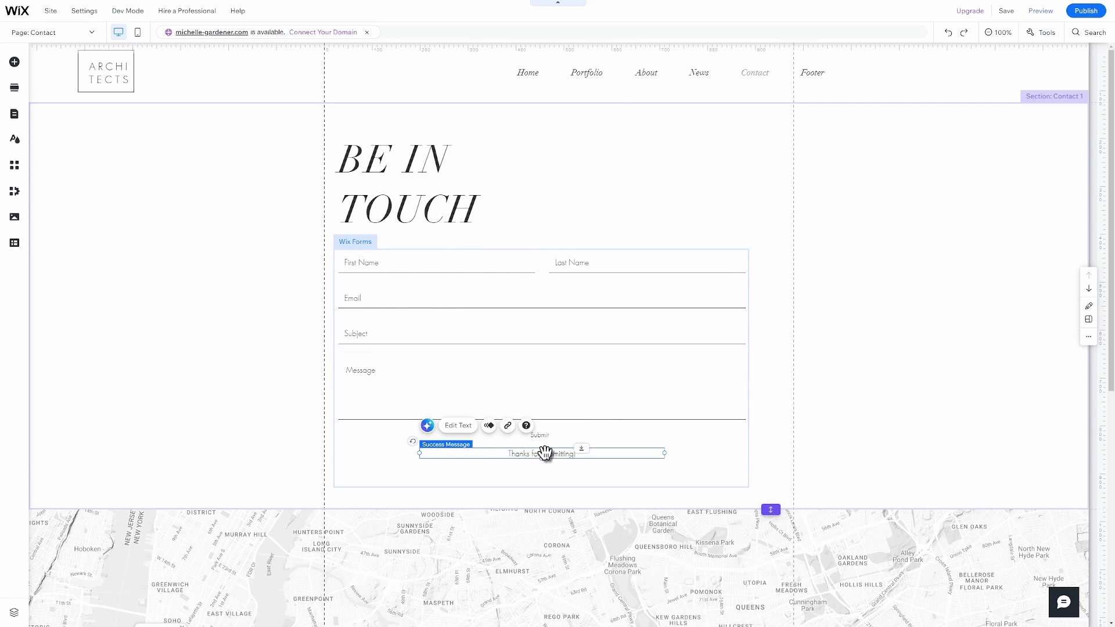
click(373, 468)
Add a Phone field to the contact form and bring up its Form Settings.
click(407, 225)
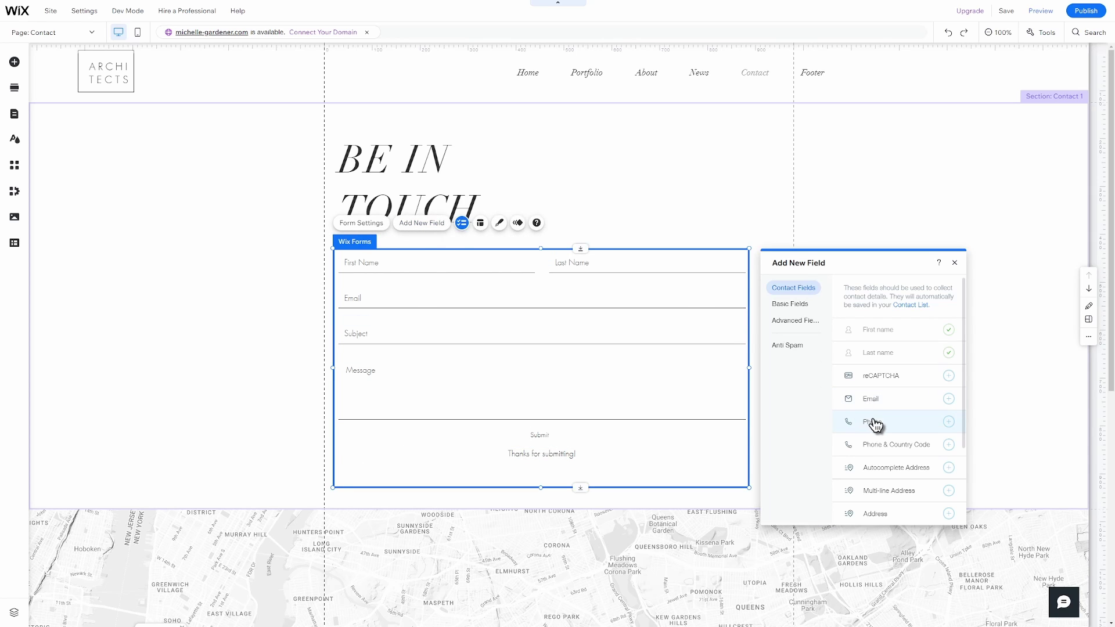
click(875, 425)
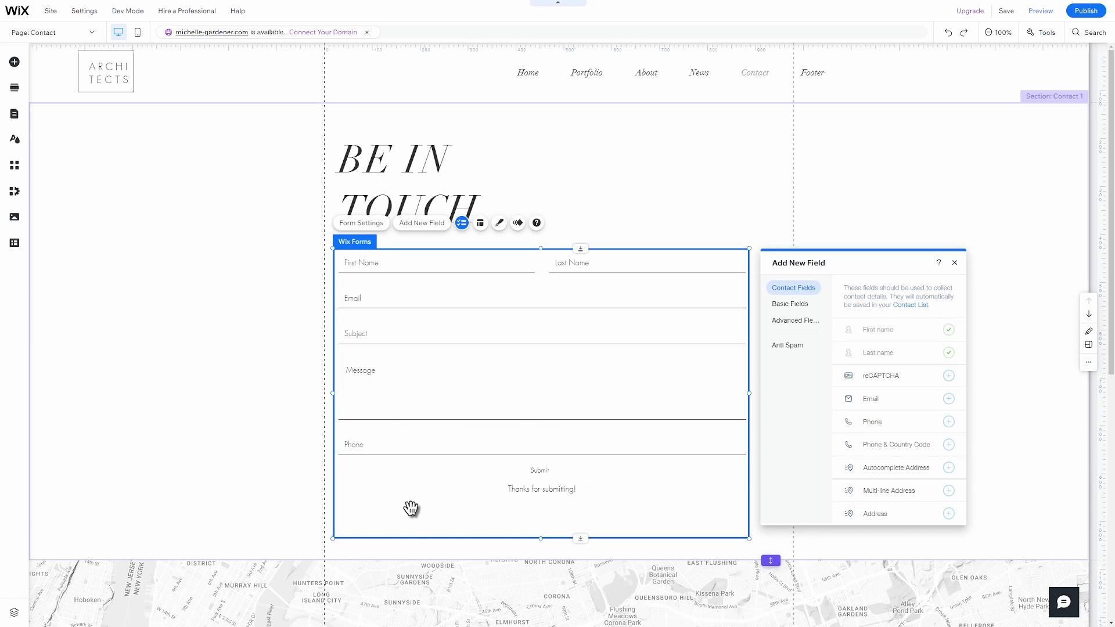
click(372, 225)
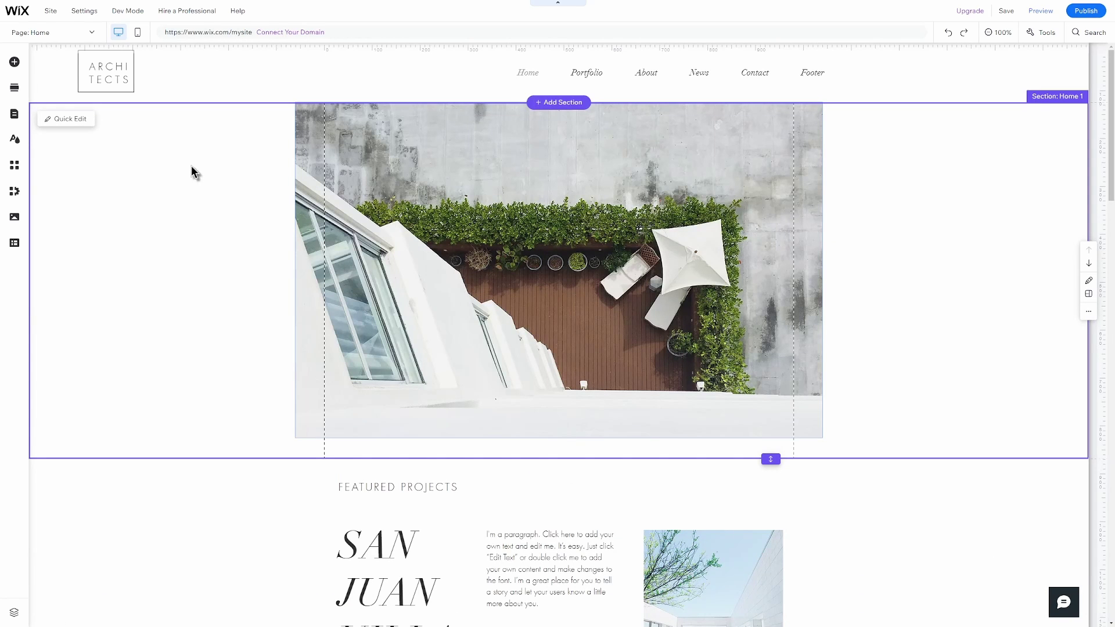
Open the Portfolio project gallery's settings and its media organizer.
click(82, 33)
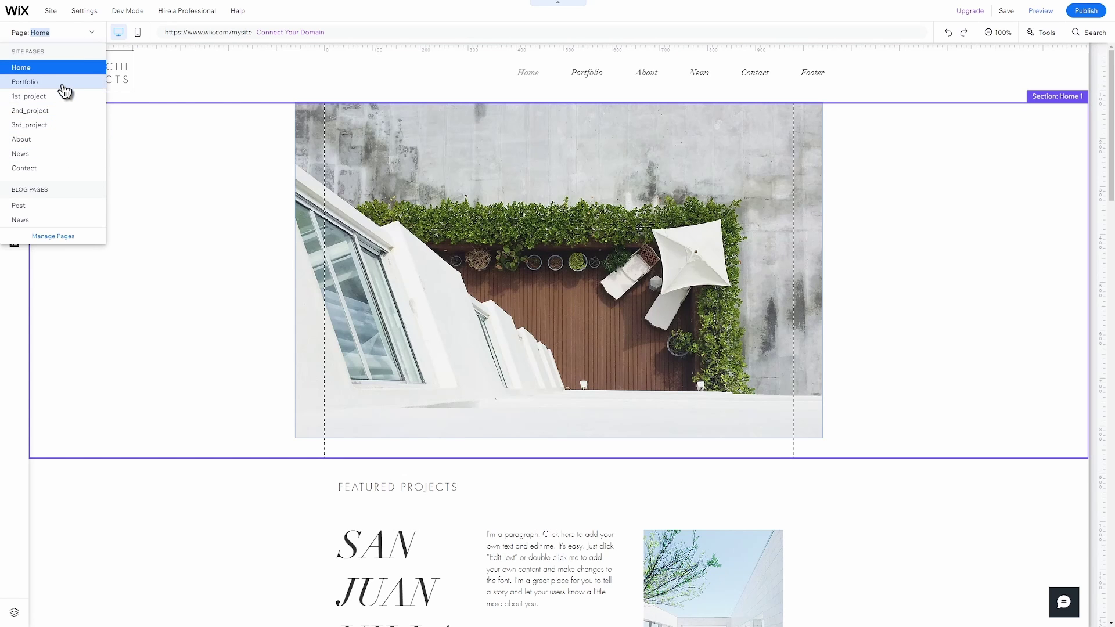
key(Escape)
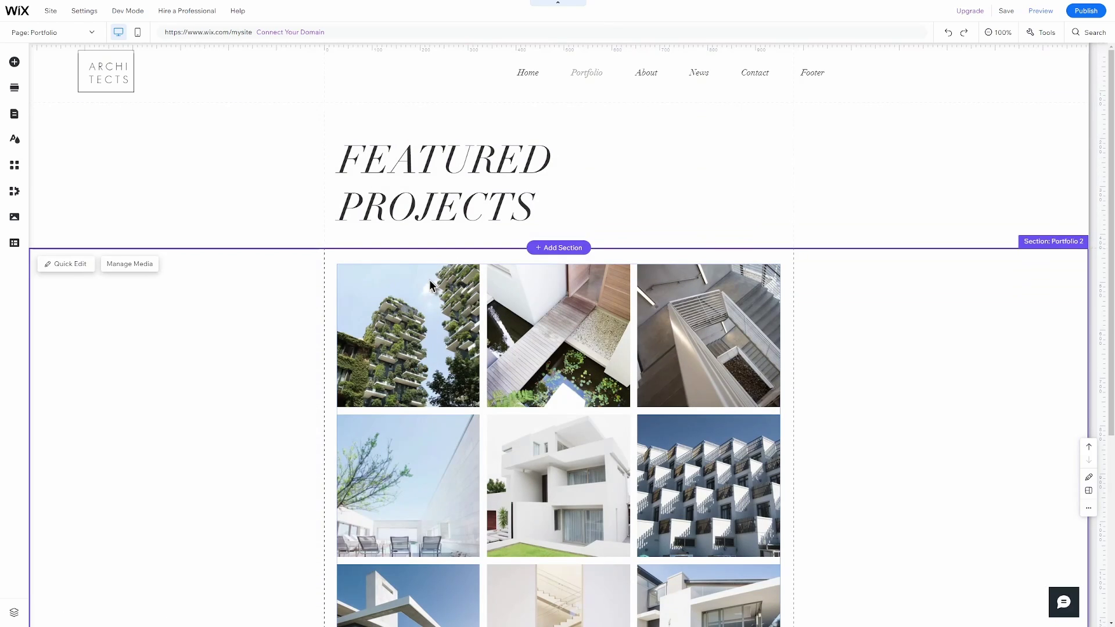
click(428, 281)
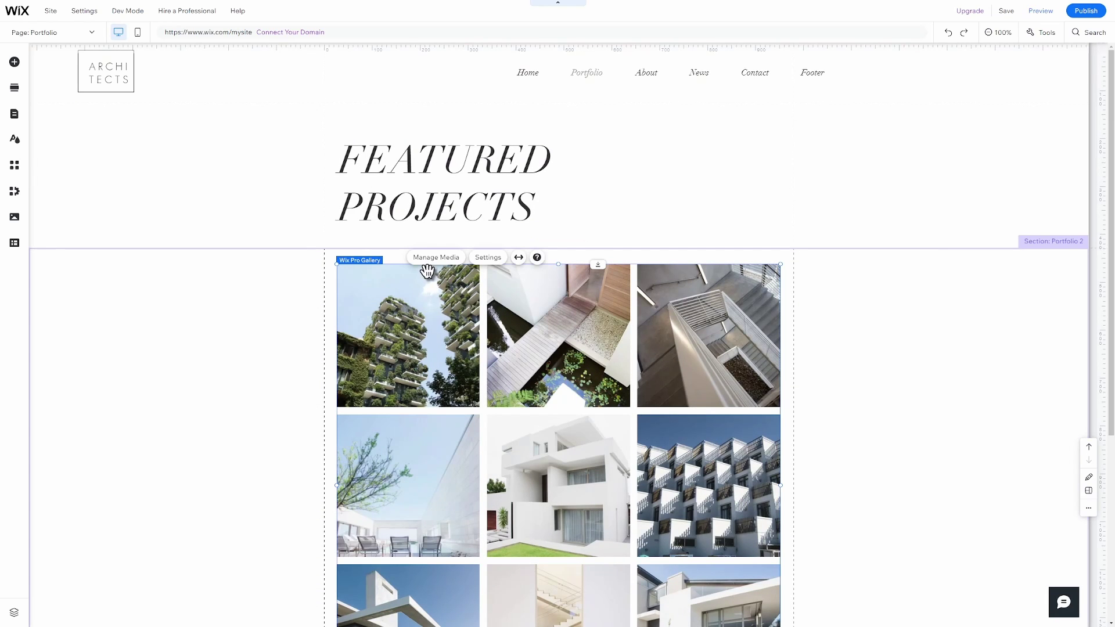
click(492, 261)
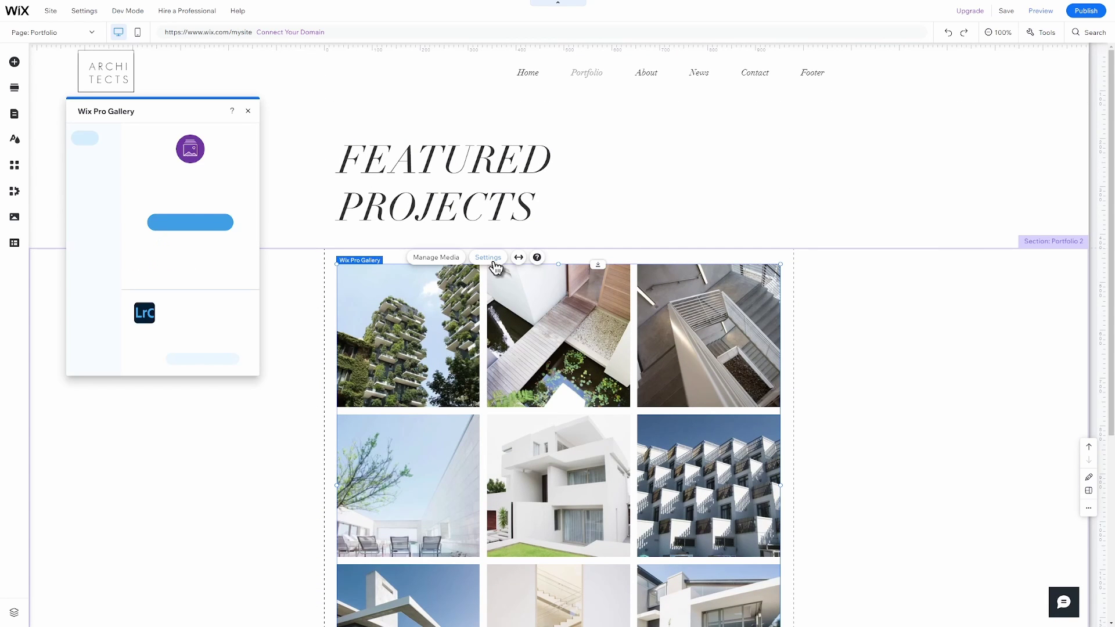
click(208, 218)
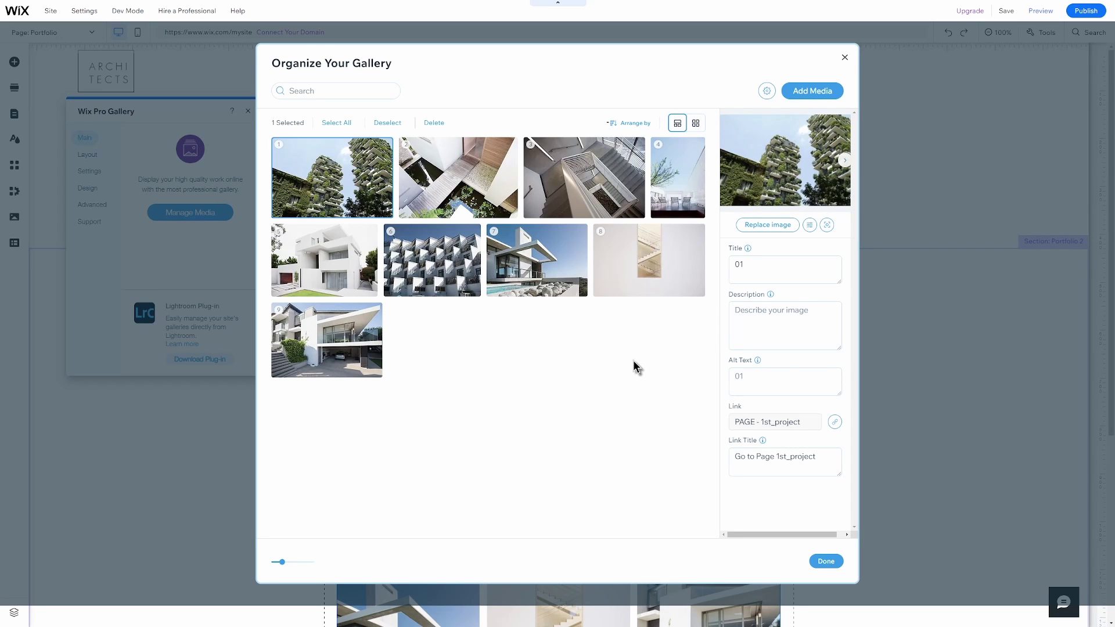
Add an interior photo from a 'modern house' search of Wix stock images to the gallery.
click(810, 92)
click(809, 115)
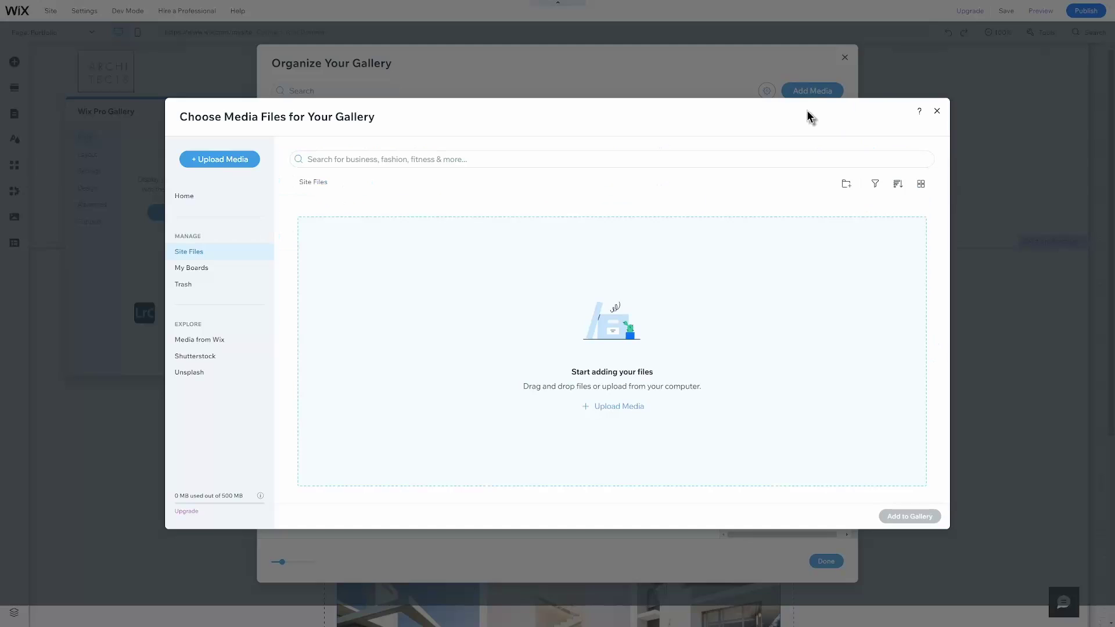
click(198, 340)
click(424, 159)
text(modern house)
key(Return)
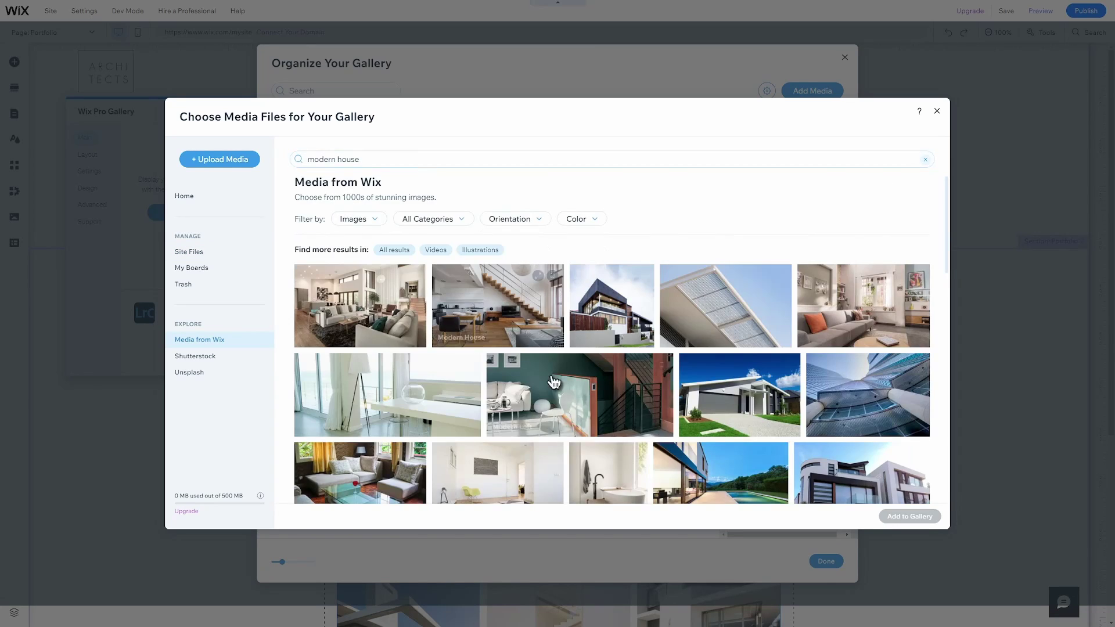
click(581, 395)
click(909, 516)
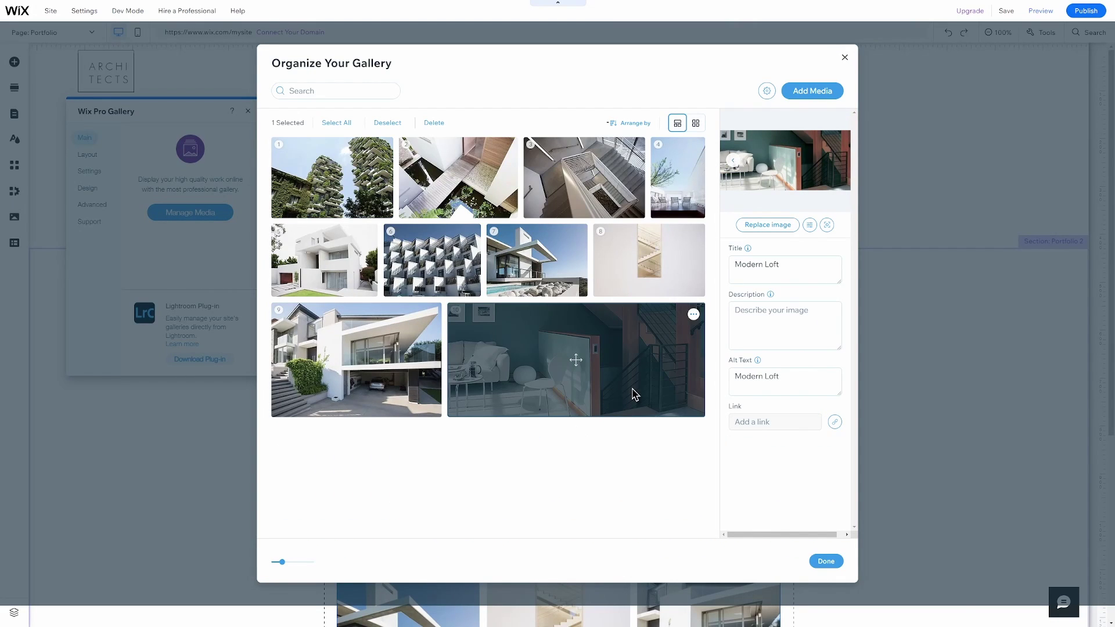
Select and deselect all gallery images, then close the gallery organizer.
click(343, 124)
click(345, 125)
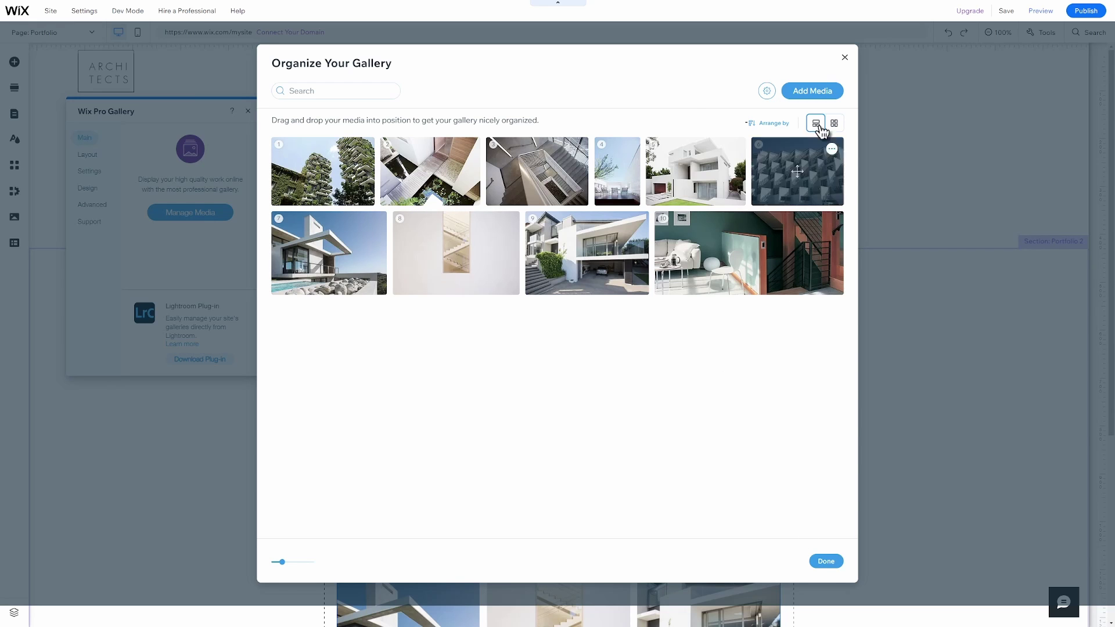
click(845, 57)
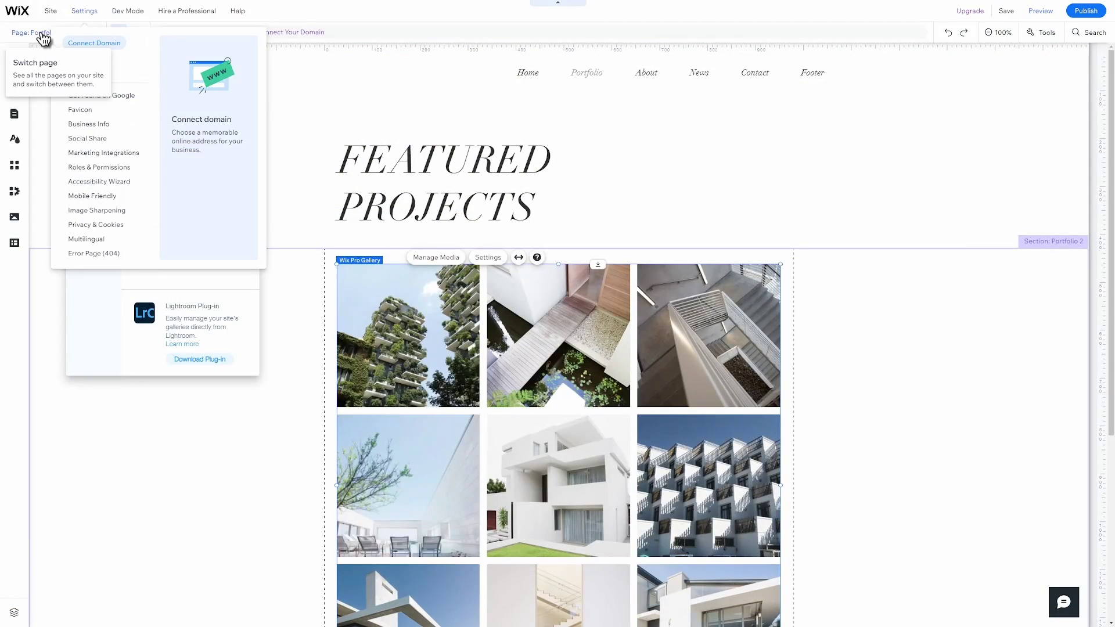
click(44, 32)
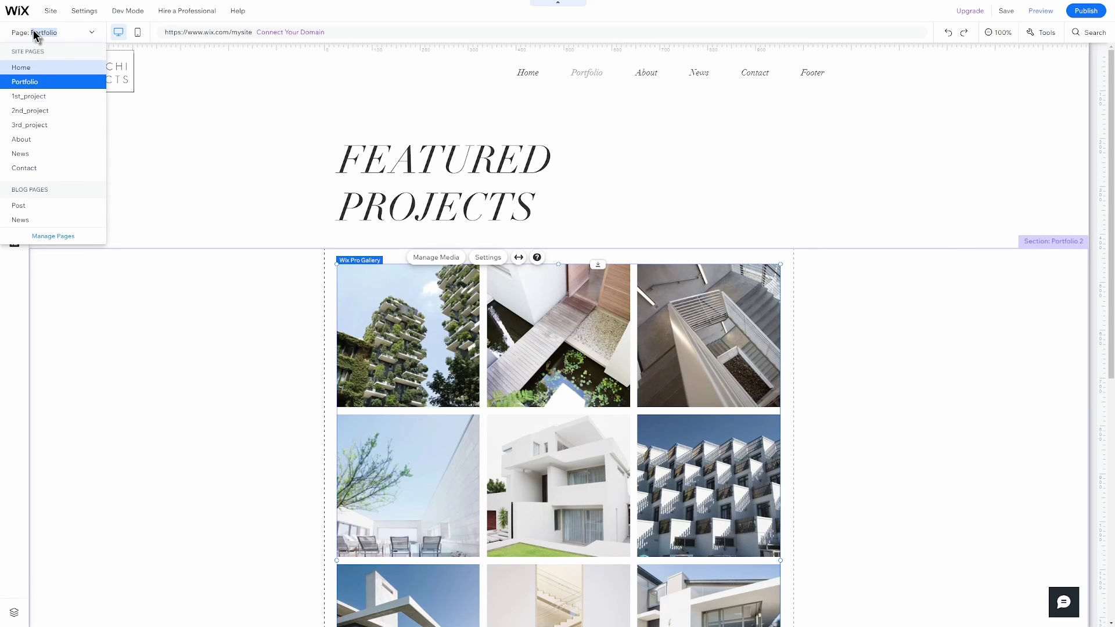
Add a new blank page named 'Portfolio New' from the site pages manager.
click(51, 241)
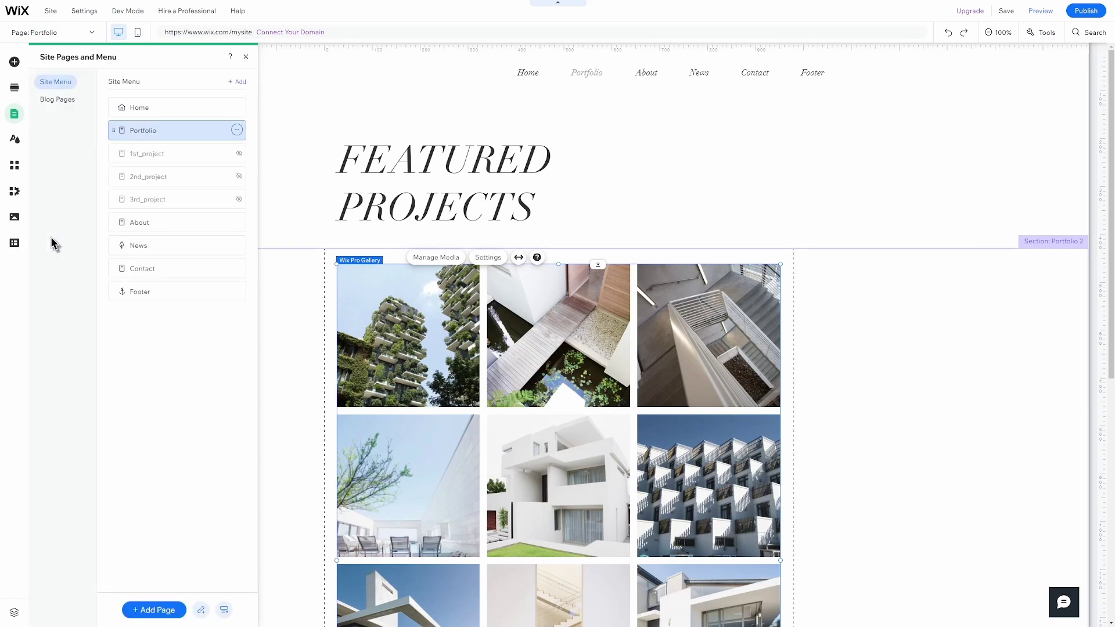
click(162, 610)
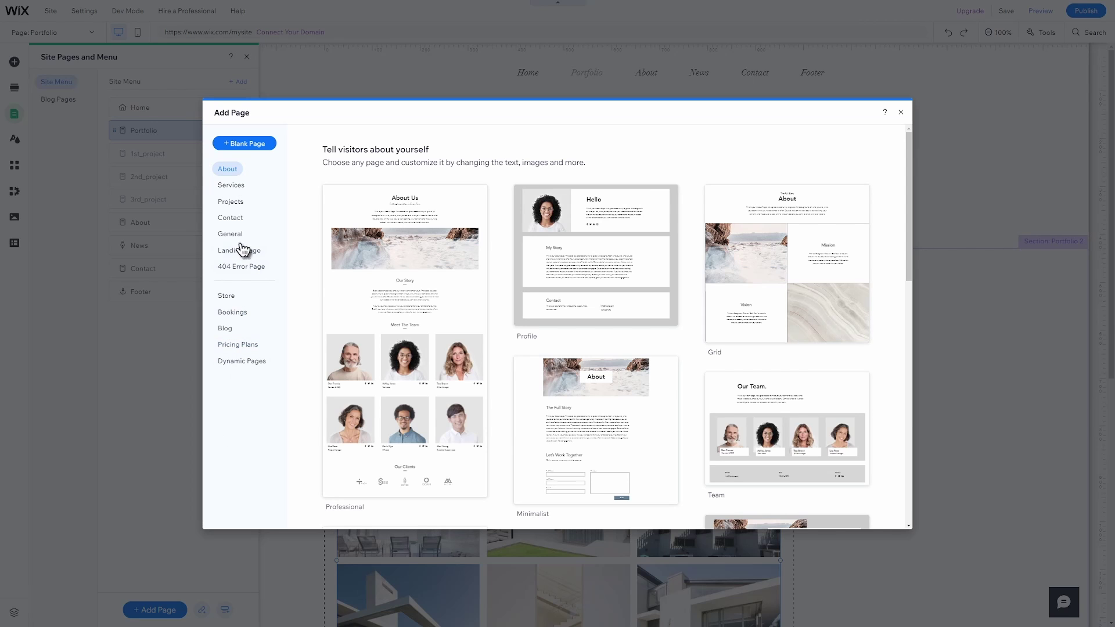
click(242, 145)
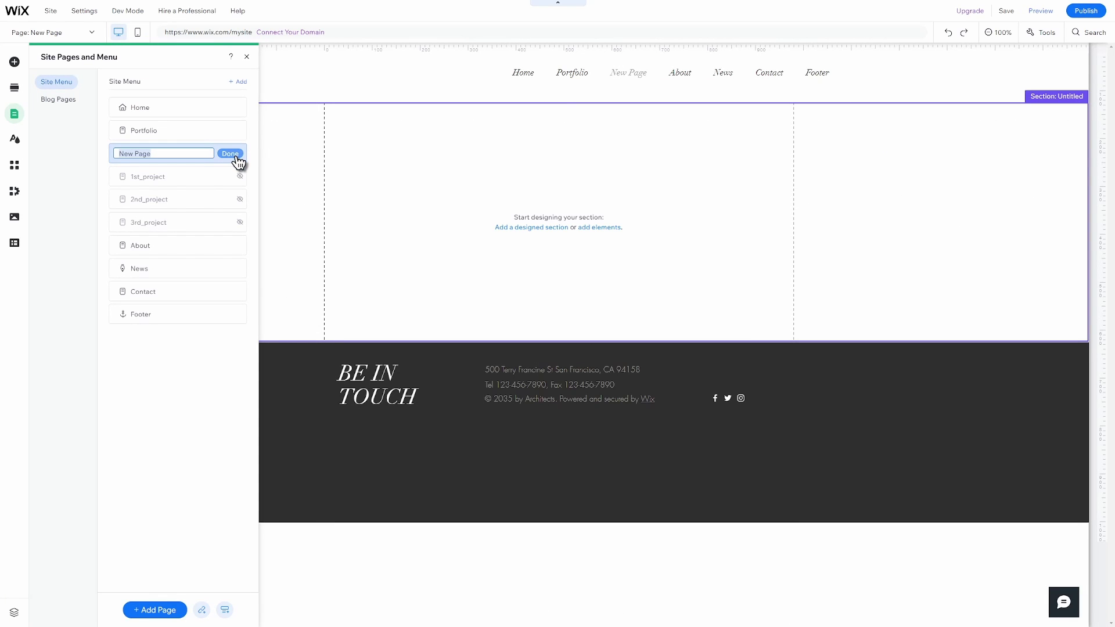
text(Portfolio New)
click(231, 154)
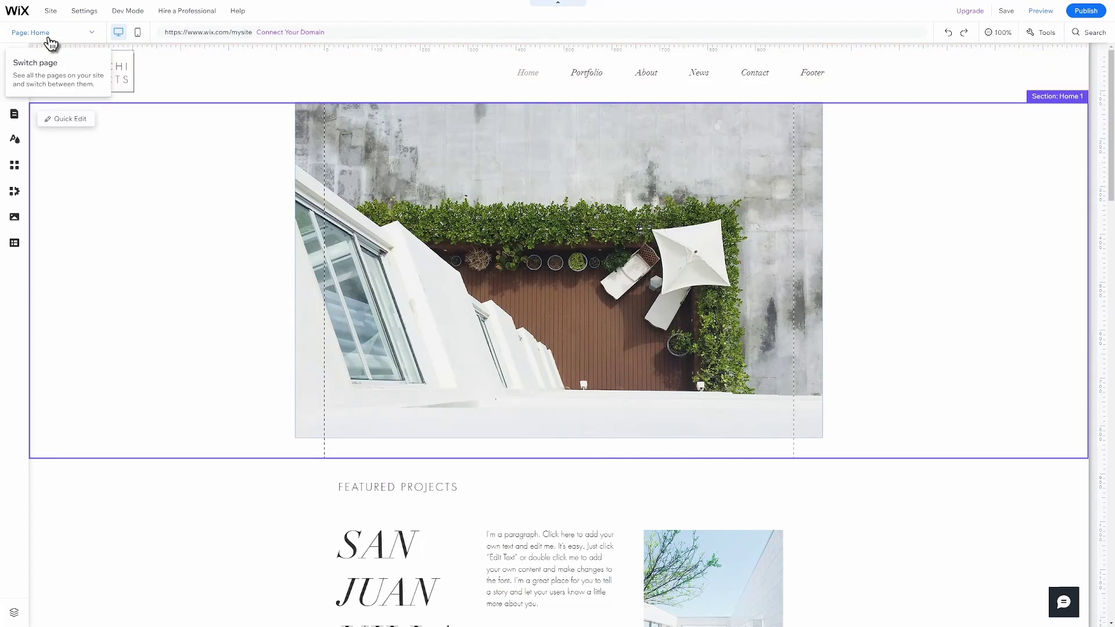
Switch to the blog's Post page from the site pages list.
click(48, 32)
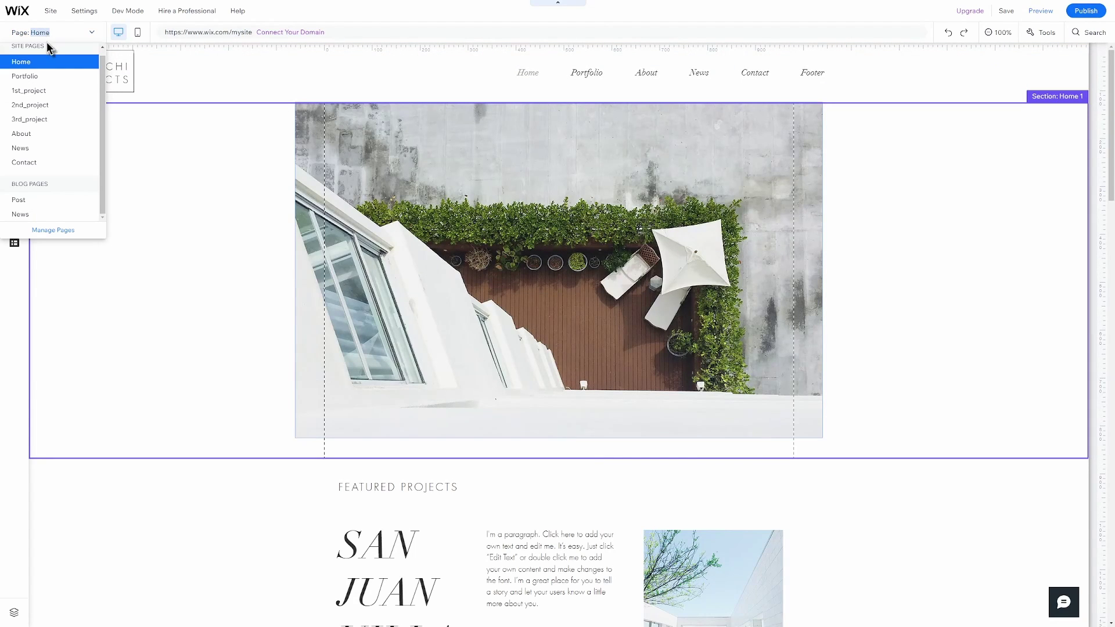
click(56, 203)
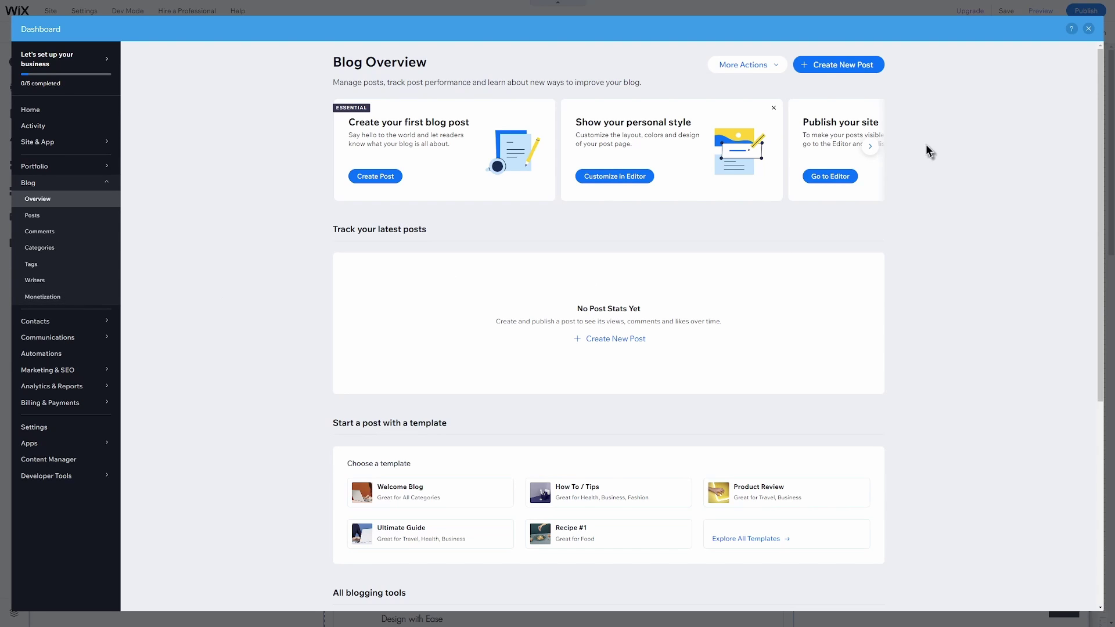
Create a new blog post titled 'My first blog post' with the body 'Hello everyone'.
click(838, 64)
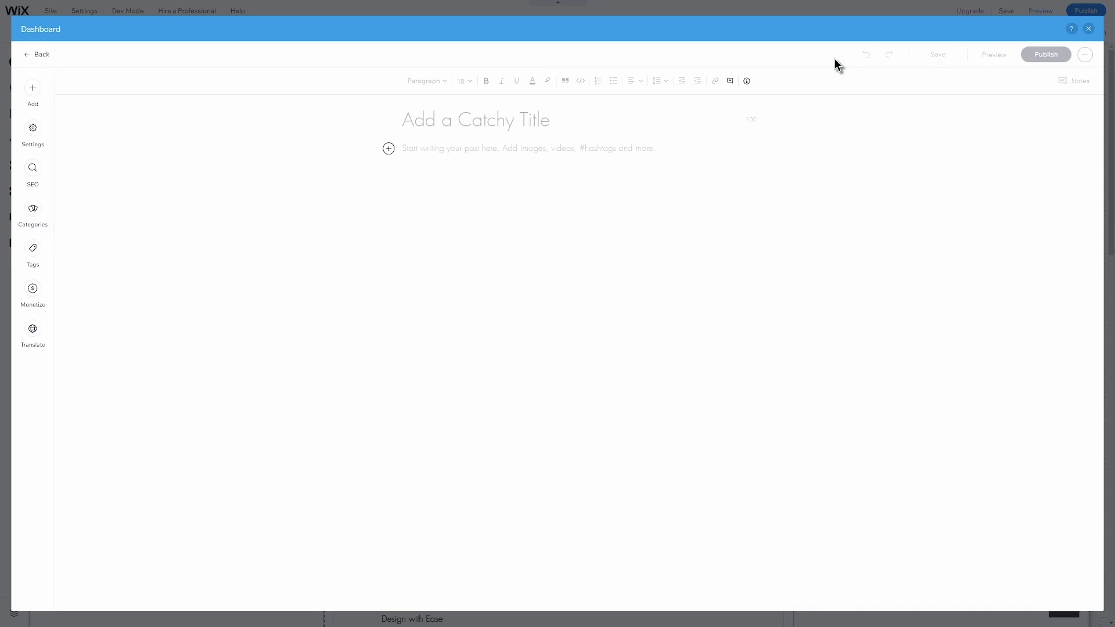
click(529, 121)
text(My first blog post)
key(Return)
text(Hello everyone)
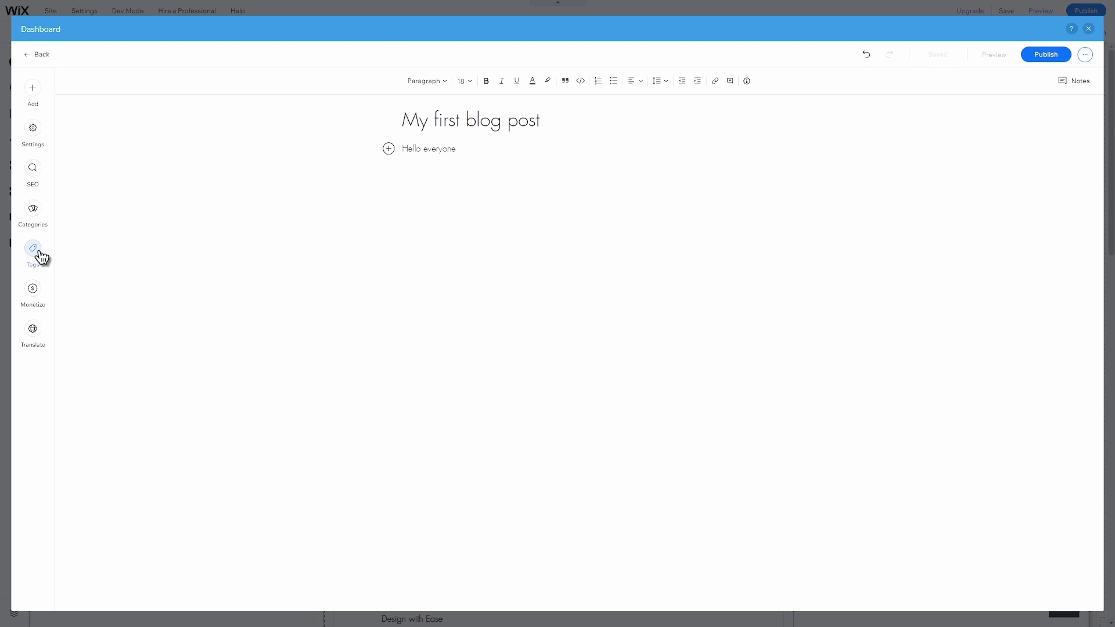
Check the post's tags and categories, publish it, then view the blog's comments list.
click(40, 256)
click(36, 215)
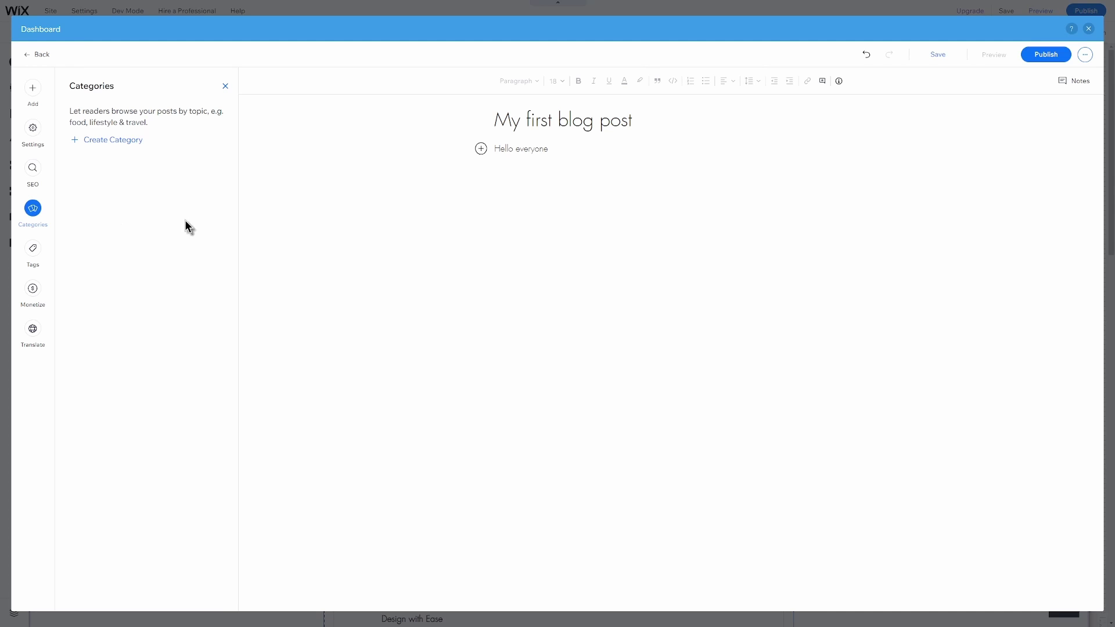
click(1046, 55)
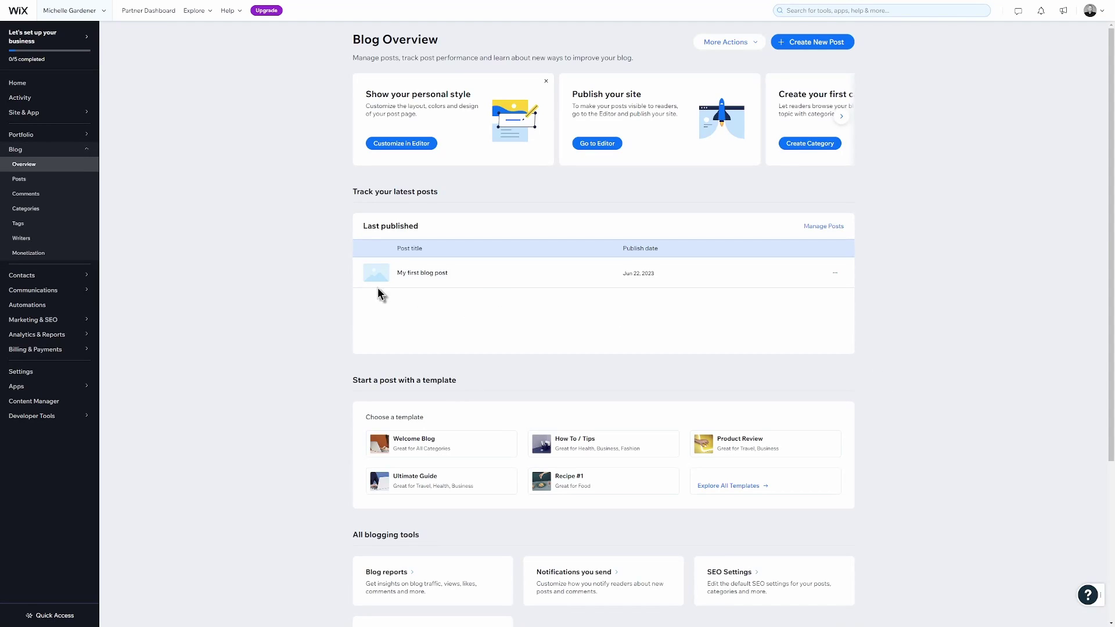
mouse_move(414, 285)
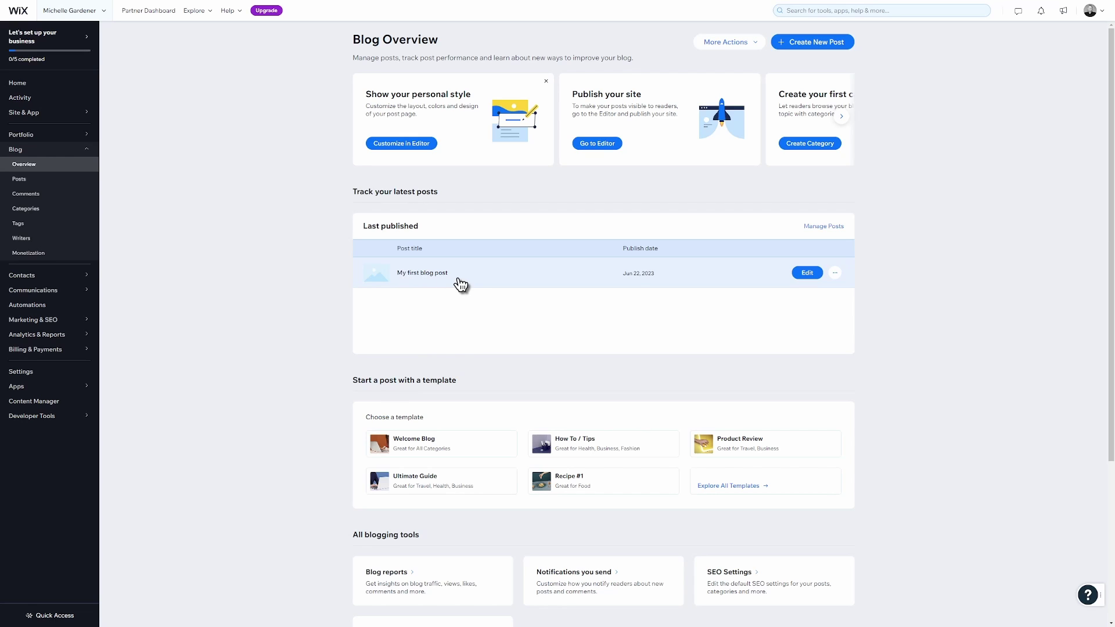
click(65, 195)
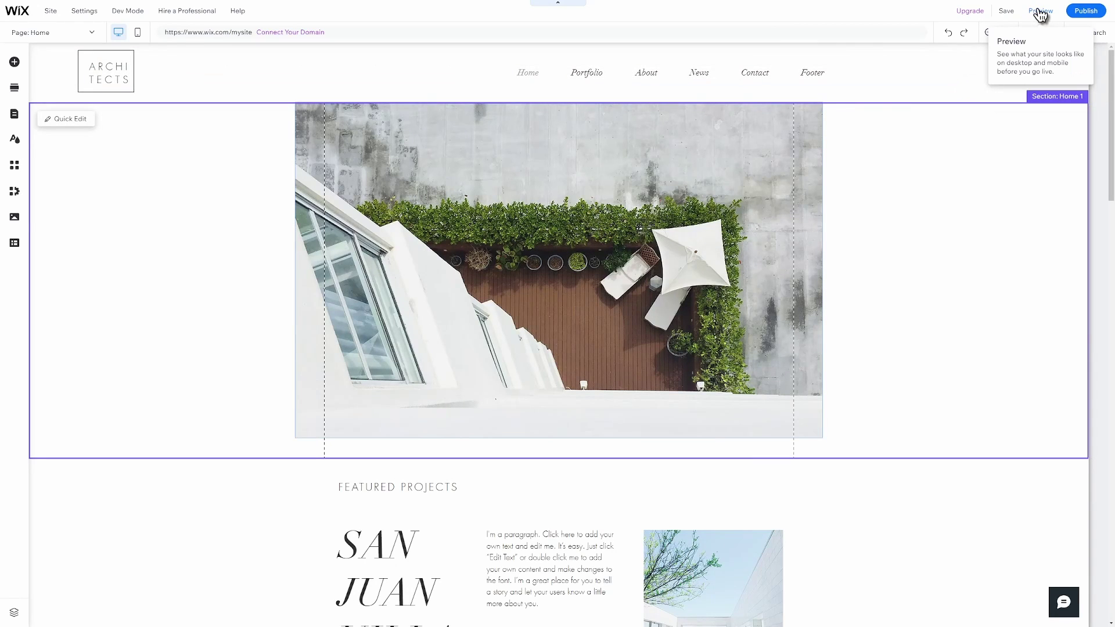
Preview the Contact, News and About pages, then view About in the mobile layout.
click(1041, 11)
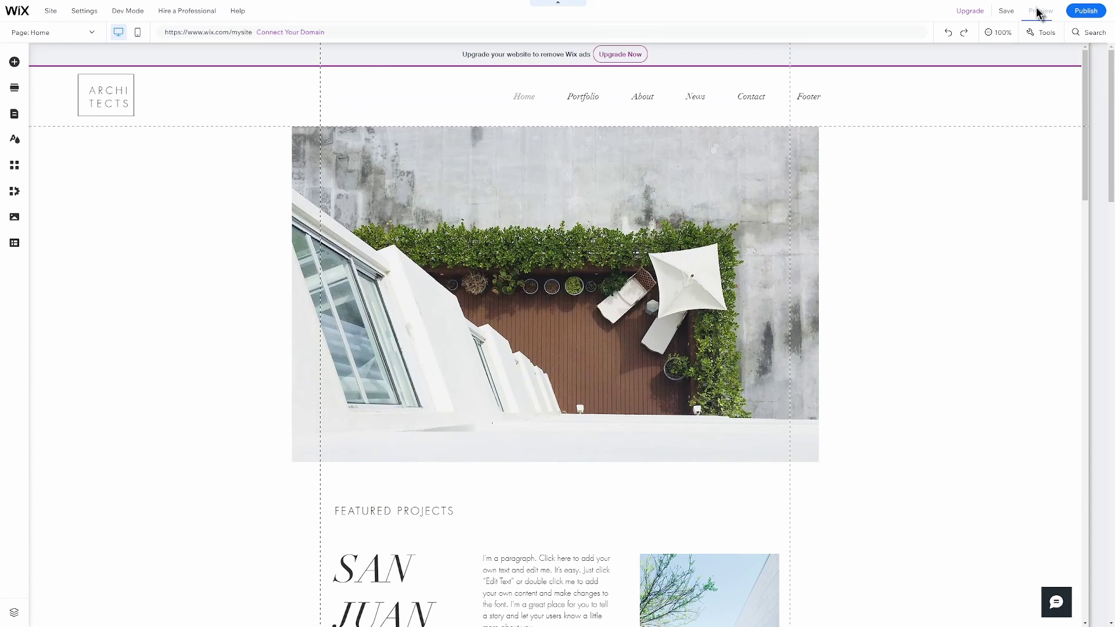
click(749, 77)
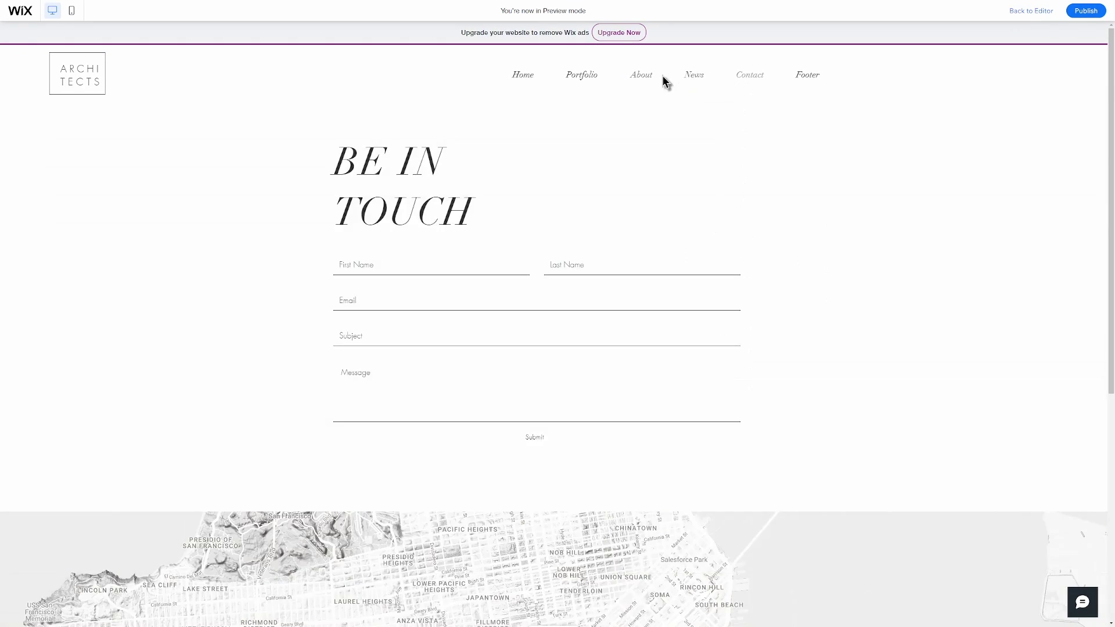
click(663, 80)
click(659, 81)
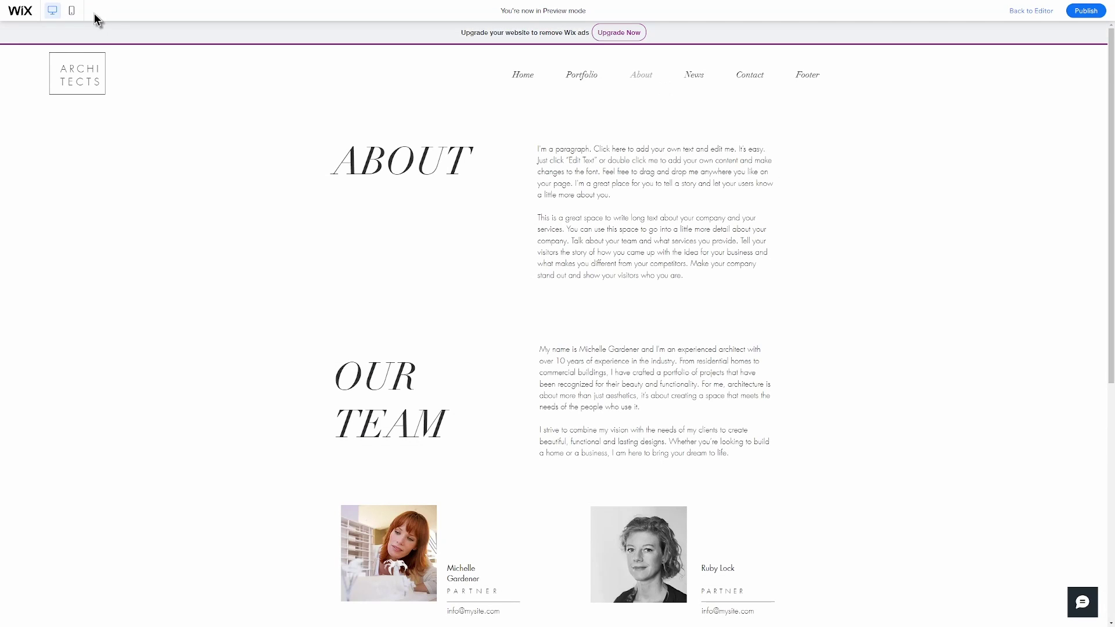
click(71, 11)
scroll(610, 279, down, 8)
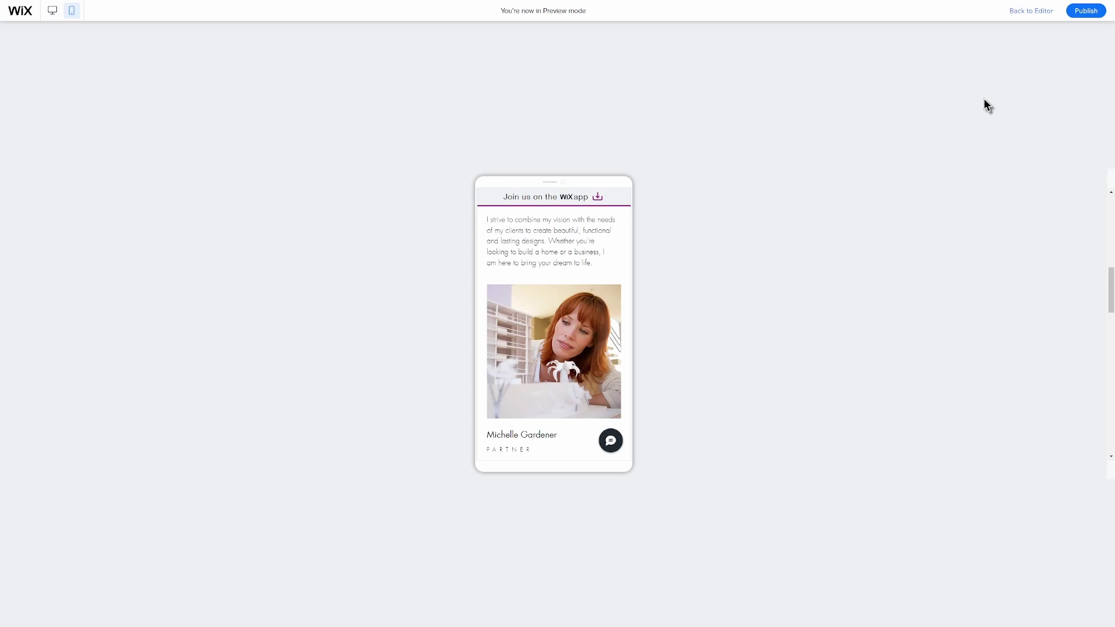
Hide the second team member's photo on the mobile About page, then return to desktop view.
click(1022, 19)
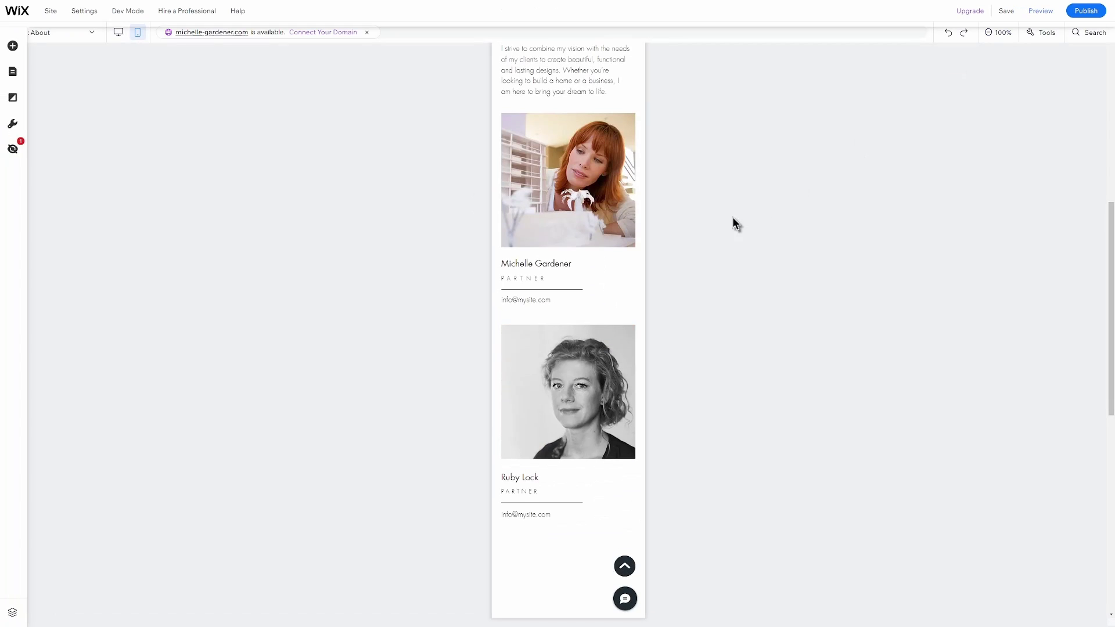
click(606, 212)
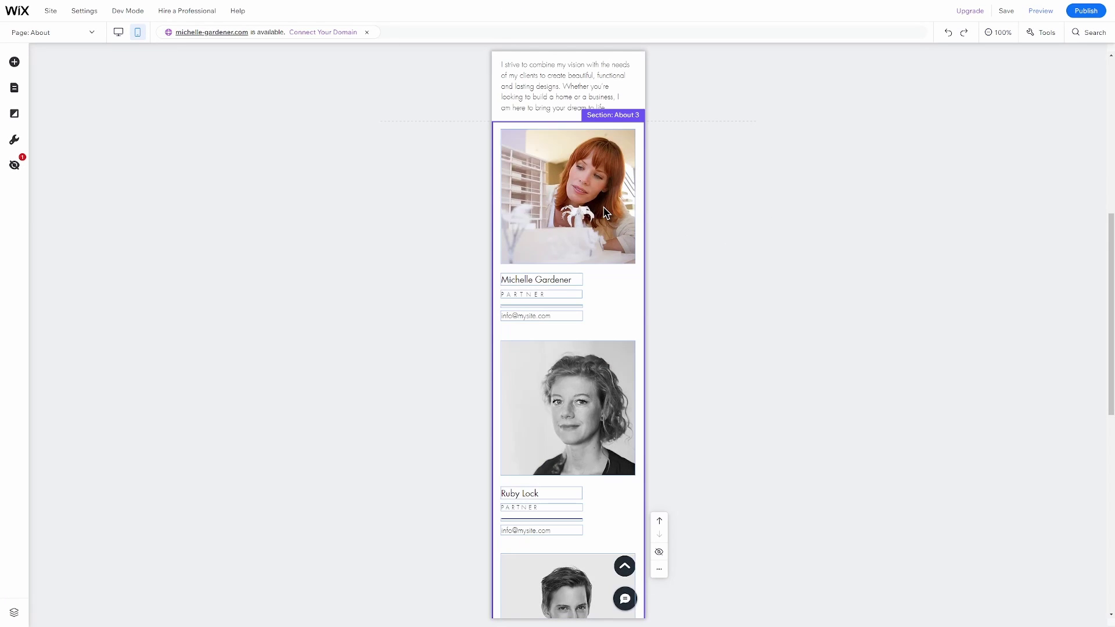
click(595, 385)
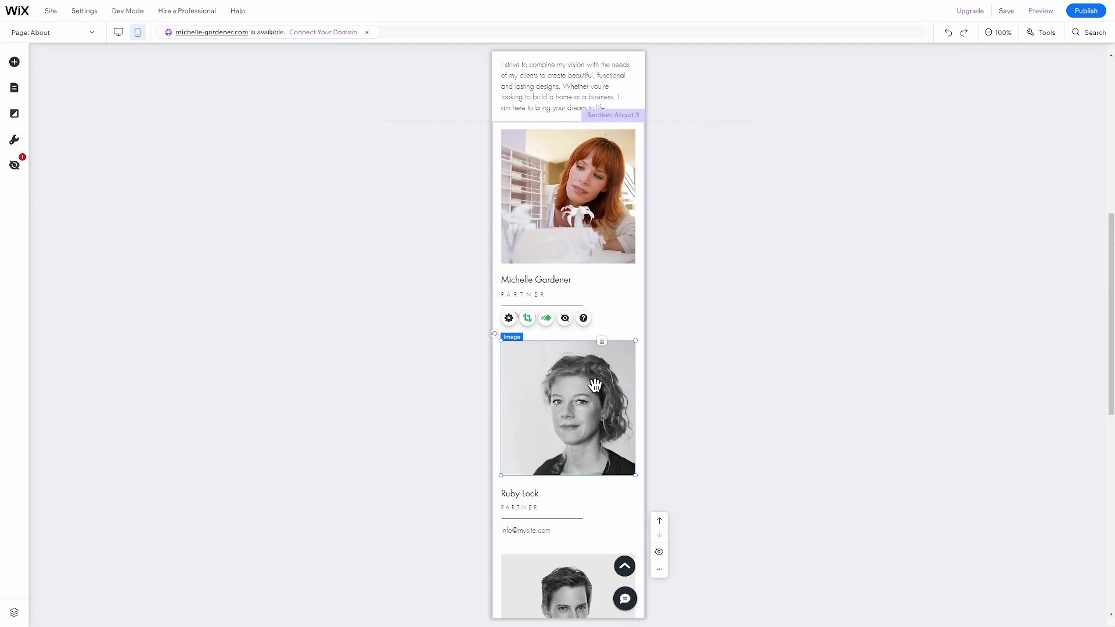
key(Delete)
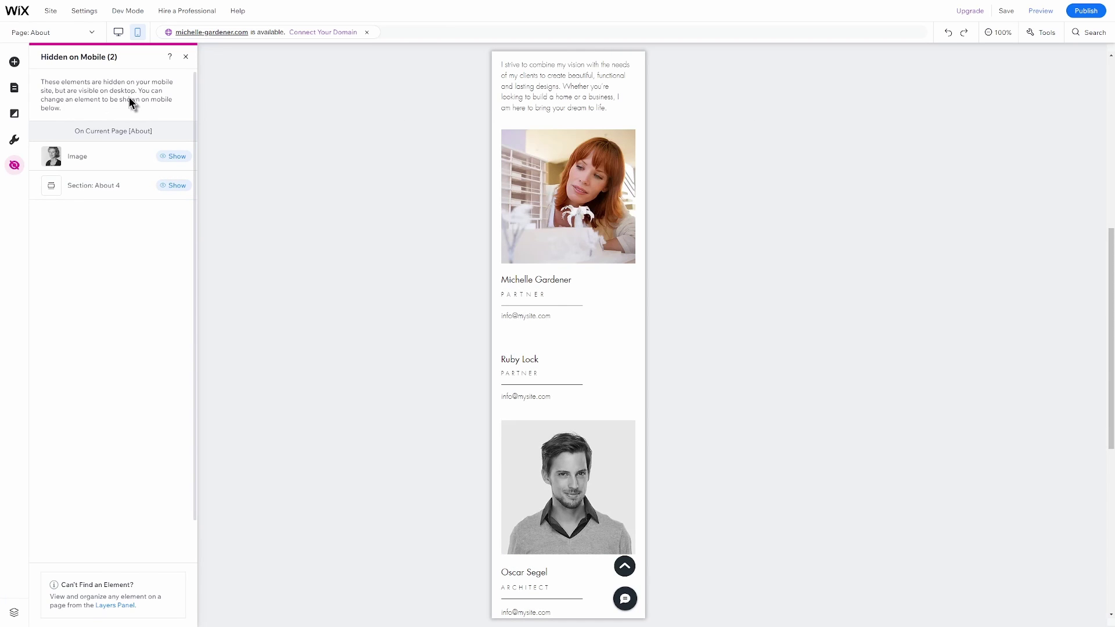
click(115, 34)
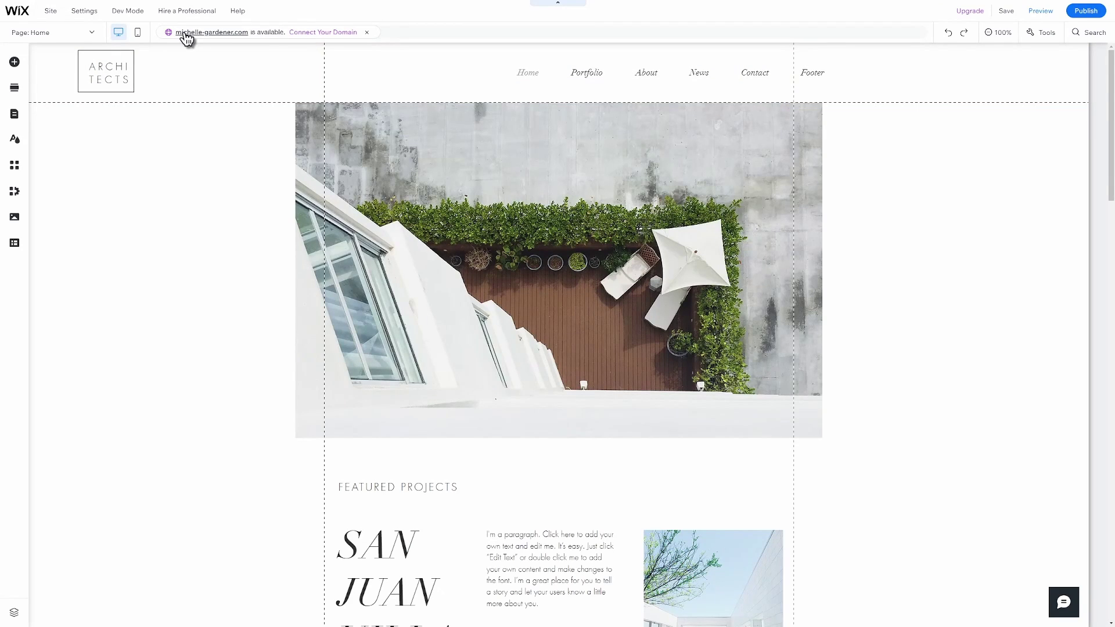
Publish the ARCHITECTS site live from the desktop Home page.
click(1090, 16)
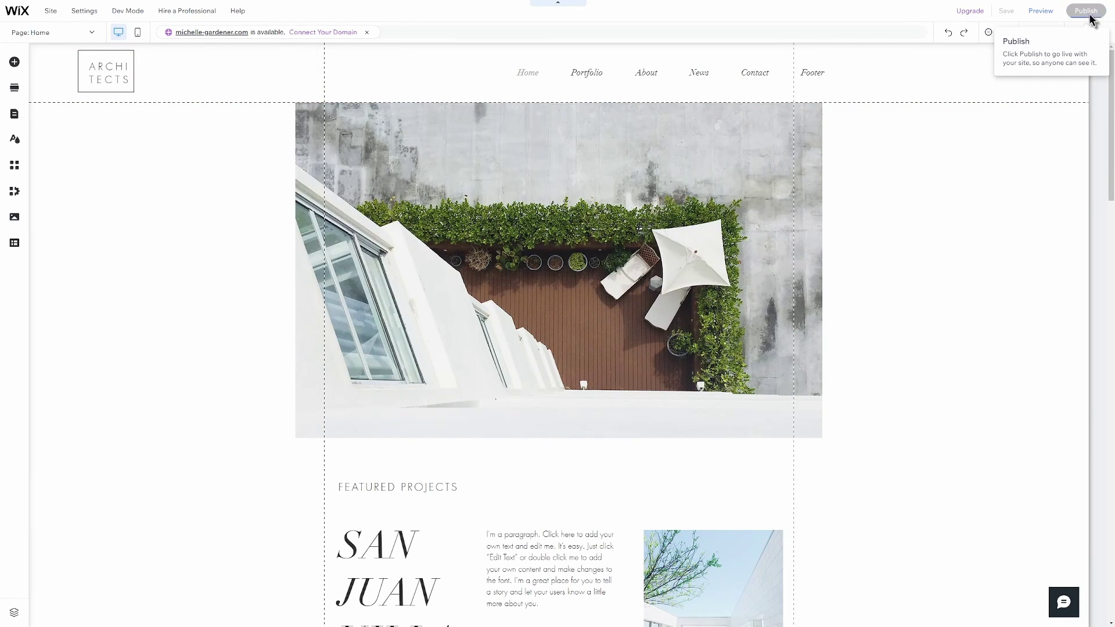